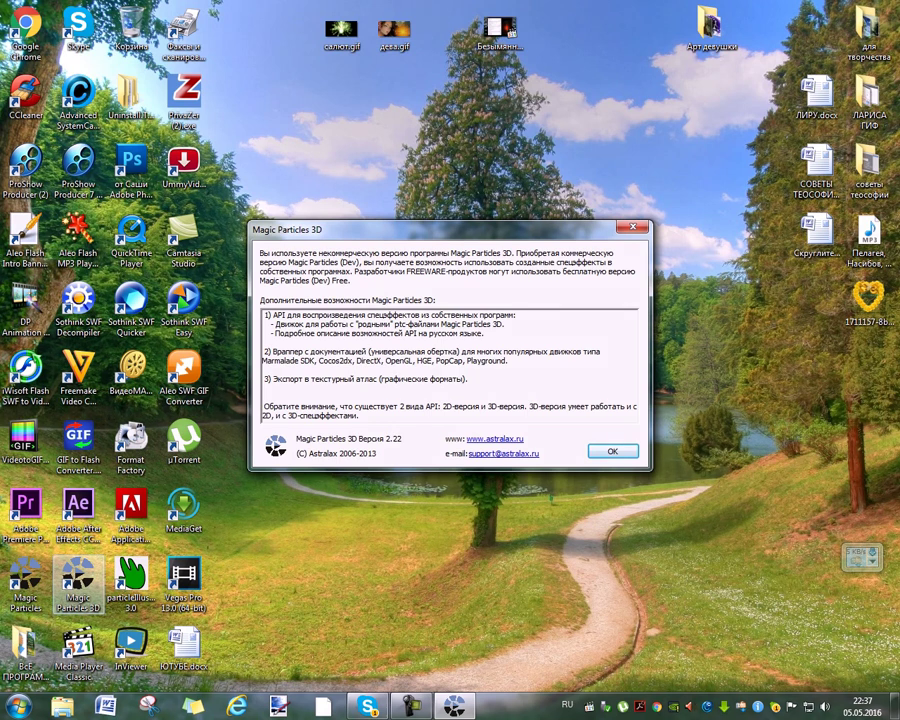
# - Dismiss the startup notice, shrink the program window onto the desktop, and widen the preview area by narrowing the parameter area
pyautogui.click(612, 451)
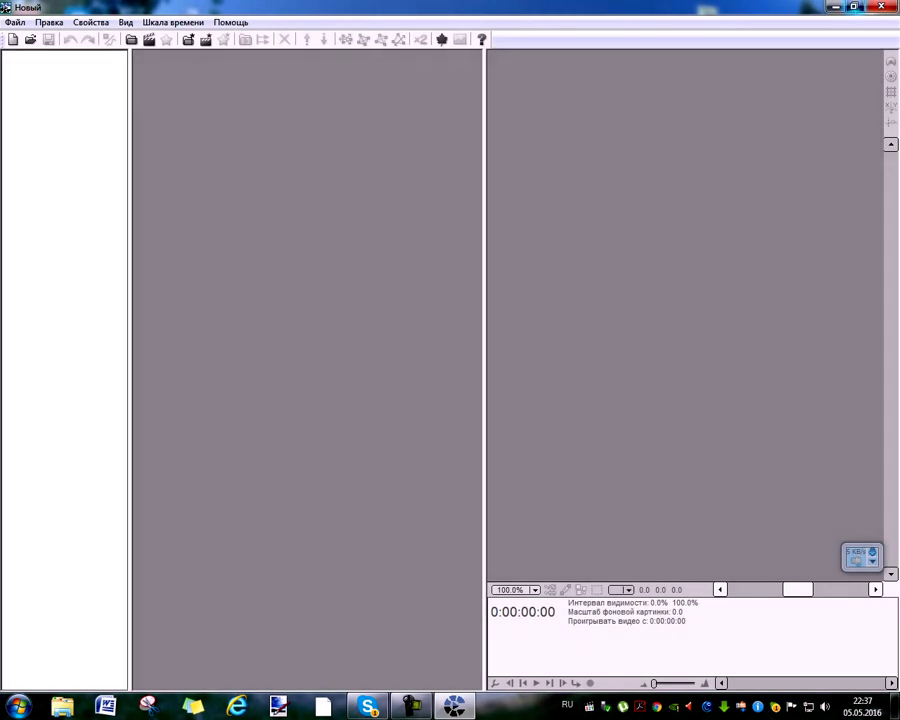
pyautogui.doubleClick(600, 6)
pyautogui.moveTo(300, 27); pyautogui.dragTo(356, 103)
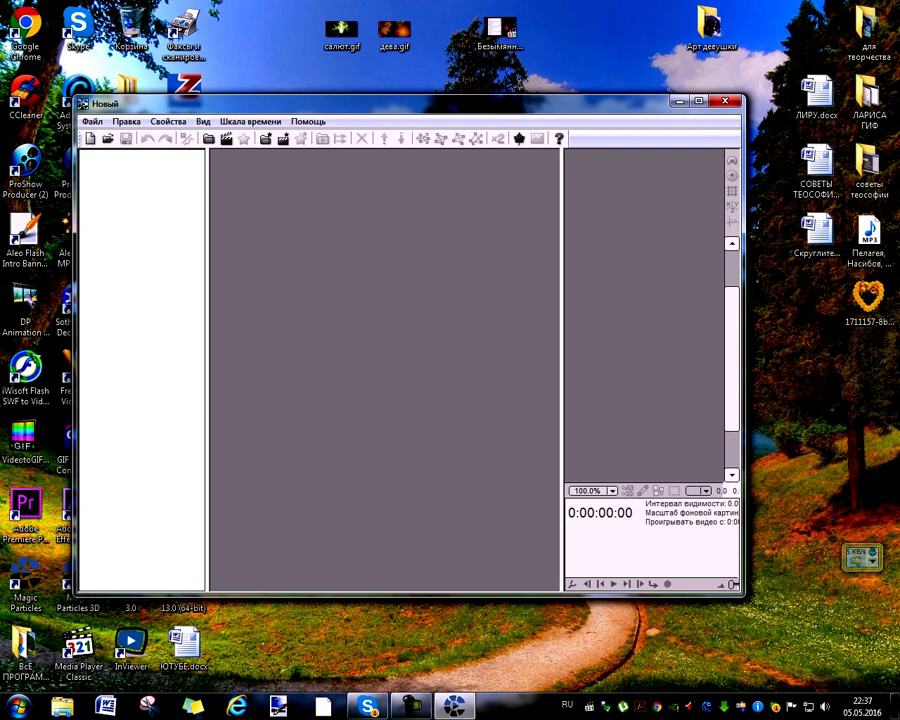
pyautogui.moveTo(562, 370); pyautogui.dragTo(441, 370)
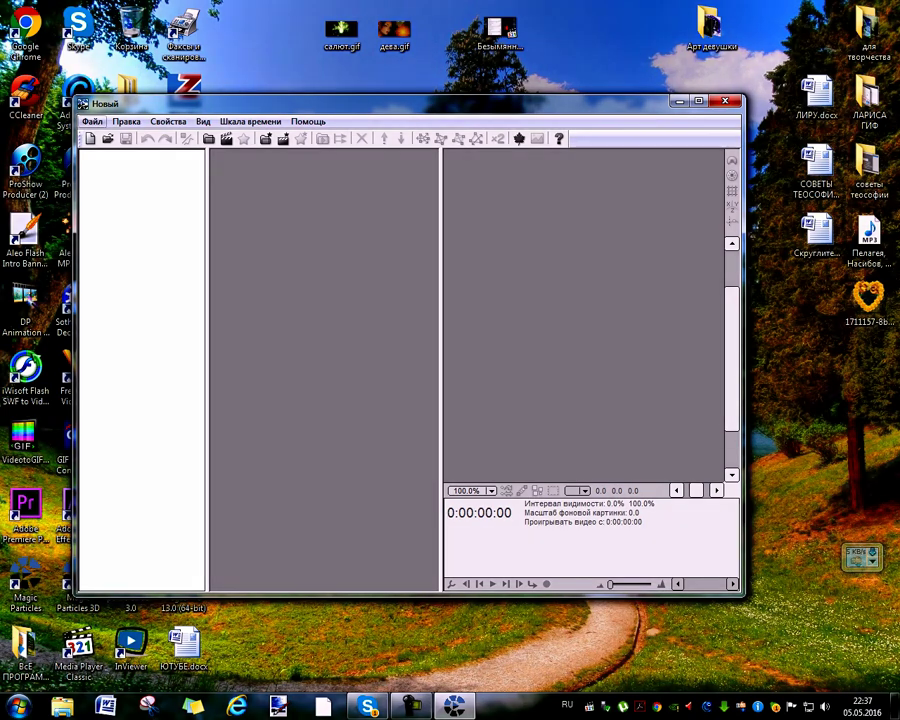
pyautogui.click(92, 121)
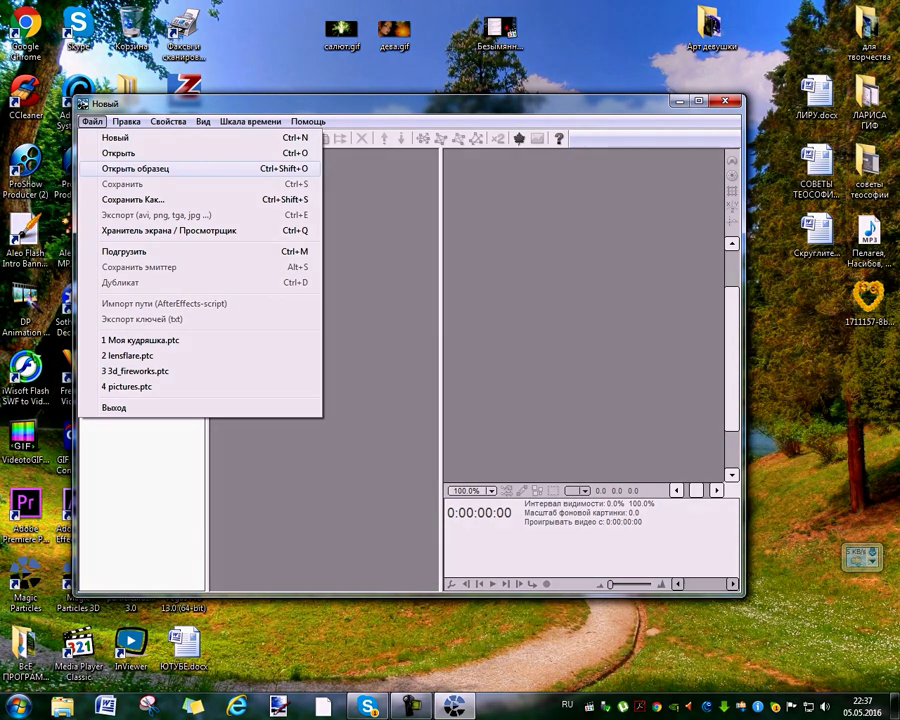
pyautogui.click(135, 168)
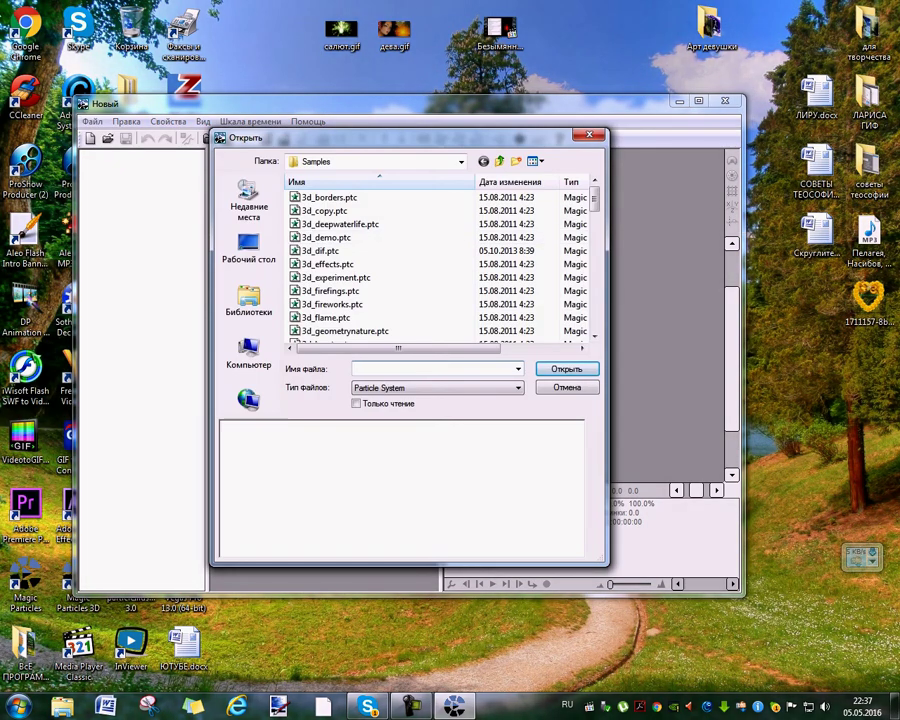
pyautogui.click(589, 135)
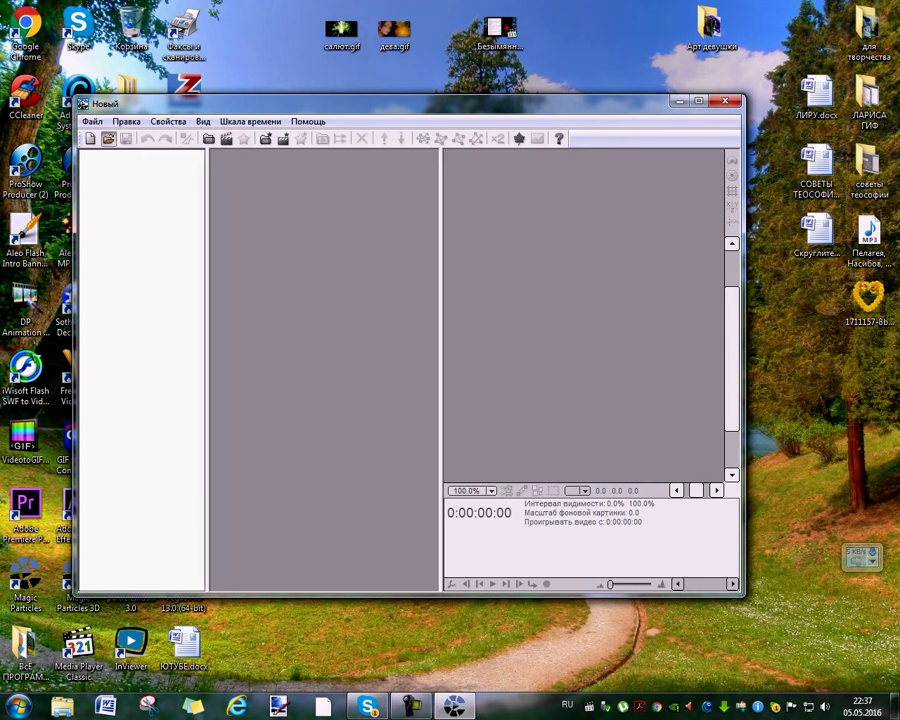
# - Open the sample file 3d_lensflare.ptc and decline the program update
pyautogui.click(107, 139)
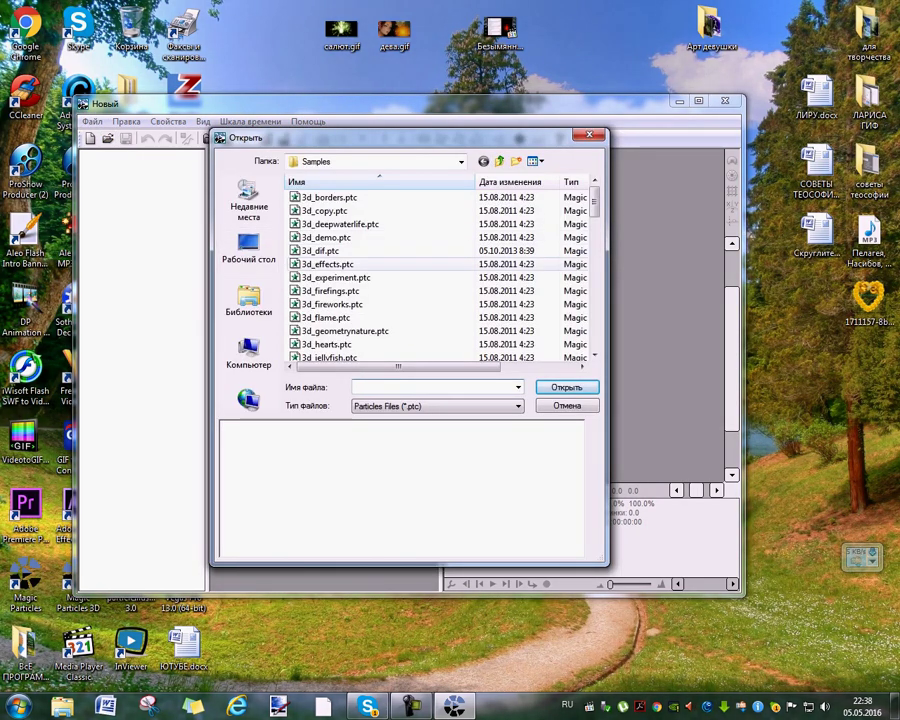
pyautogui.moveTo(595, 201); pyautogui.dragTo(595, 211)
pyautogui.scroll(-1, 420, 275)
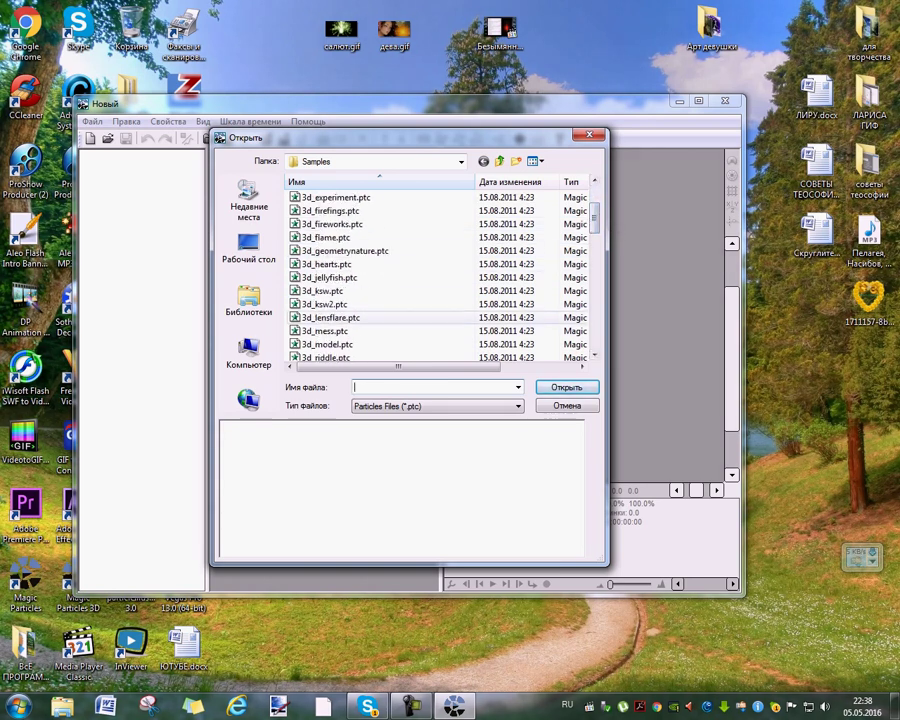
pyautogui.click(330, 317)
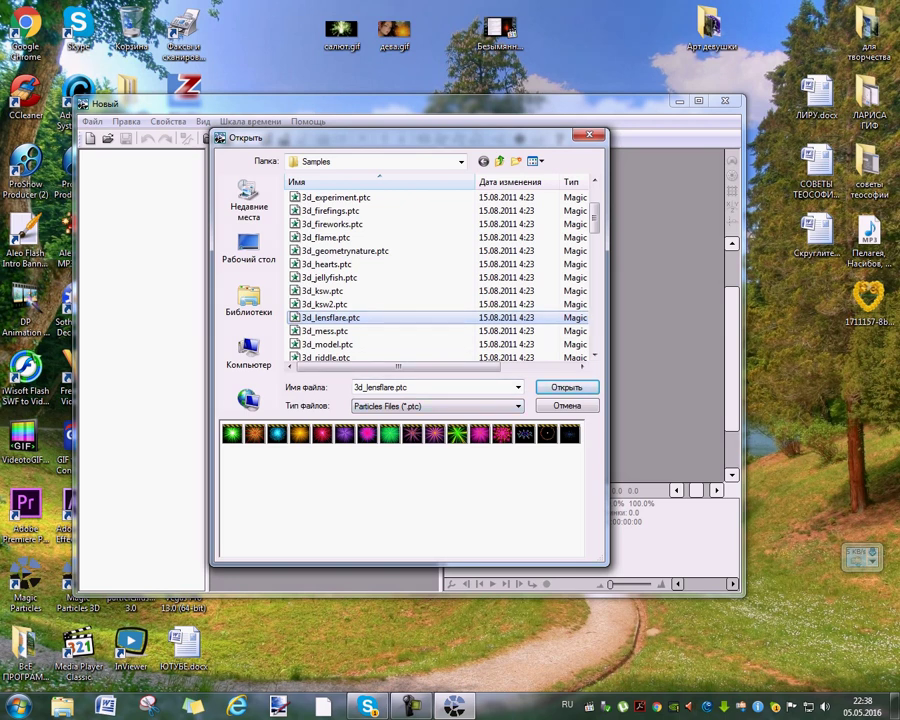
pyautogui.click(566, 387)
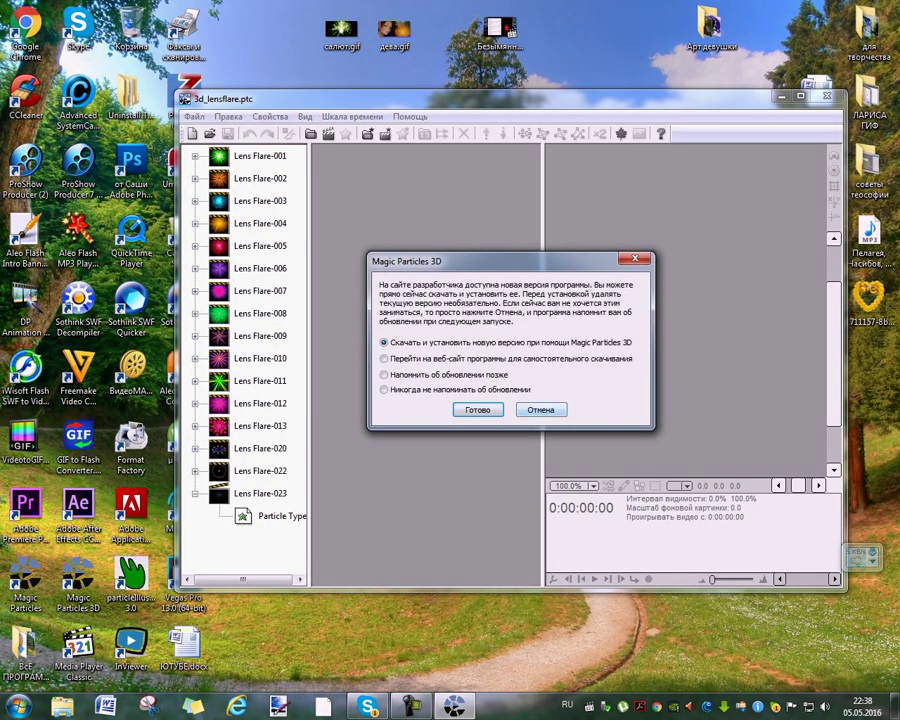
pyautogui.click(541, 409)
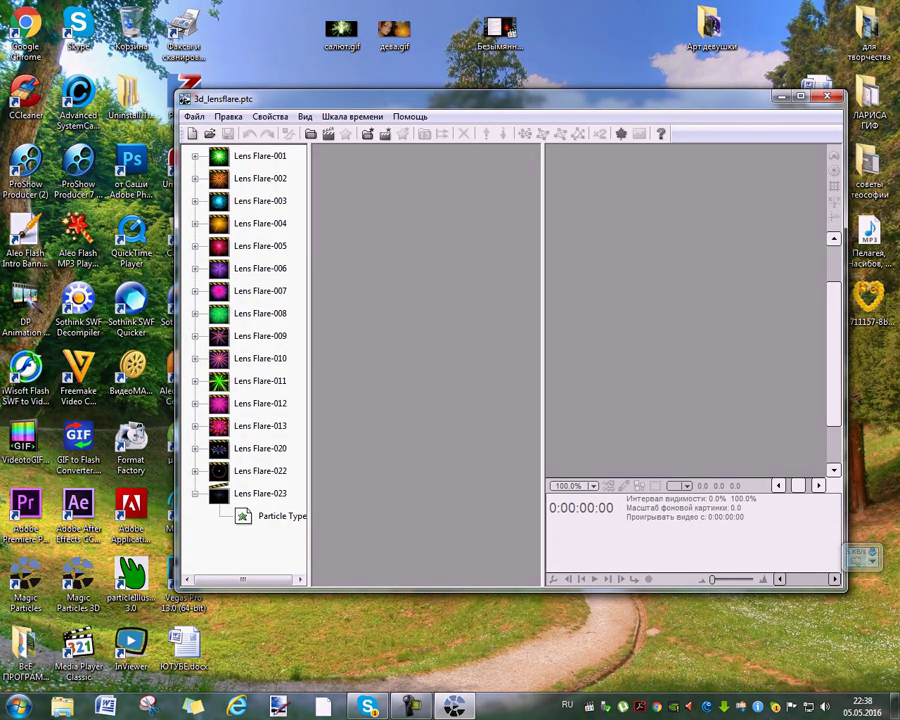
# - Load the Lens Flare-004 effect, enlarge it to 147% and centre it in the frame at about 1.0, -19.8, -11.1
pyautogui.click(259, 223)
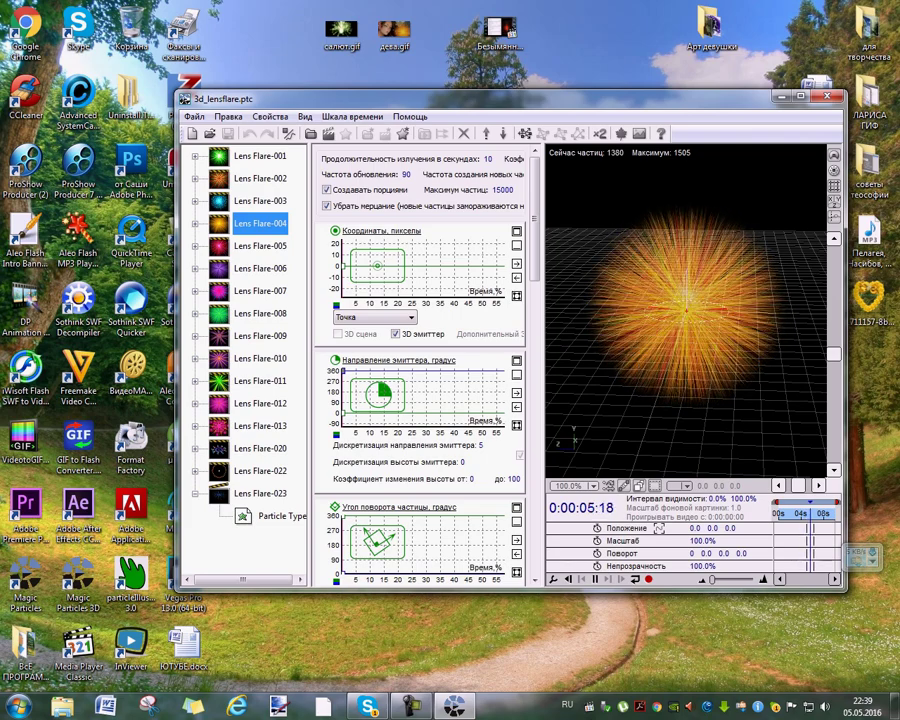
pyautogui.click(627, 528)
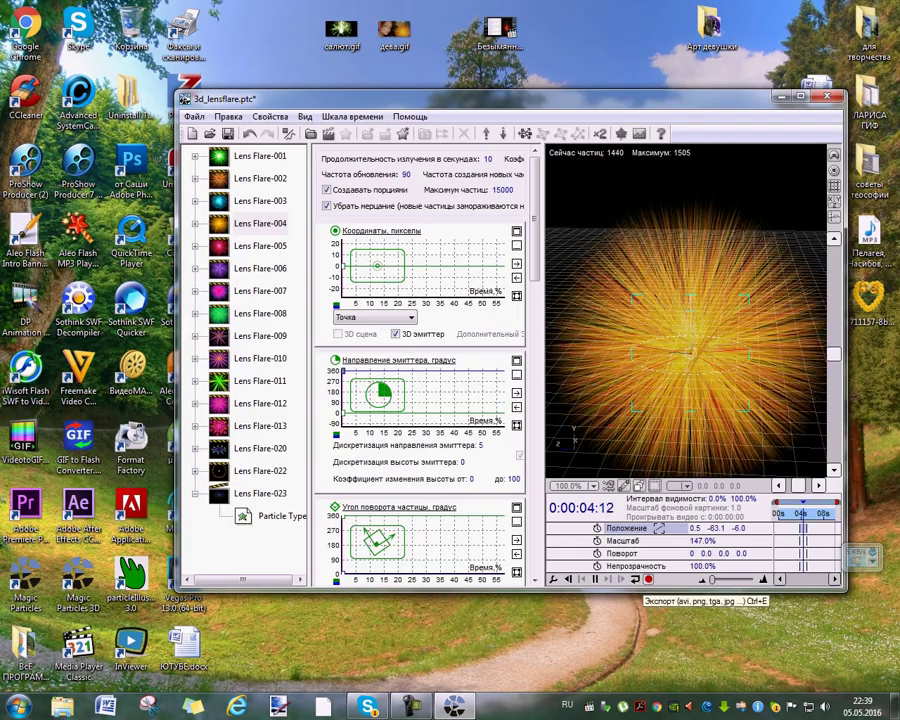
pyautogui.click(636, 579)
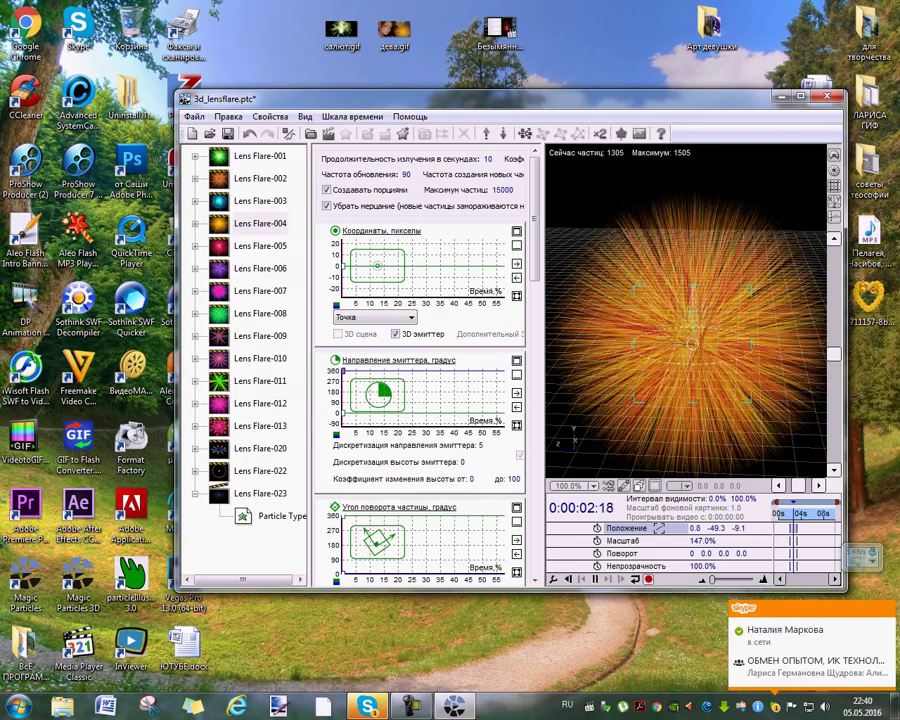
pyautogui.click(648, 579)
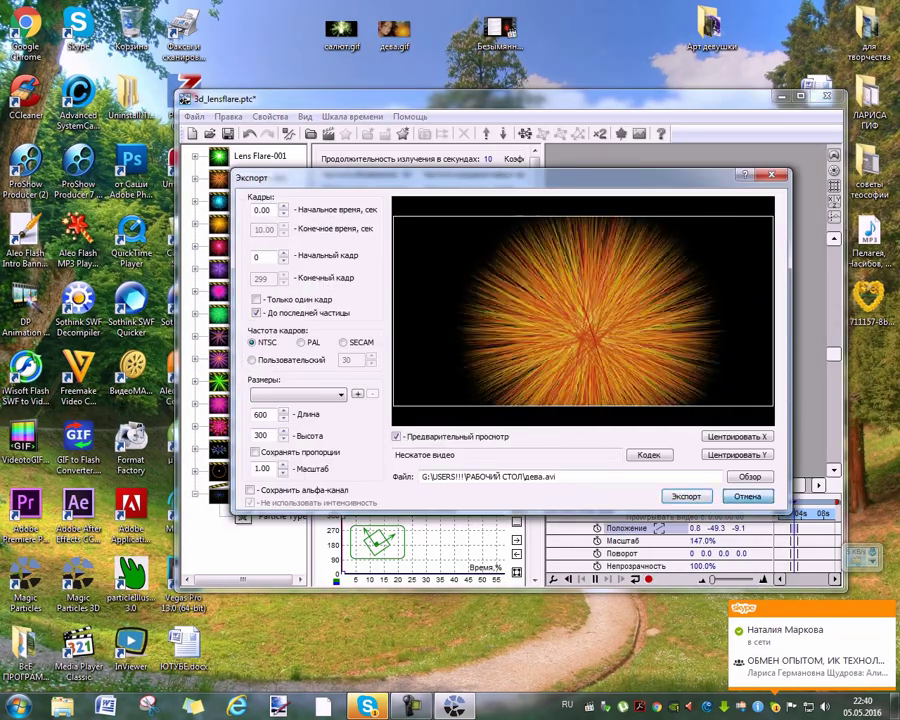
pyautogui.press('Escape')
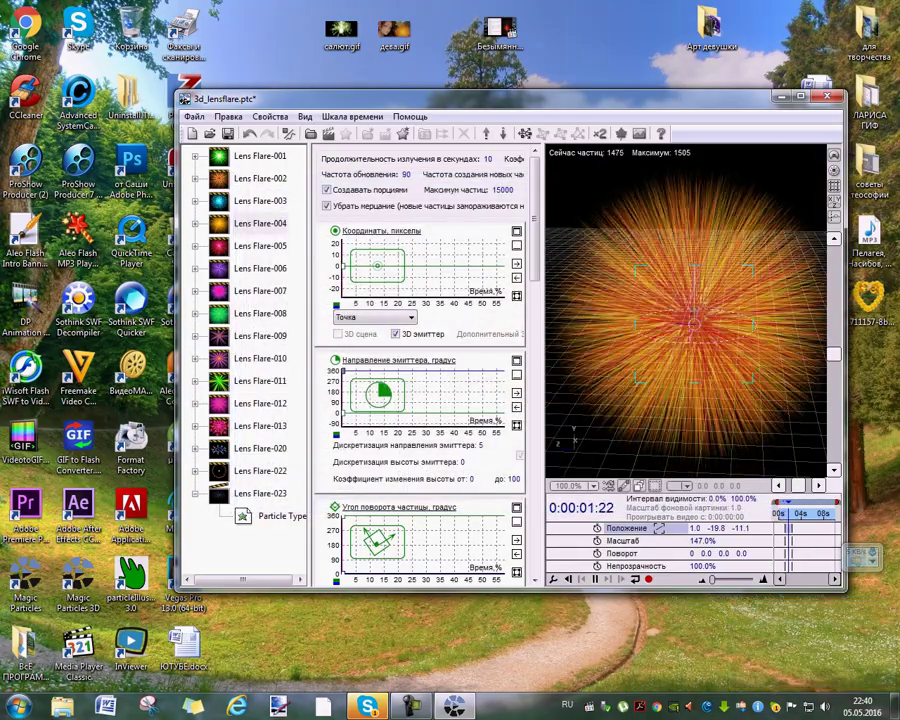
# - Set the export to start at frame 70, save the alpha channel and keep proportions
pyautogui.click(648, 579)
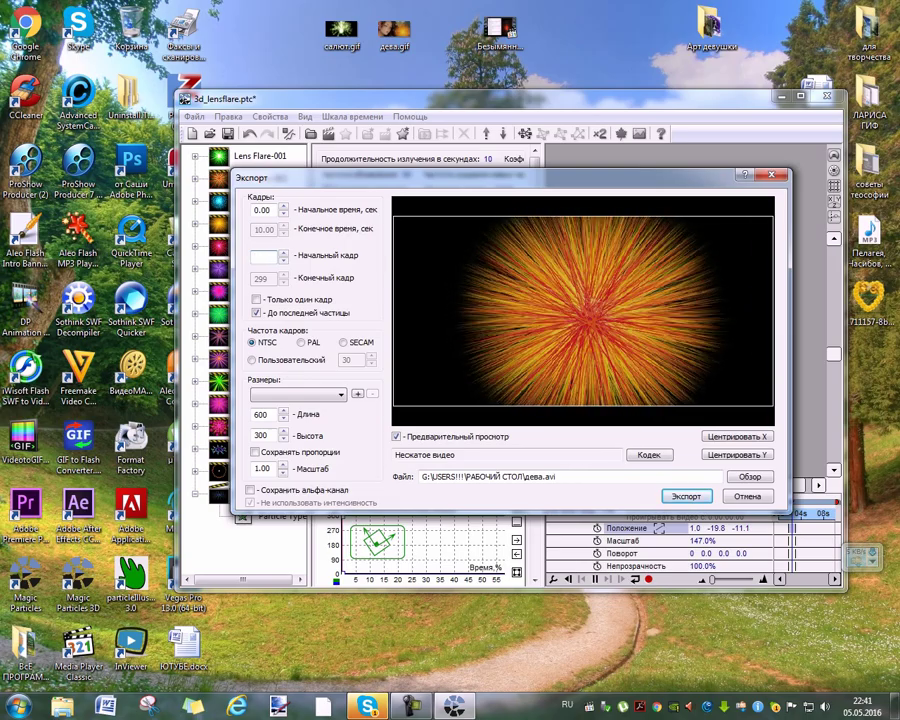
pyautogui.write('70')
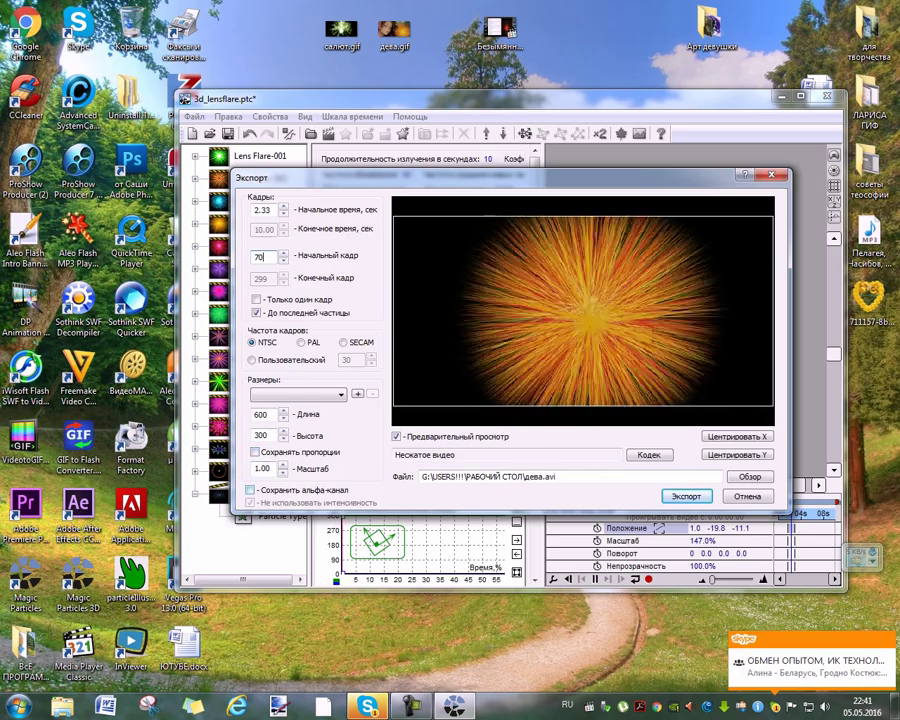
pyautogui.click(250, 490)
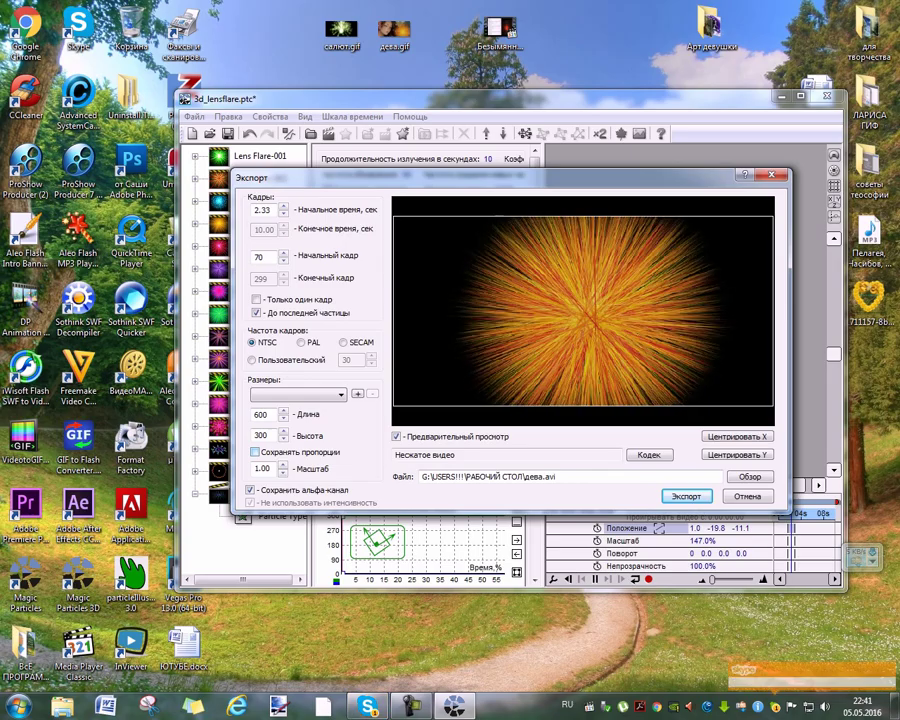
pyautogui.click(255, 452)
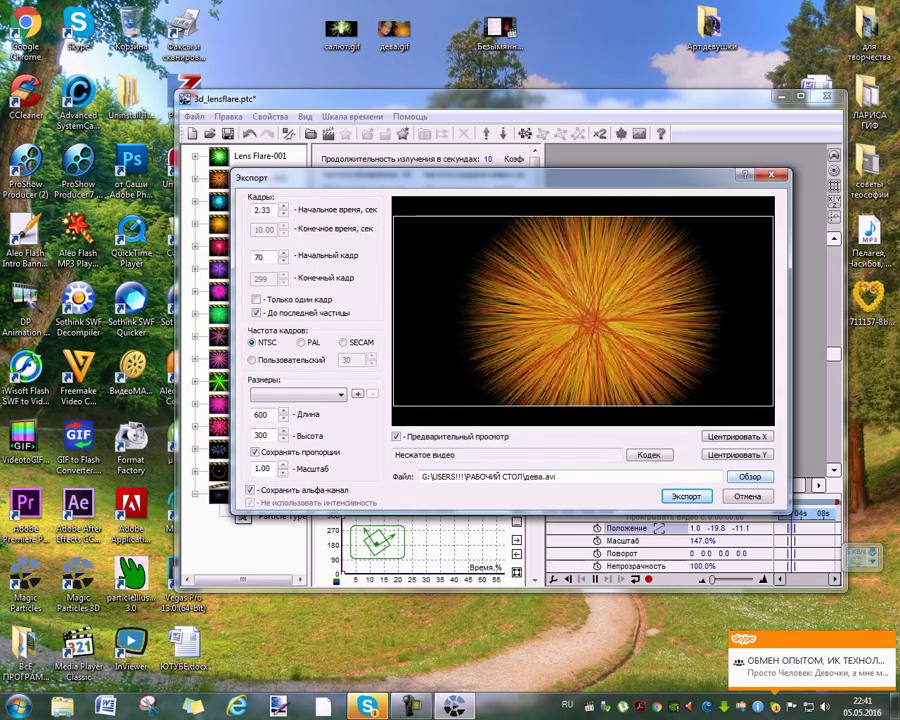
# - Export the animation to the desktop as шар.avi in Audio-Video Interleaved format
pyautogui.click(750, 477)
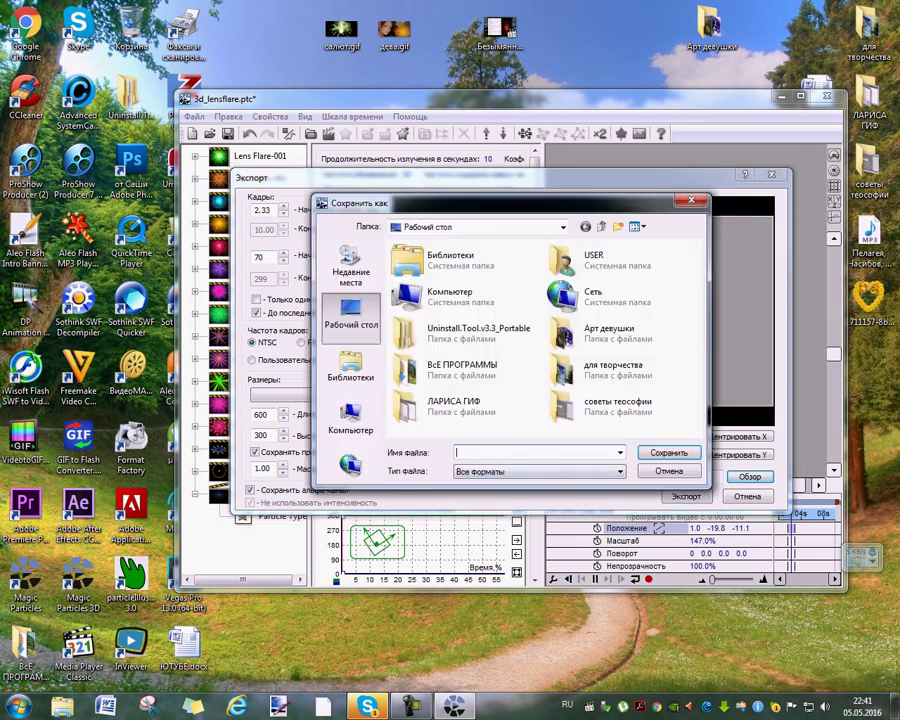
pyautogui.write('шар')
pyautogui.click(540, 471)
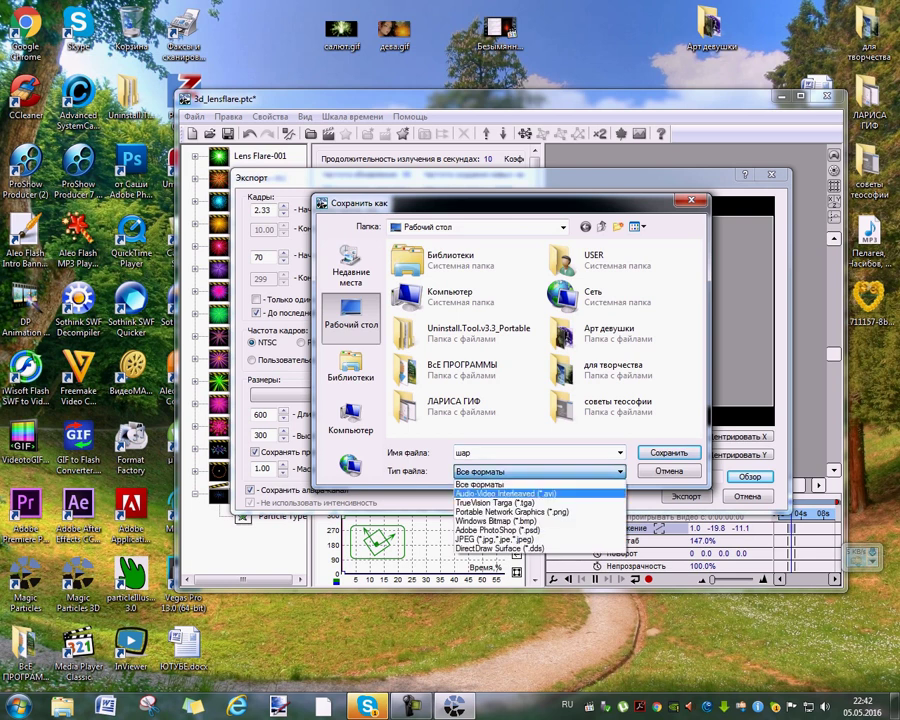
pyautogui.click(520, 493)
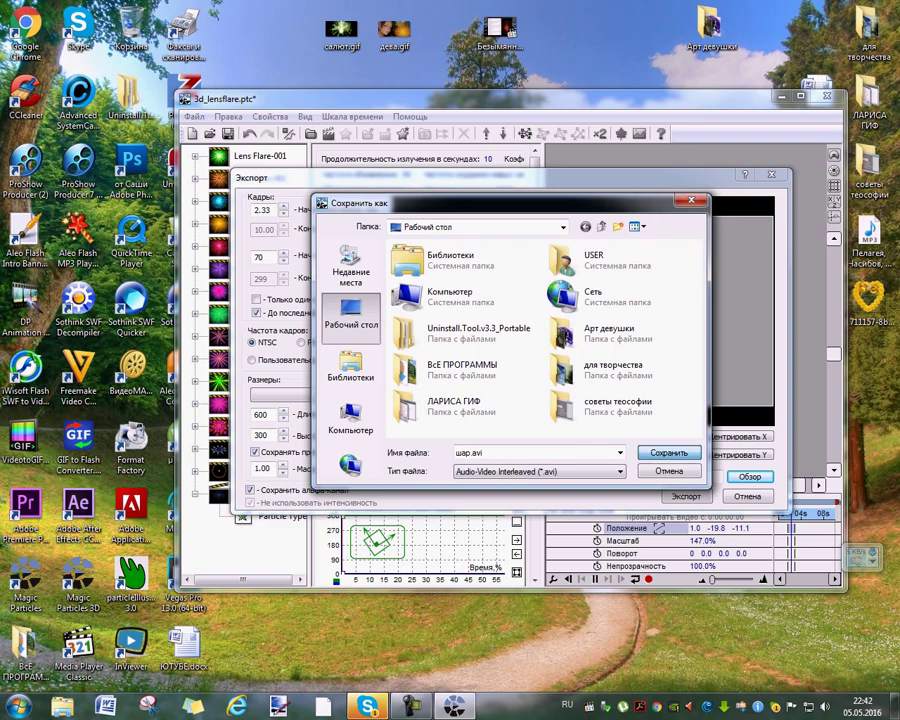
pyautogui.press('Return')
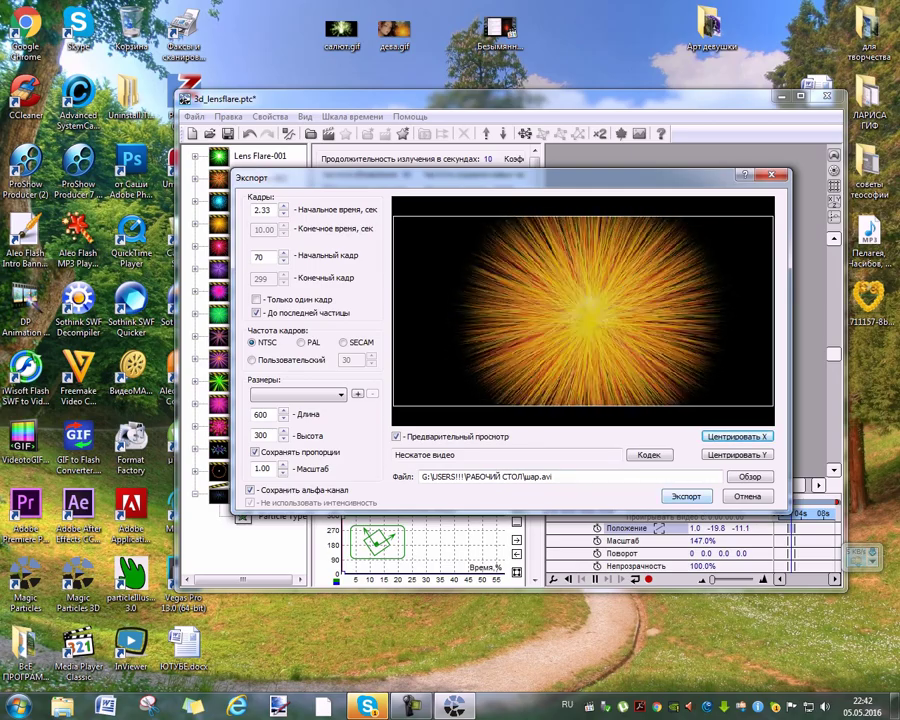
pyautogui.click(686, 496)
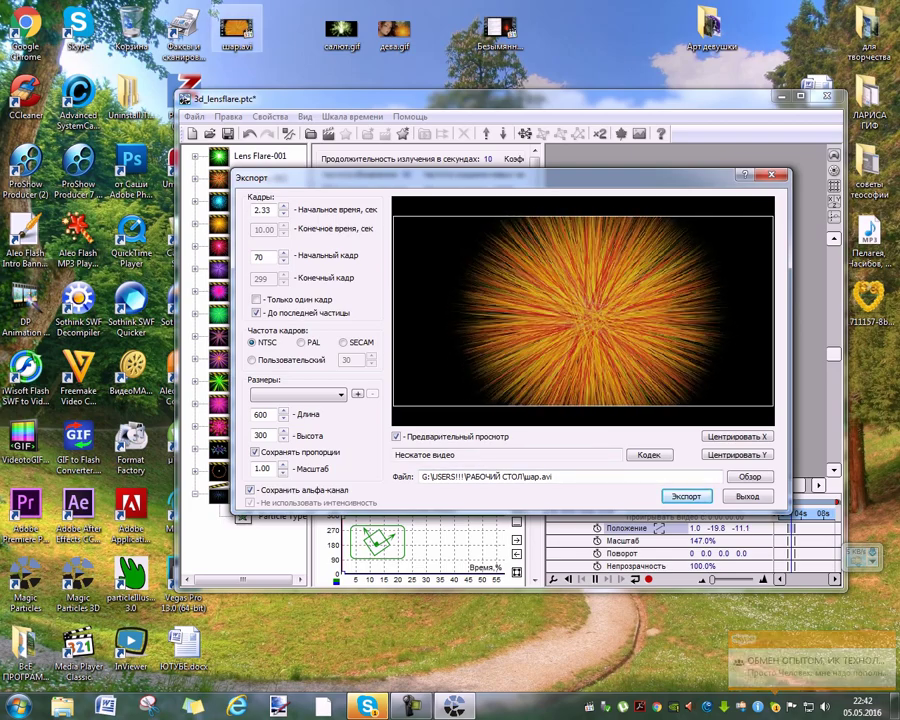
# - Play the exported шар.avi from the desktop, and close the player and the export settings
pyautogui.doubleClick(237, 32)
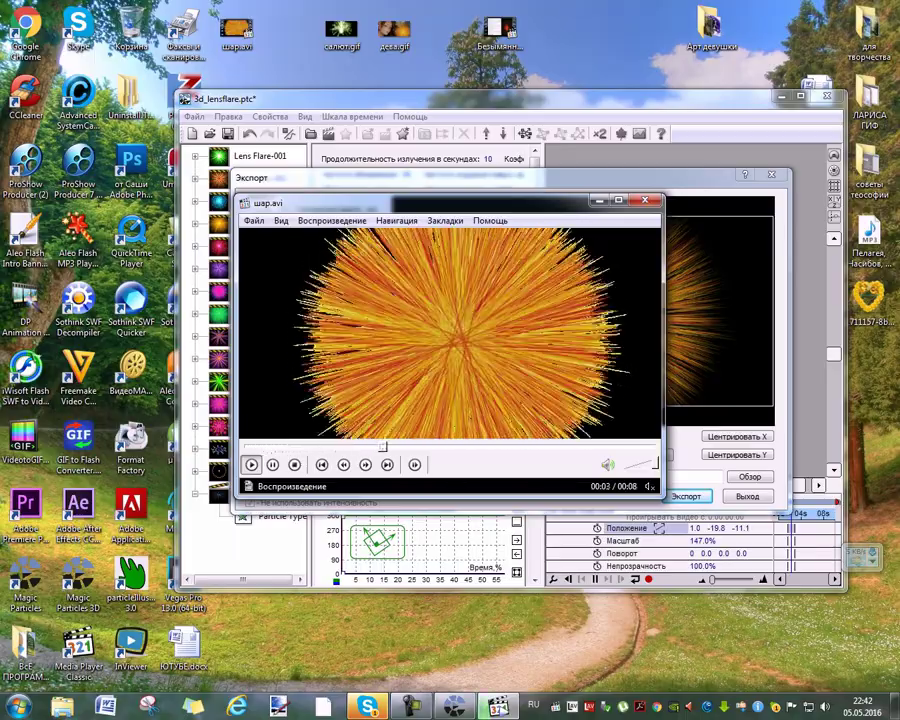
pyautogui.click(645, 200)
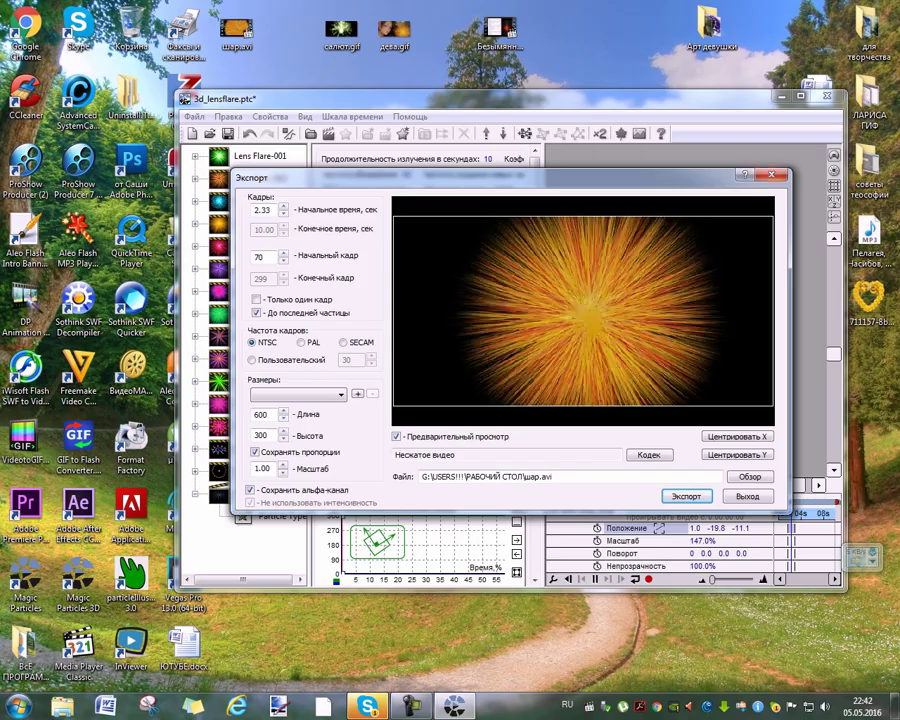
pyautogui.click(770, 174)
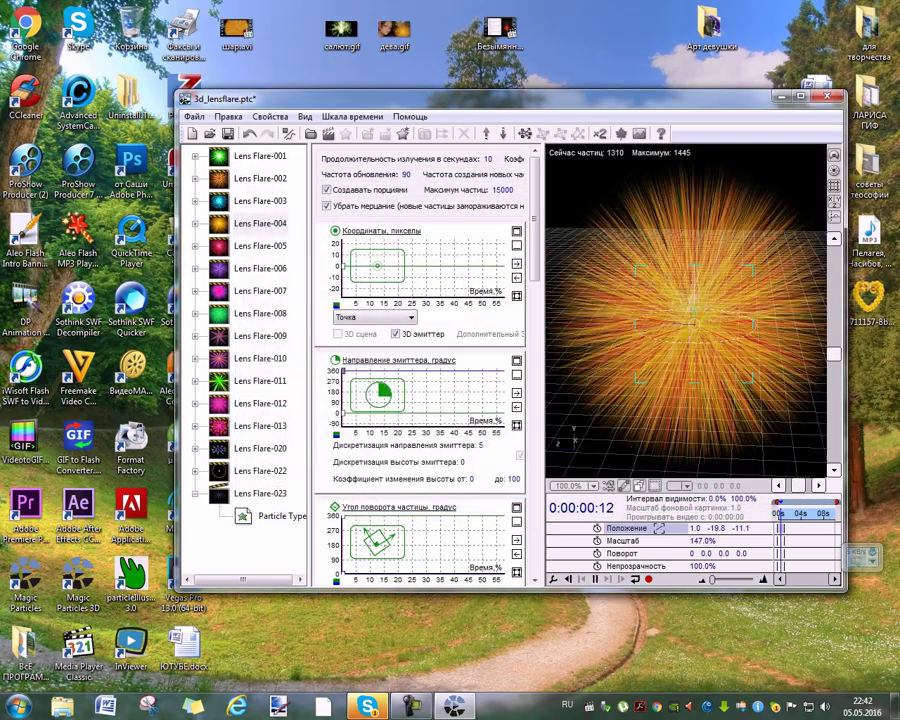
# - Lower the particle editor window on the desktop and place the шар.avi icon on an empty area above it
pyautogui.moveTo(500, 103); pyautogui.dragTo(494, 330)
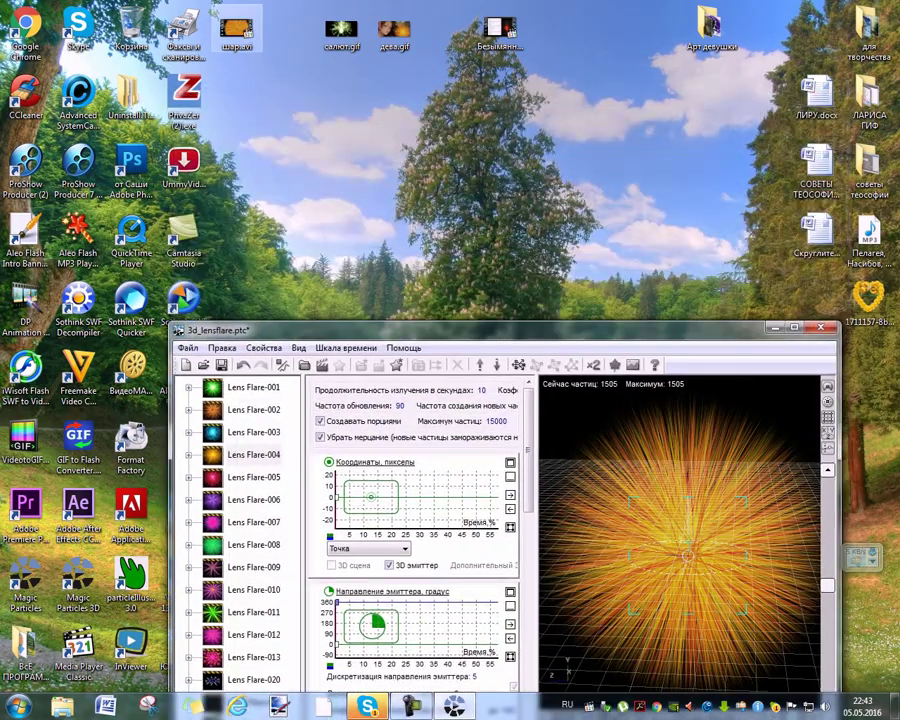
pyautogui.click(238, 30)
pyautogui.moveTo(237, 30); pyautogui.dragTo(605, 166)
# - Check the file size in the properties of шар.avi
pyautogui.rightClick(601, 164)
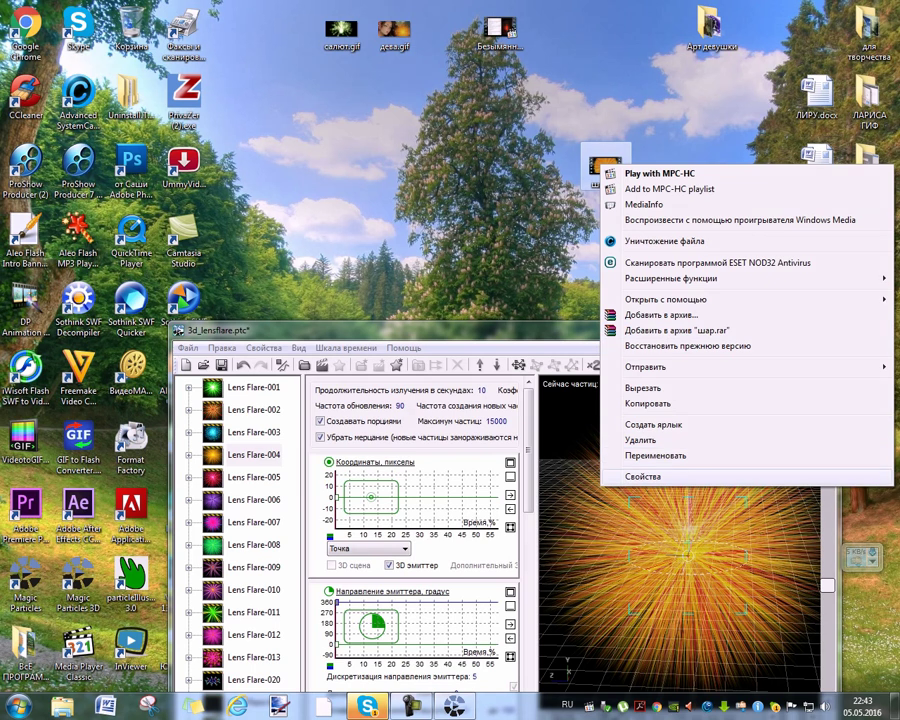
pyautogui.click(643, 476)
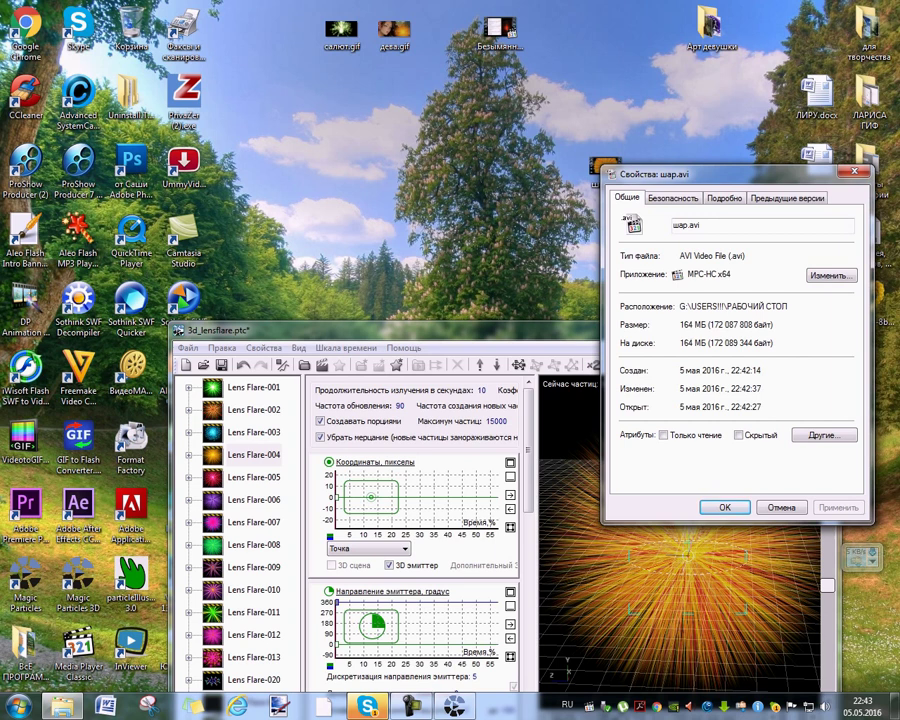
pyautogui.click(854, 172)
# - Shift the шар.avi icon and the particle editor window aside, and launch Format Factory over the desktop
pyautogui.moveTo(605, 165); pyautogui.dragTo(655, 150)
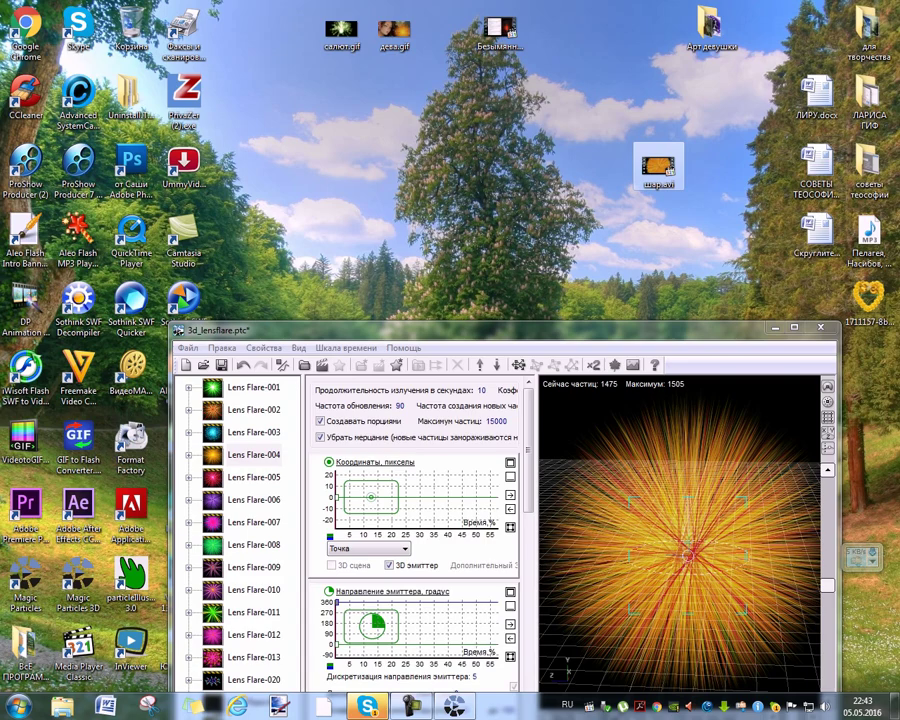
pyautogui.moveTo(400, 328); pyautogui.dragTo(466, 452)
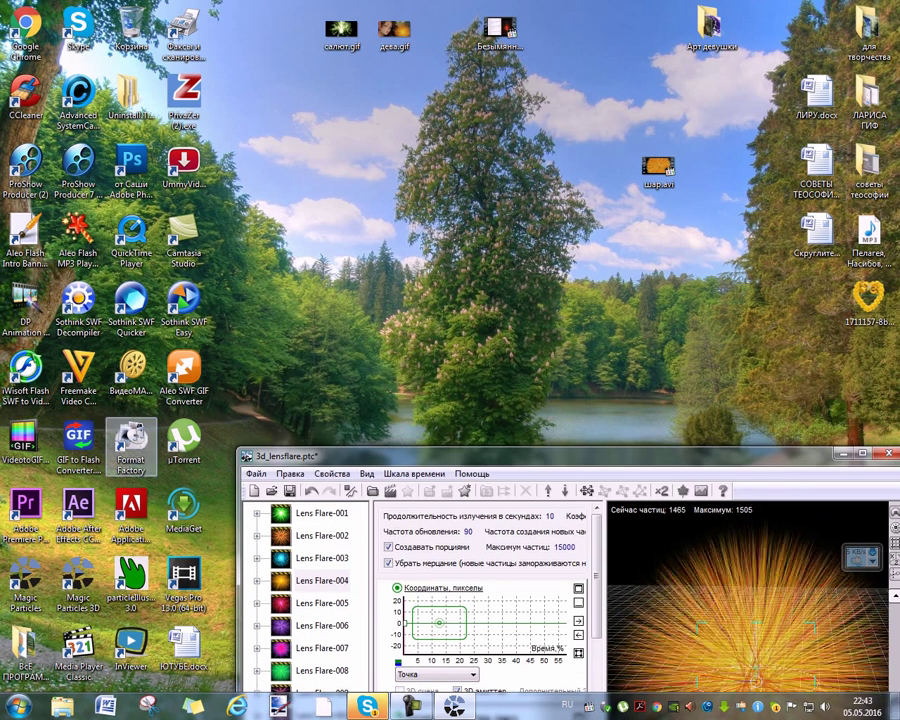
pyautogui.doubleClick(133, 440)
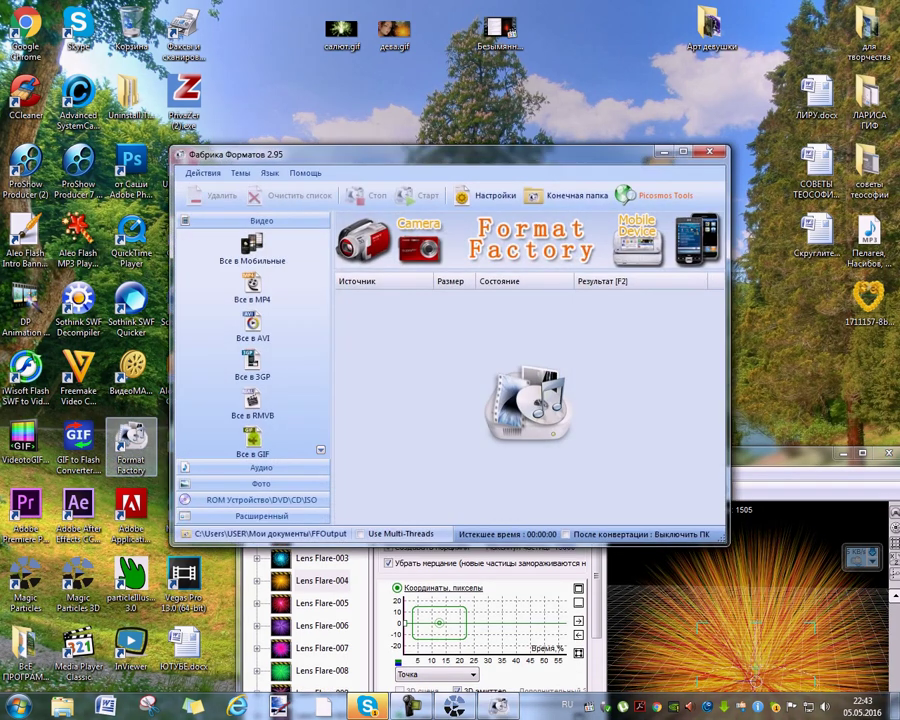
pyautogui.moveTo(450, 154); pyautogui.dragTo(492, 139)
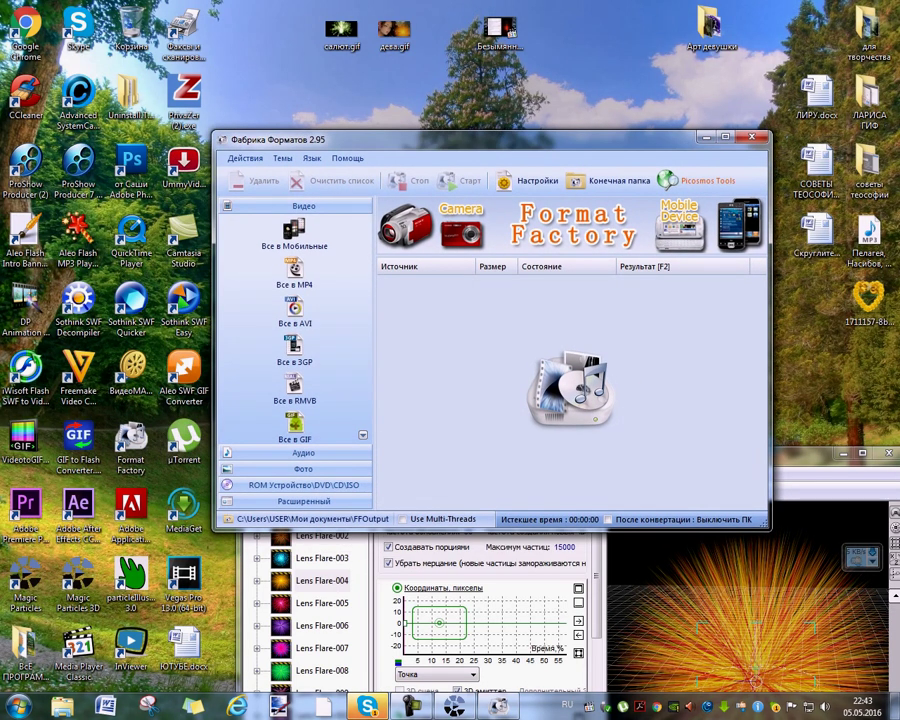
# - Convert the desktop video шар.avi to MP4 with the highest quality preset, saving it in the FFOutput folder
pyautogui.click(294, 268)
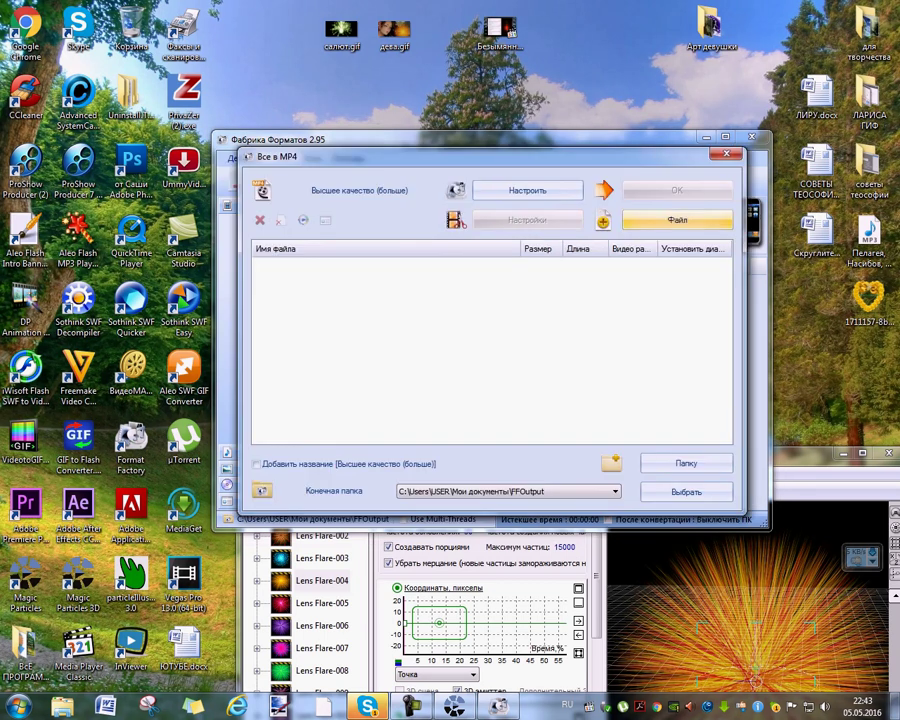
pyautogui.click(677, 219)
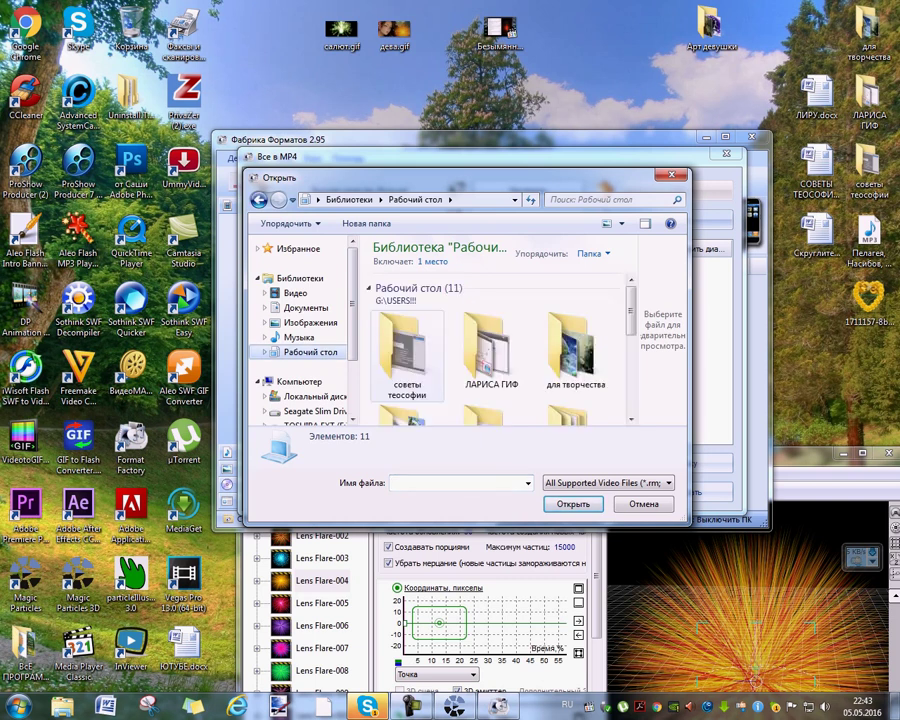
pyautogui.click(406, 355)
pyautogui.scroll(-3, 406, 355)
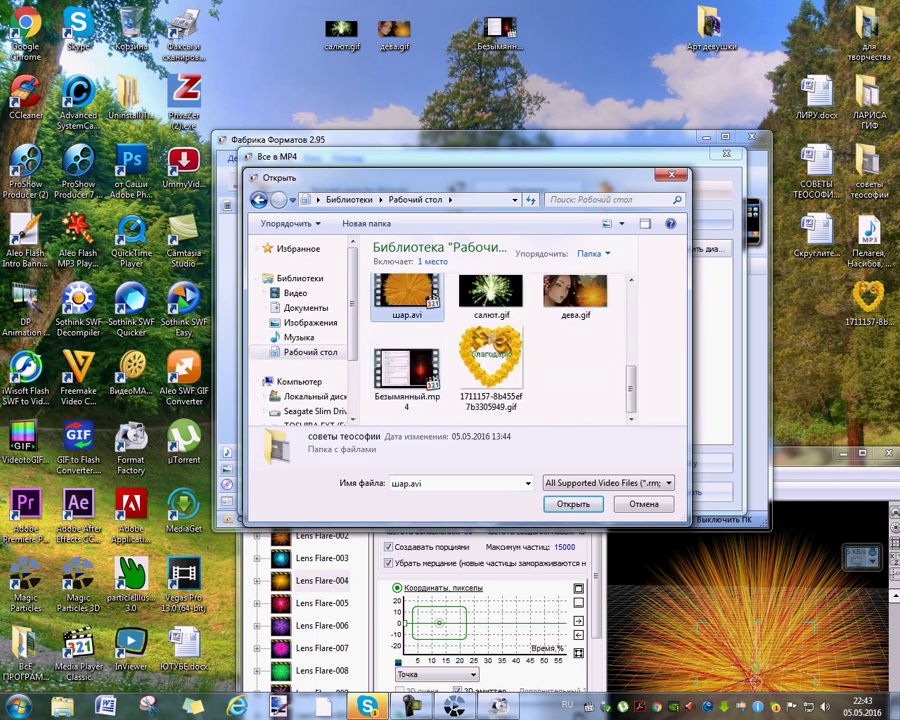
pyautogui.click(406, 295)
pyautogui.click(573, 504)
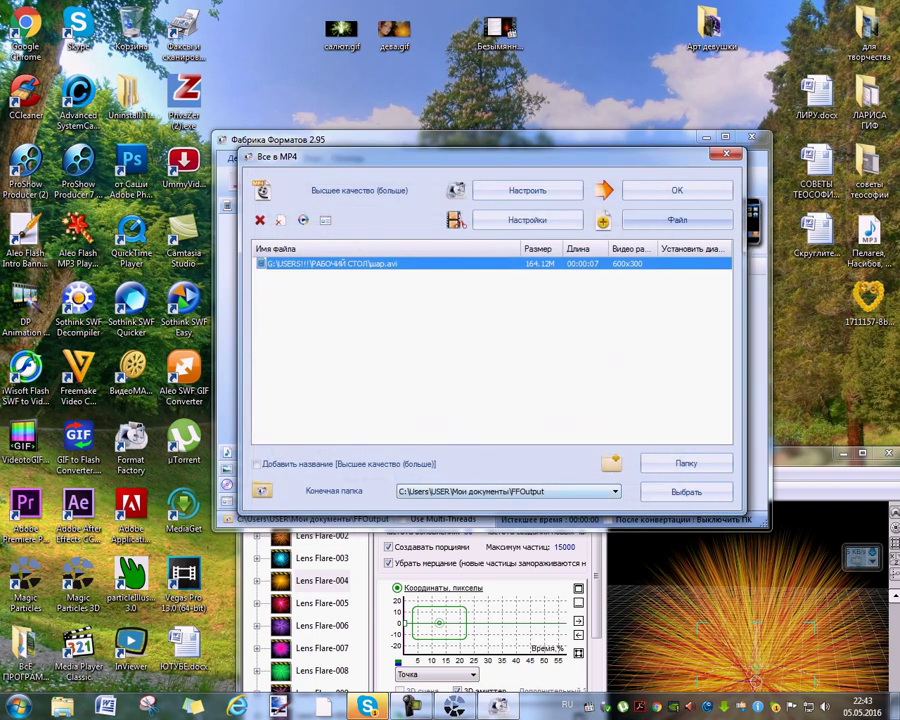
pyautogui.click(677, 190)
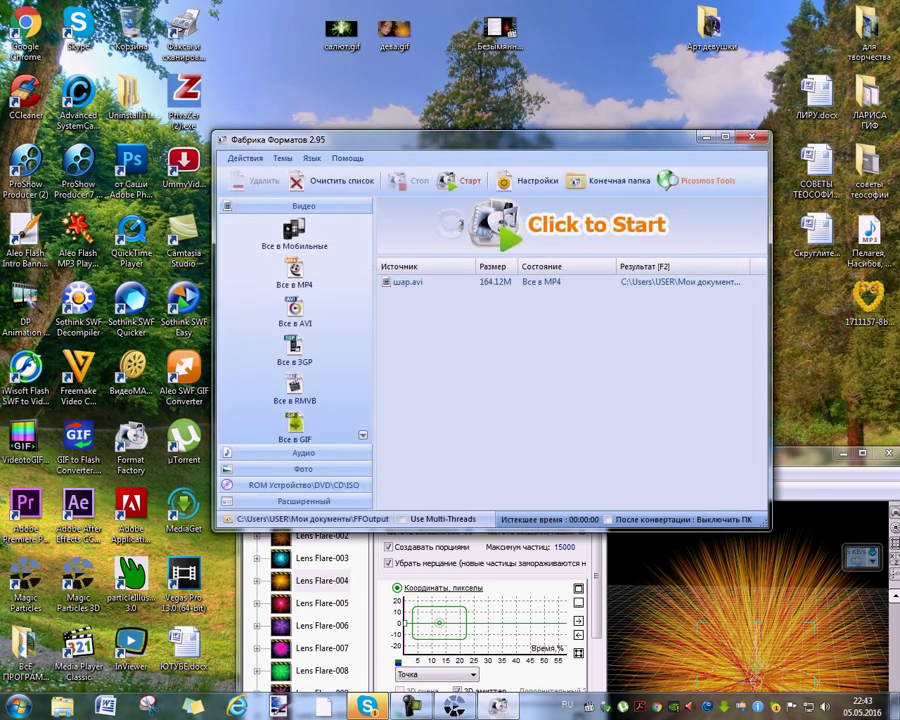
pyautogui.click(497, 225)
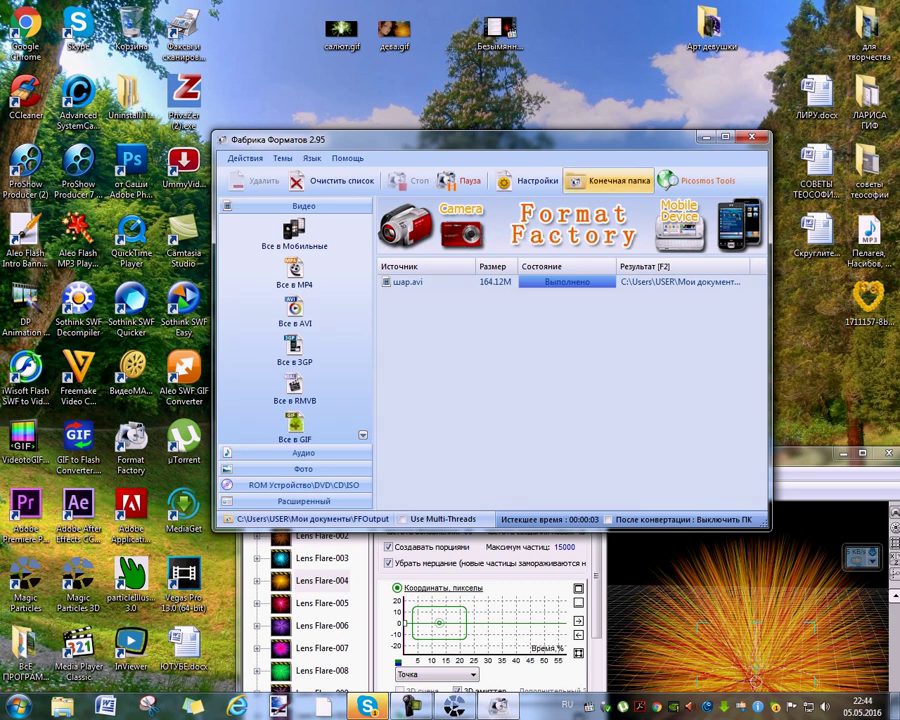
# - Open the conversion output folder and check the file size in the properties of шар.mp4
pyautogui.click(608, 181)
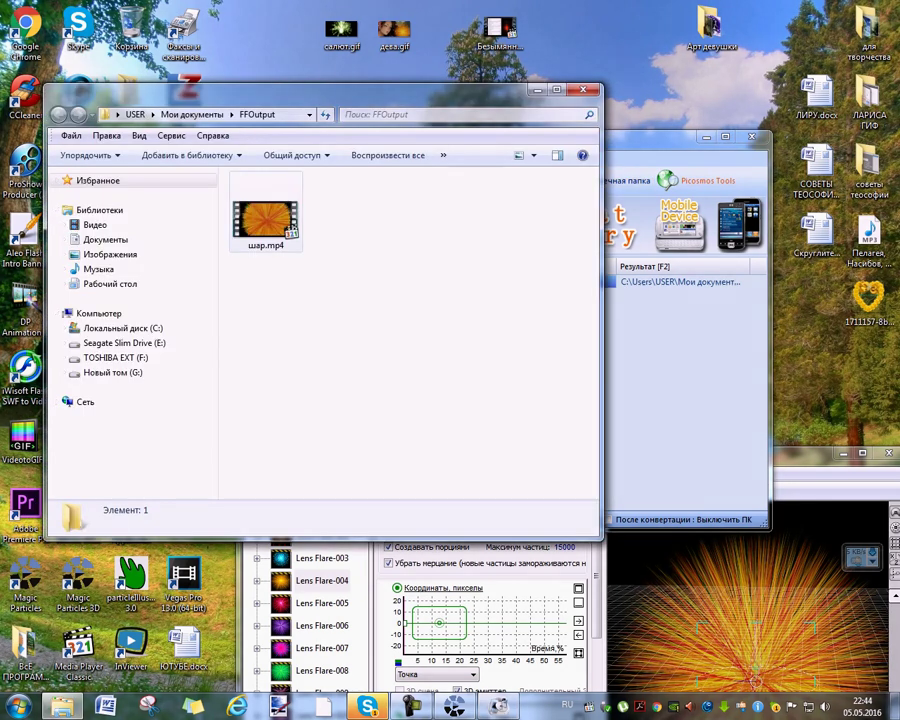
pyautogui.rightClick(271, 221)
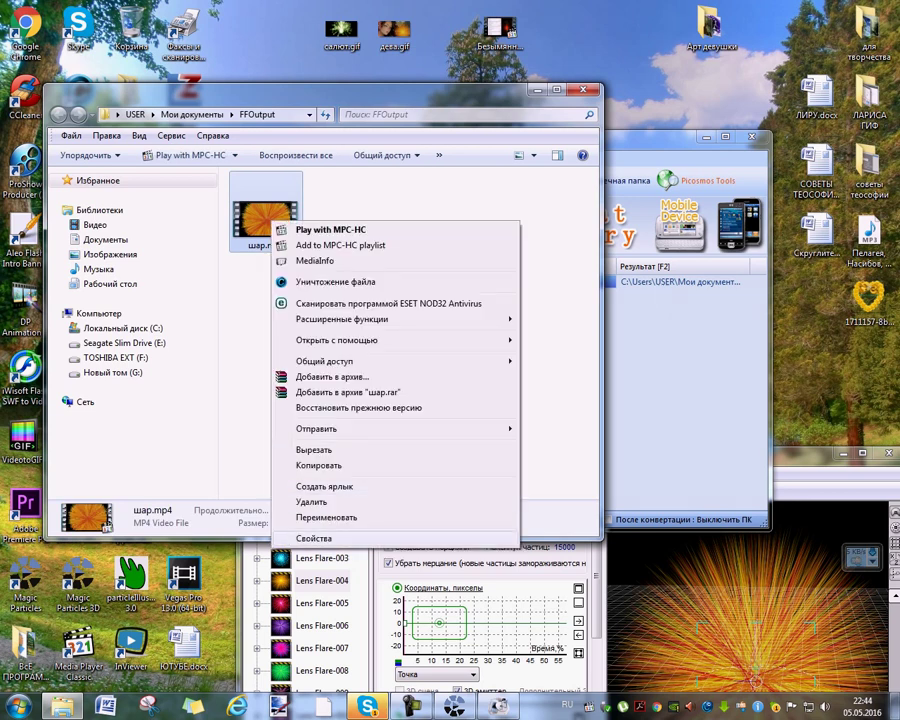
pyautogui.click(314, 538)
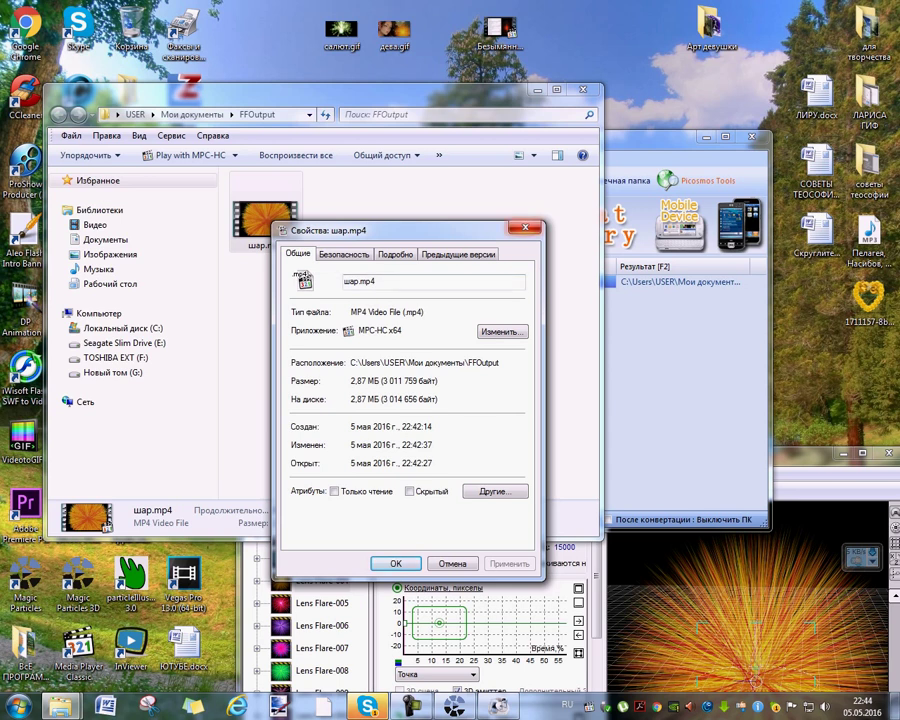
pyautogui.click(525, 228)
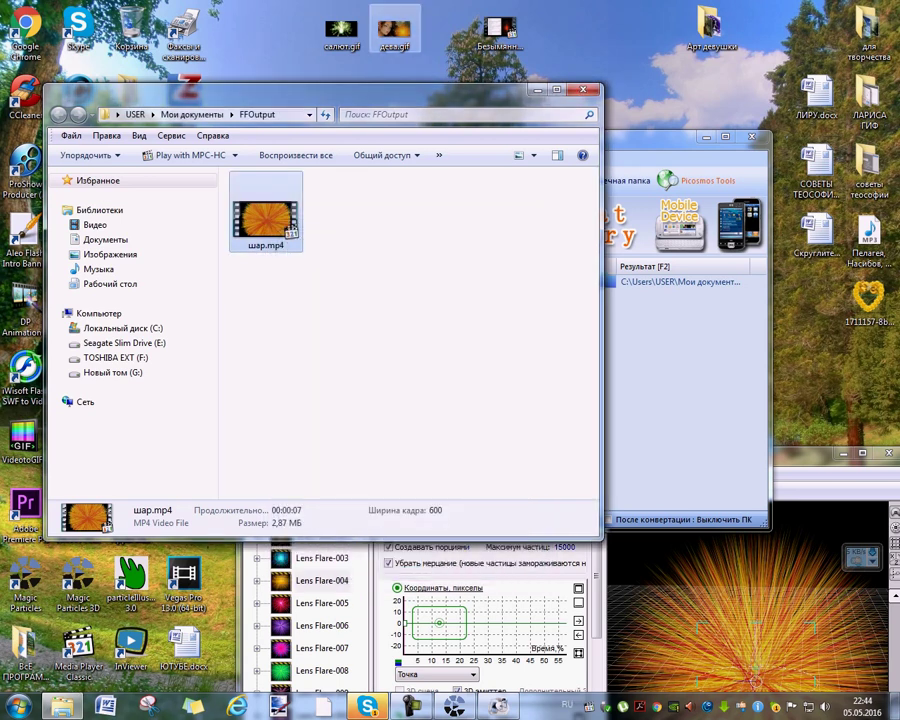
# - Close Format Factory with the FFOutput window lowered, and check the file size in the properties of шар.avi for comparison
pyautogui.moveTo(320, 97); pyautogui.dragTo(418, 328)
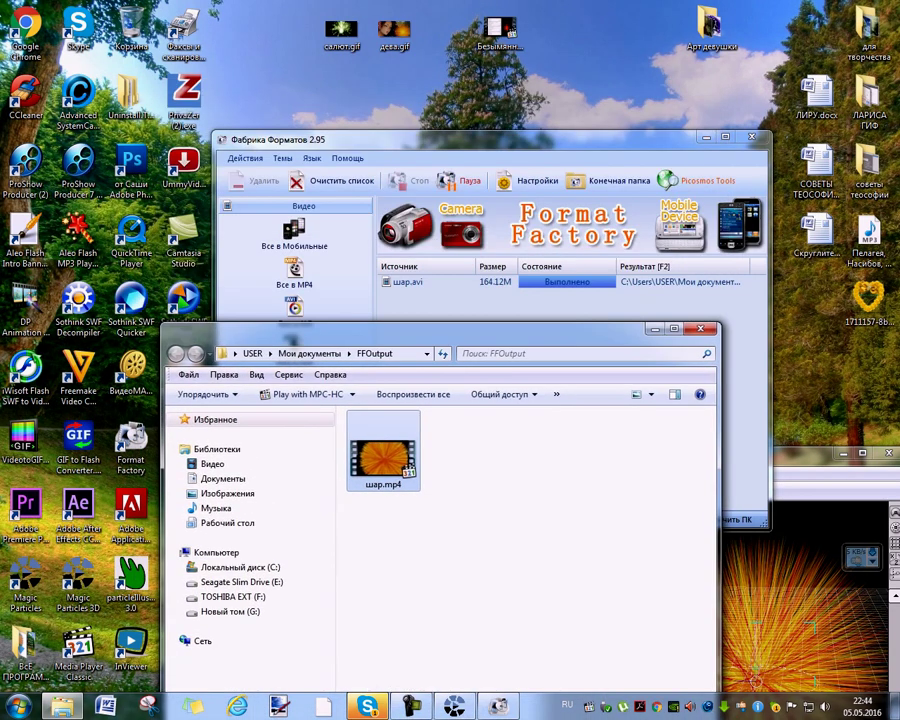
pyautogui.click(751, 137)
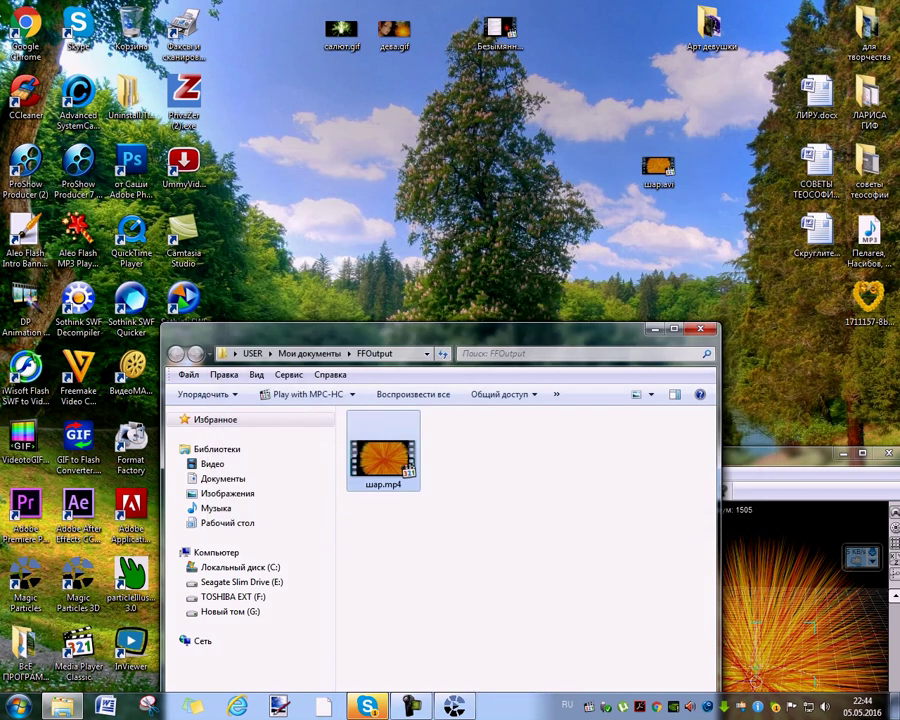
pyautogui.rightClick(657, 170)
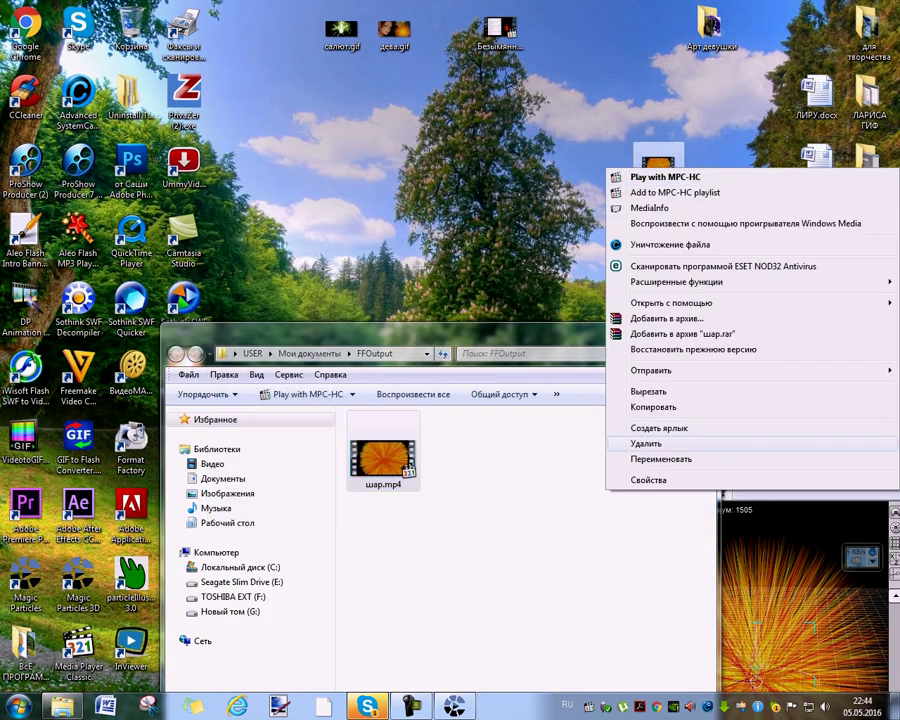
pyautogui.click(648, 480)
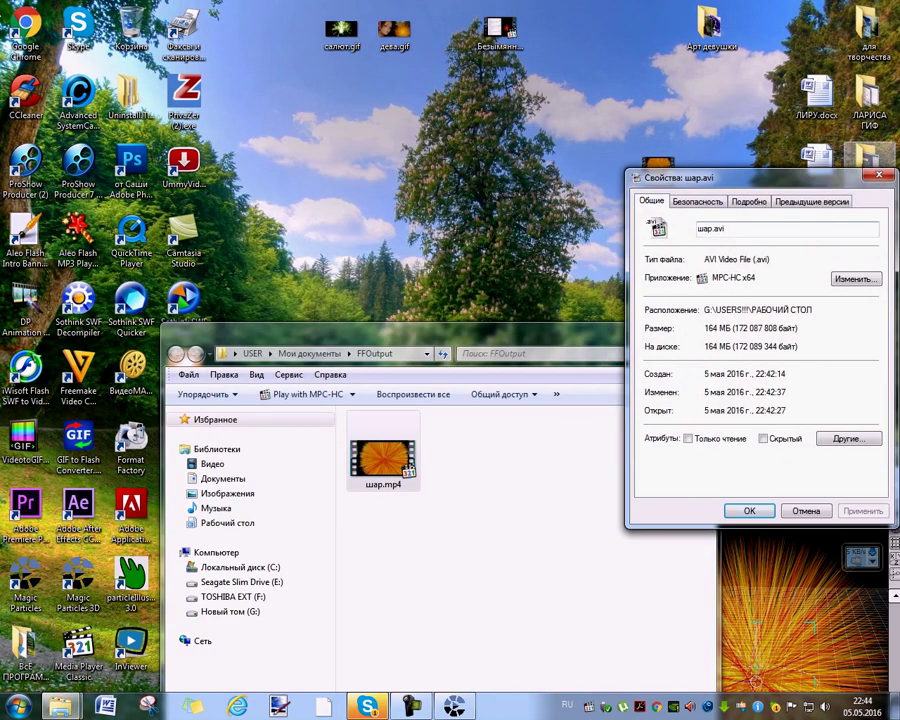
pyautogui.click(878, 174)
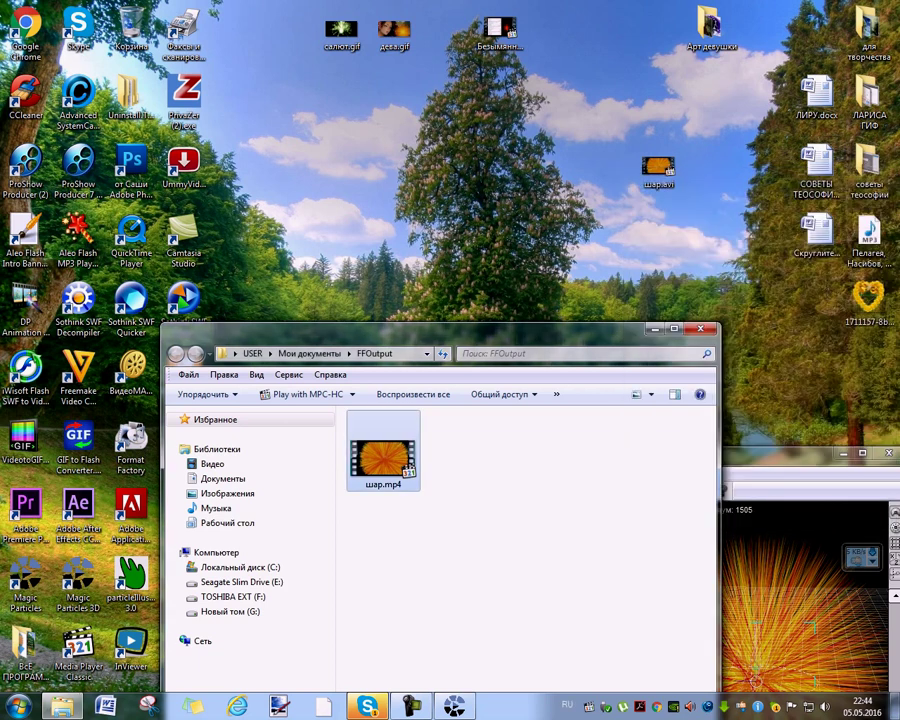
# - Move the file шар.mp4 from the FFOutput folder to the desktop
pyautogui.rightClick(409, 436)
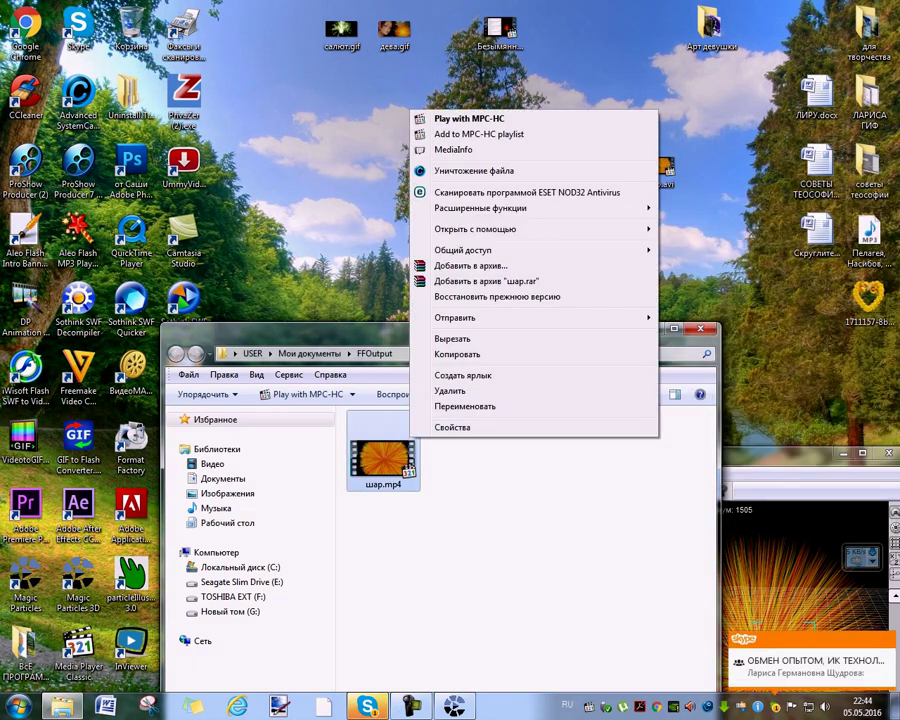
pyautogui.click(452, 338)
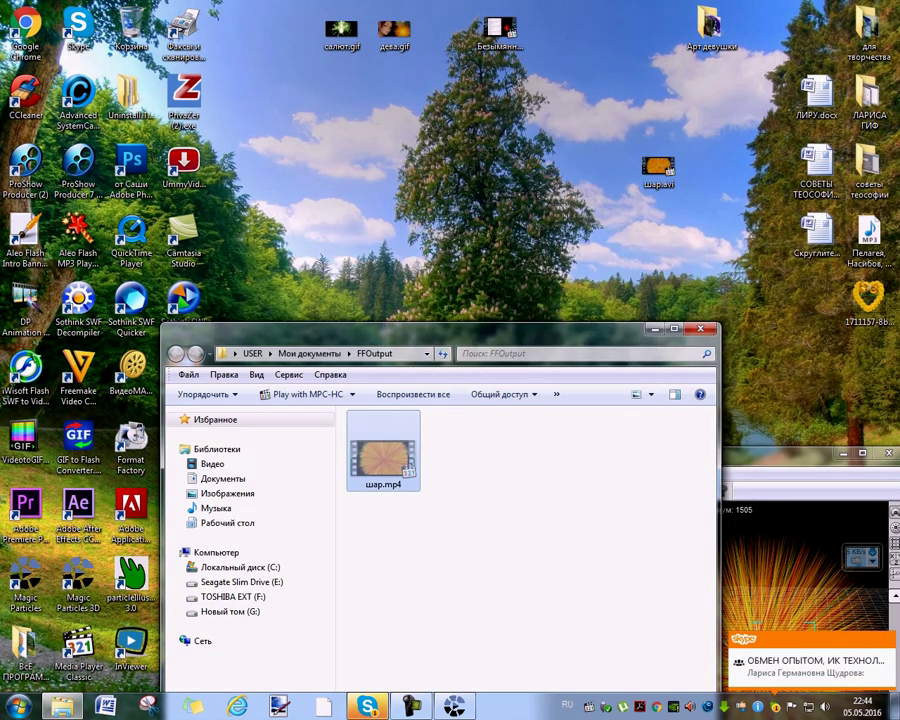
pyautogui.rightClick(573, 59)
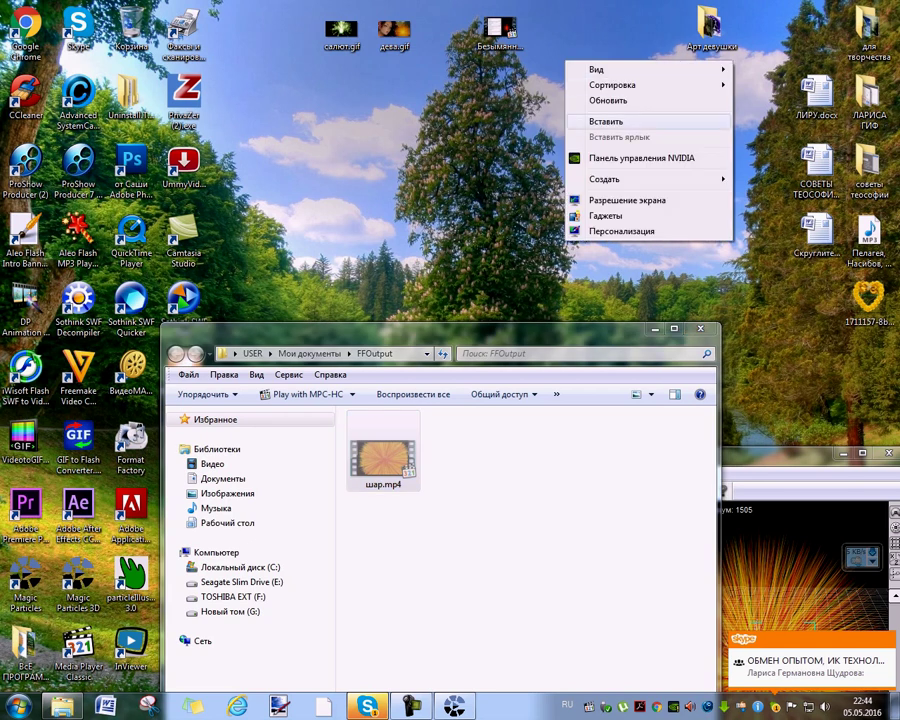
pyautogui.click(620, 119)
# - Place the шар.avi icon beside the для творчества folder, and close the FFOutput window
pyautogui.moveTo(658, 166); pyautogui.dragTo(815, 35)
pyautogui.click(701, 329)
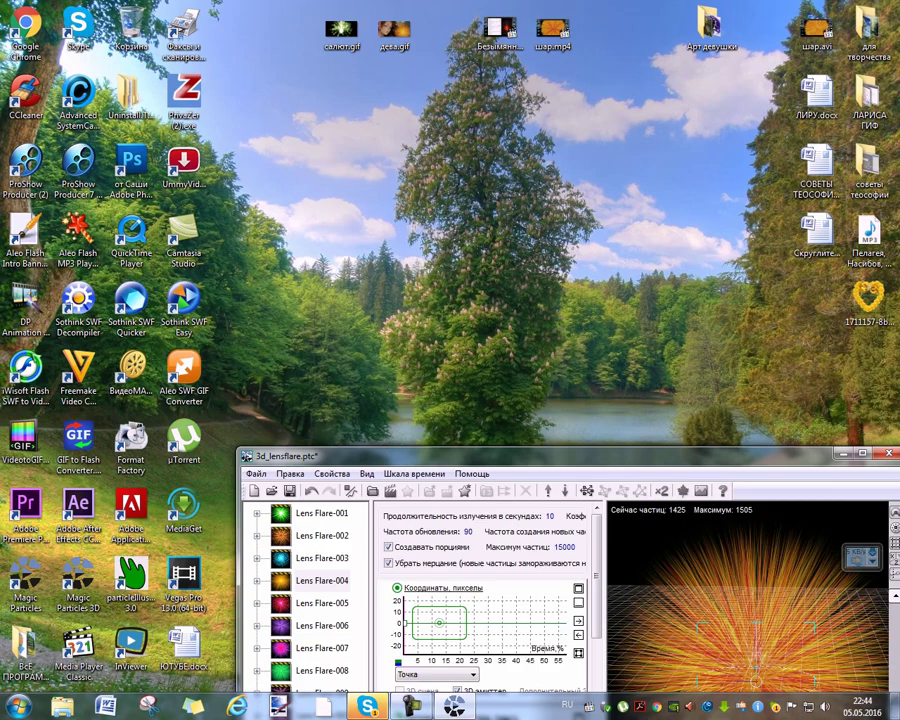
pyautogui.moveTo(560, 456); pyautogui.dragTo(544, 448)
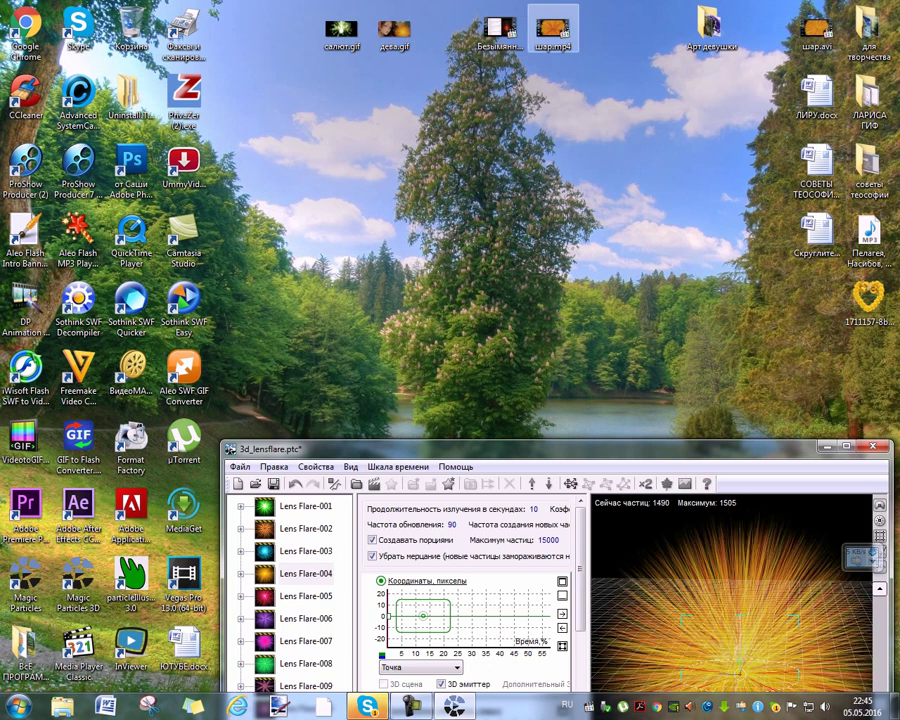
pyautogui.moveTo(553, 28); pyautogui.dragTo(553, 28)
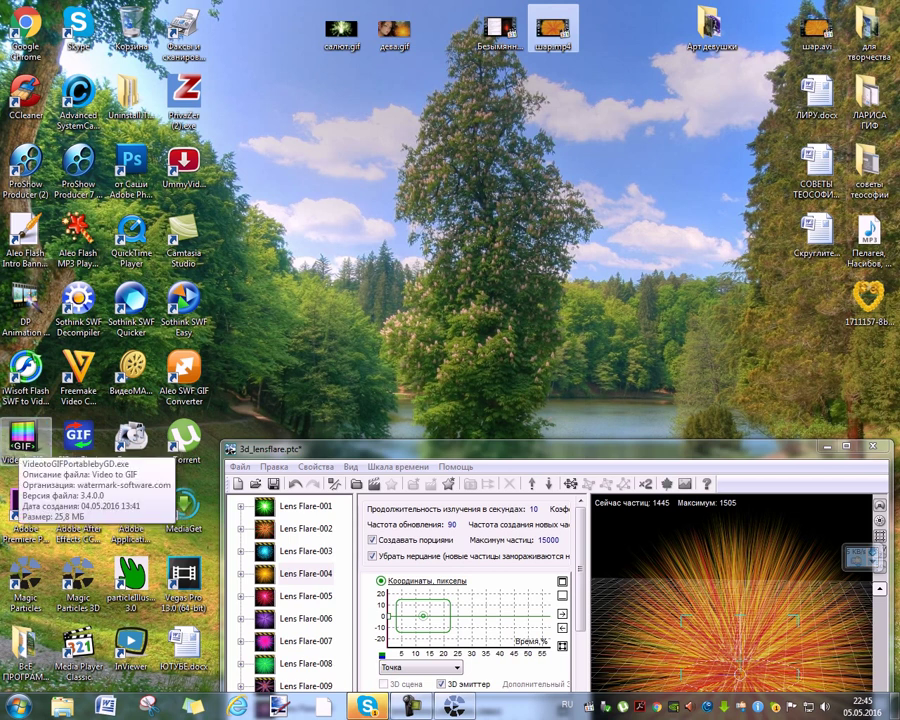
# - Launch the portable Video to GIF converter from the desktop and allow it to run despite the unknown publisher
pyautogui.click(24, 444)
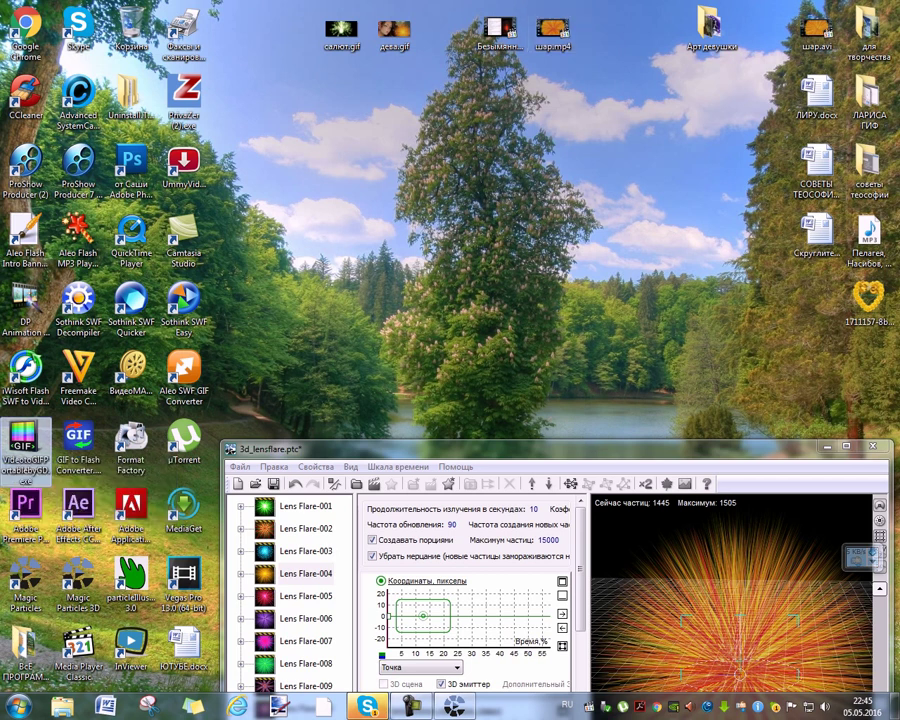
pyautogui.doubleClick(24, 444)
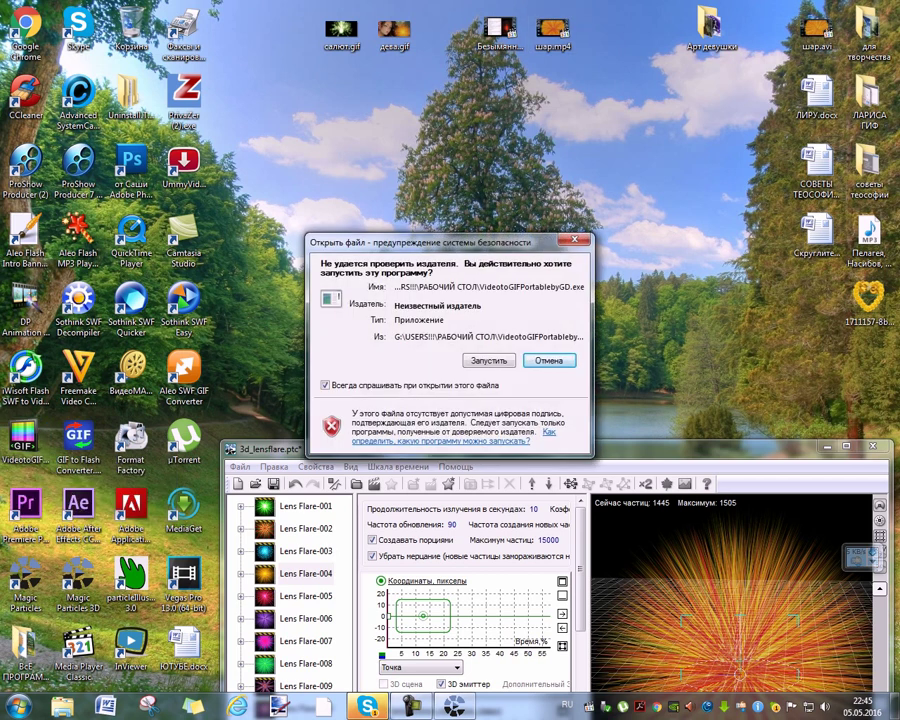
pyautogui.click(489, 360)
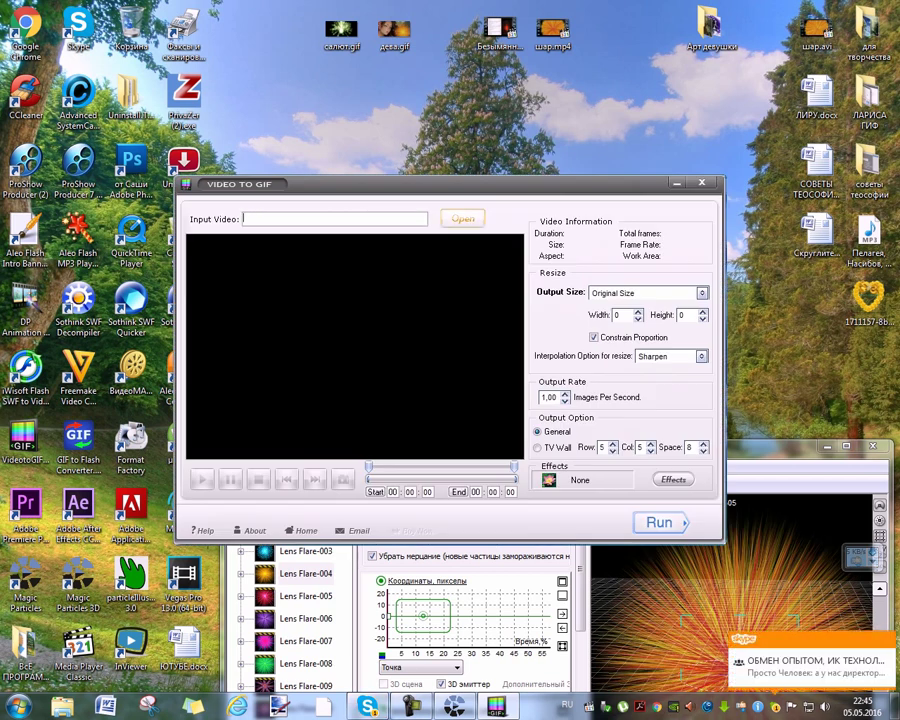
# - Load шар.mp4 from the desktop as the input video
pyautogui.click(463, 218)
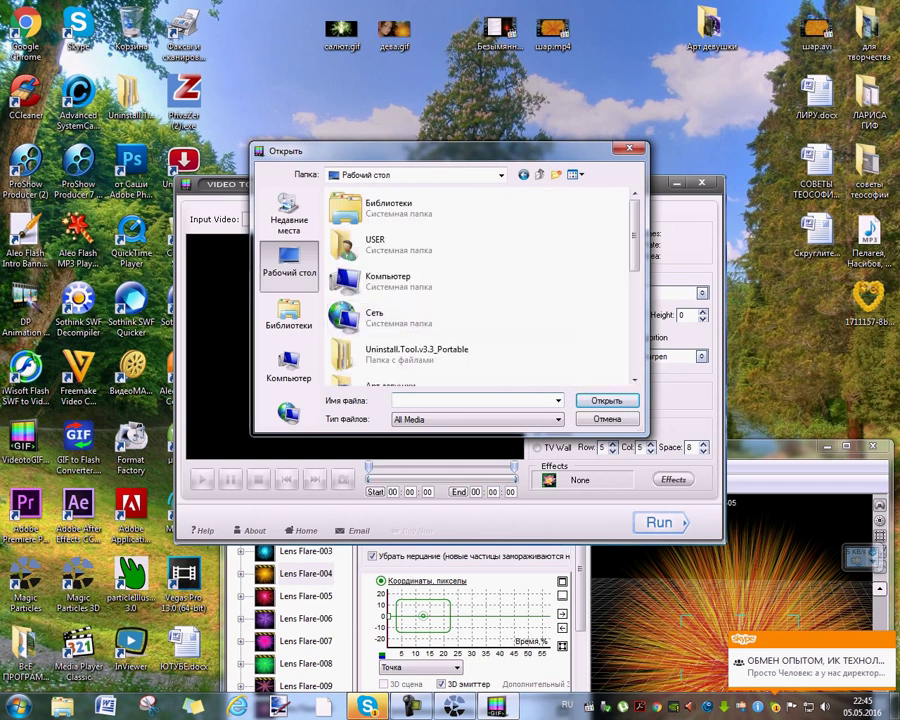
pyautogui.scroll(-5, 420, 360)
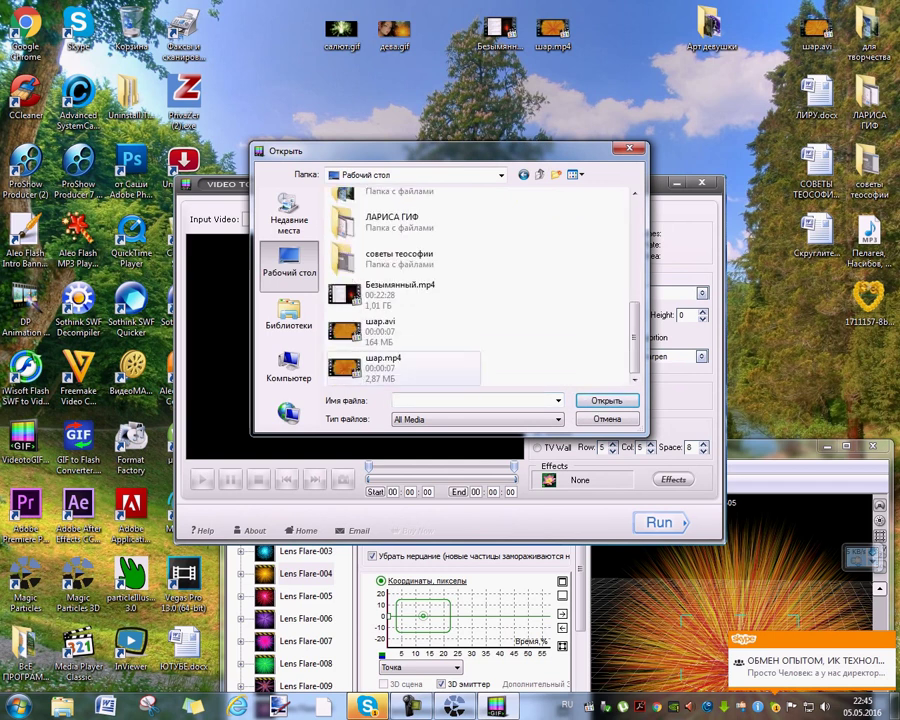
pyautogui.click(380, 368)
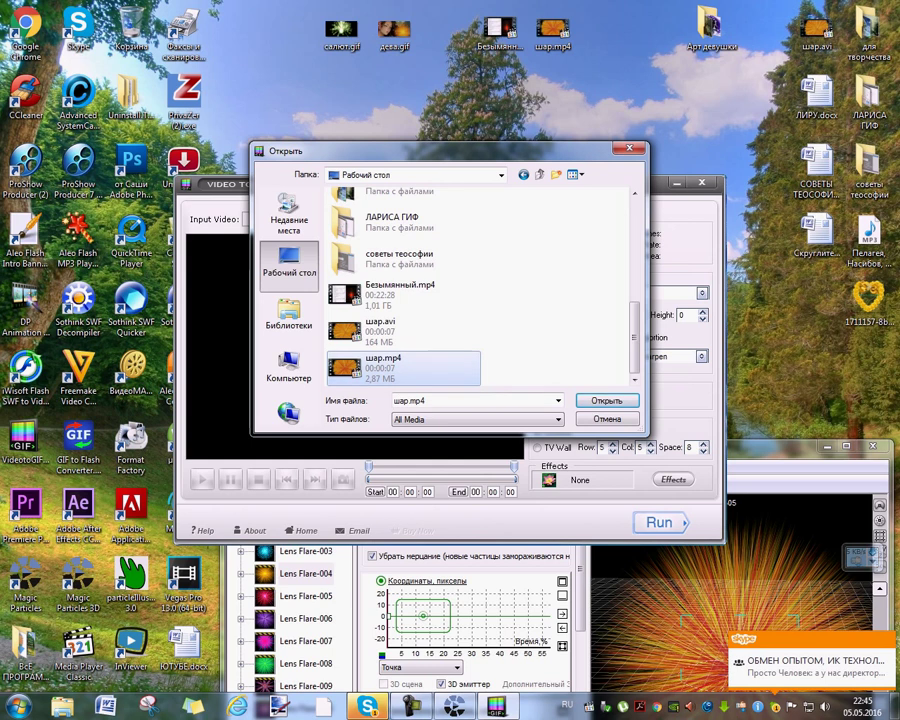
pyautogui.click(606, 400)
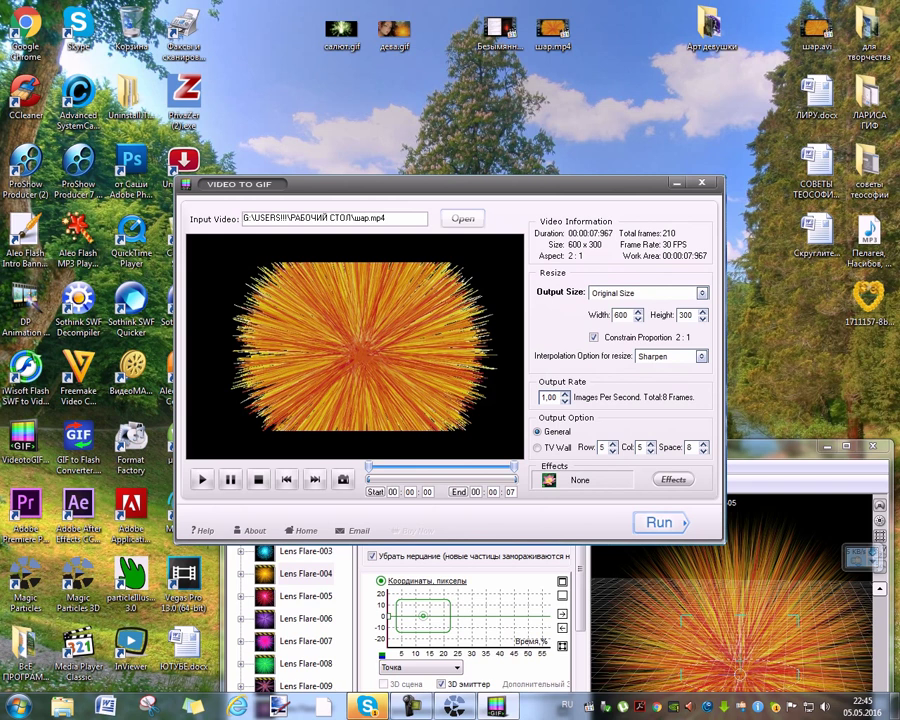
# - Set the output rate to 4 images per second, keeping the original 600 x 300 size
pyautogui.click(565, 393)
pyautogui.press('Down')
pyautogui.press('Down')
pyautogui.press('Down')
pyautogui.press('Down')
pyautogui.press('Up')
pyautogui.press('Up')
pyautogui.press('Up')
pyautogui.press('Down')
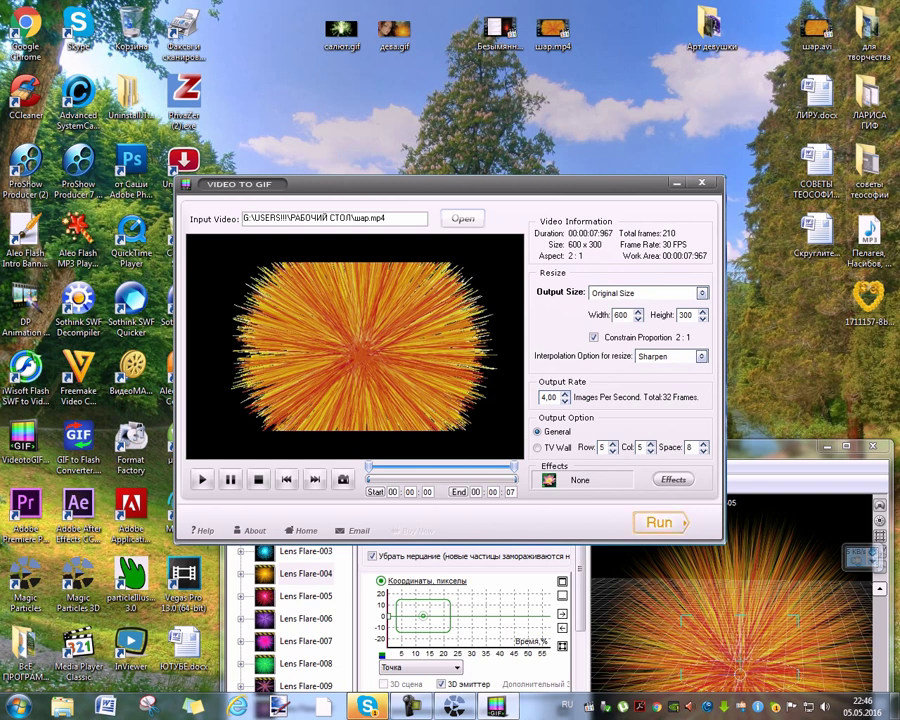
# - Convert the video to an animated GIF in the original folder with best quality and a 50 ms delay, and close the converter
pyautogui.click(659, 522)
pyautogui.click(544, 374)
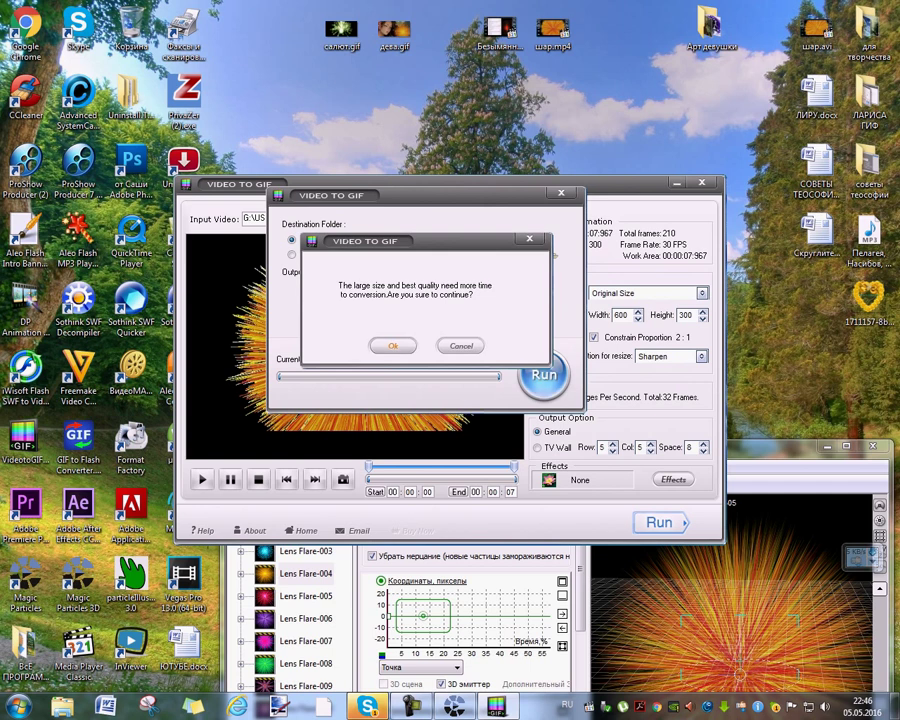
pyautogui.click(392, 345)
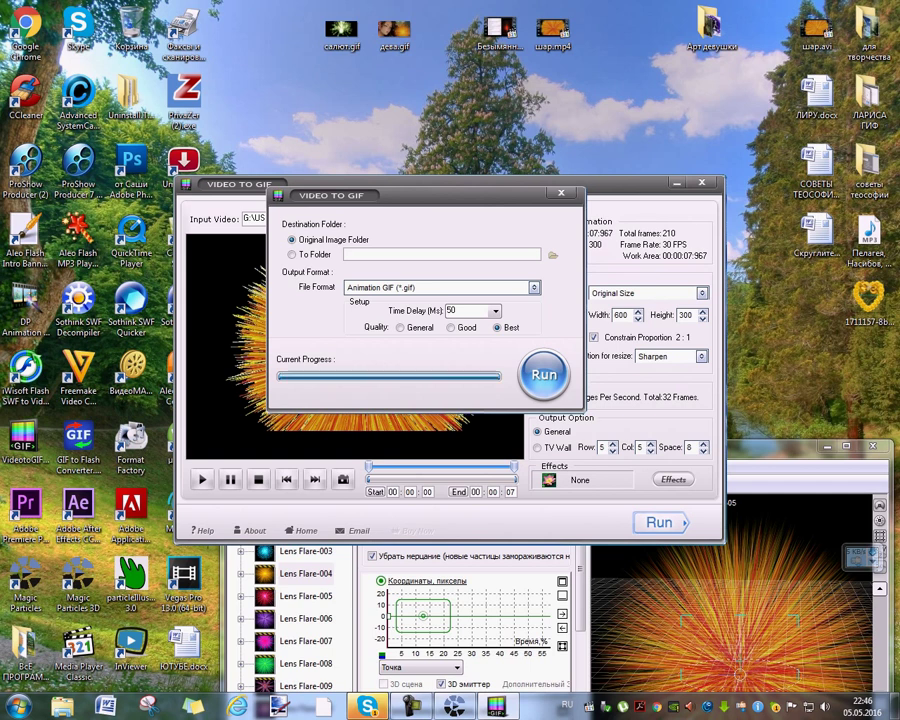
pyautogui.click(392, 345)
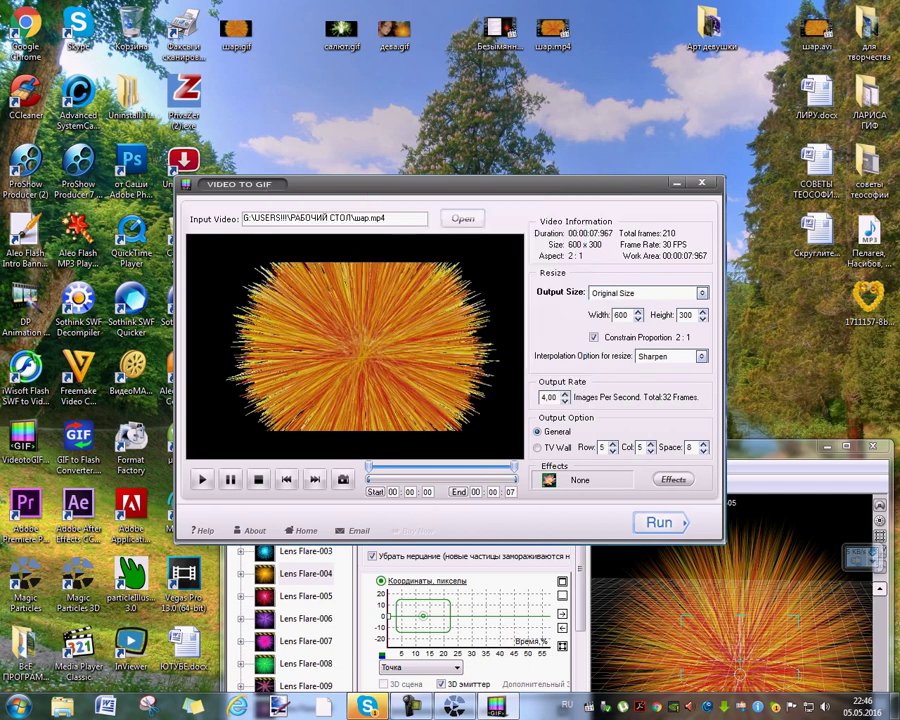
pyautogui.hotkey('alt', 'F4')
pyautogui.hotkey('alt', 'F4')
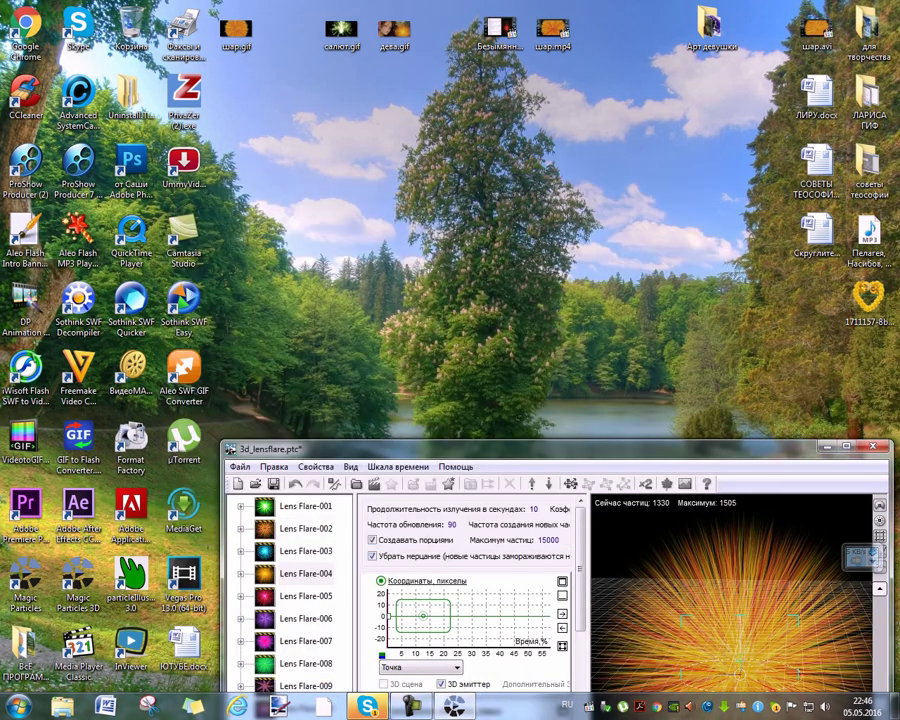
# - Place the шар.gif icon on an empty desktop area below the Арт девушки folder's row and open the animation
pyautogui.moveTo(235, 30); pyautogui.dragTo(640, 115)
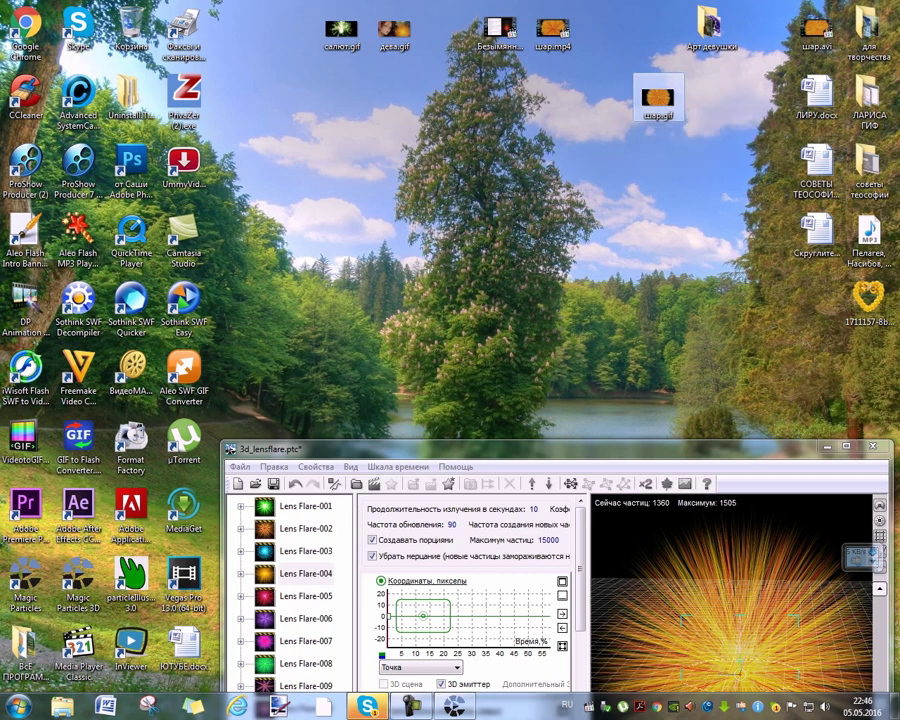
pyautogui.doubleClick(657, 98)
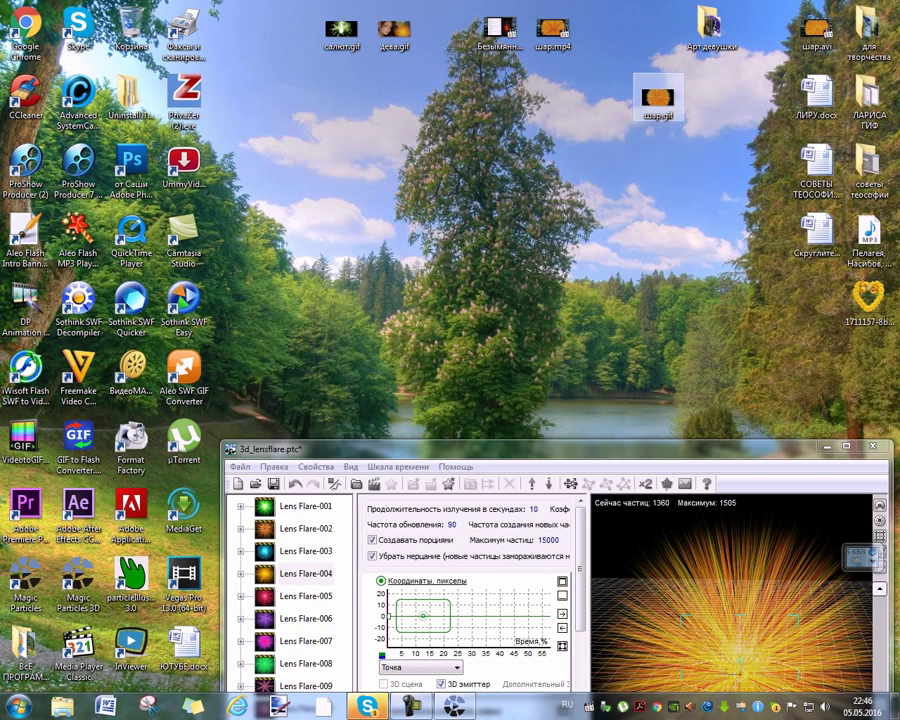
# - View the шар.gif animation in InViewer, and close the viewer
pyautogui.press('Return')
pyautogui.press('Return')
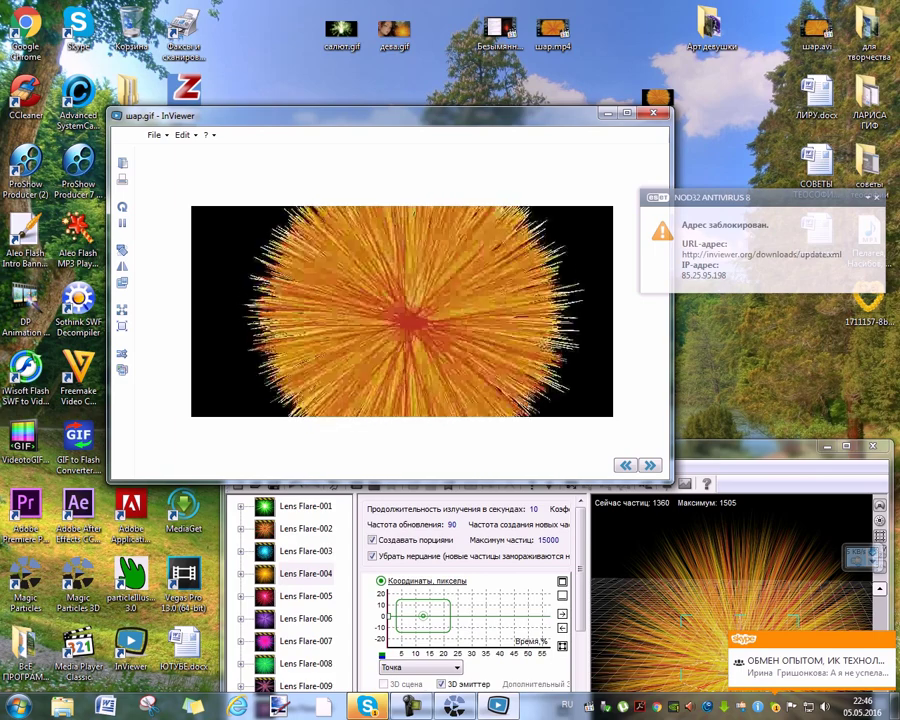
pyautogui.click(654, 113)
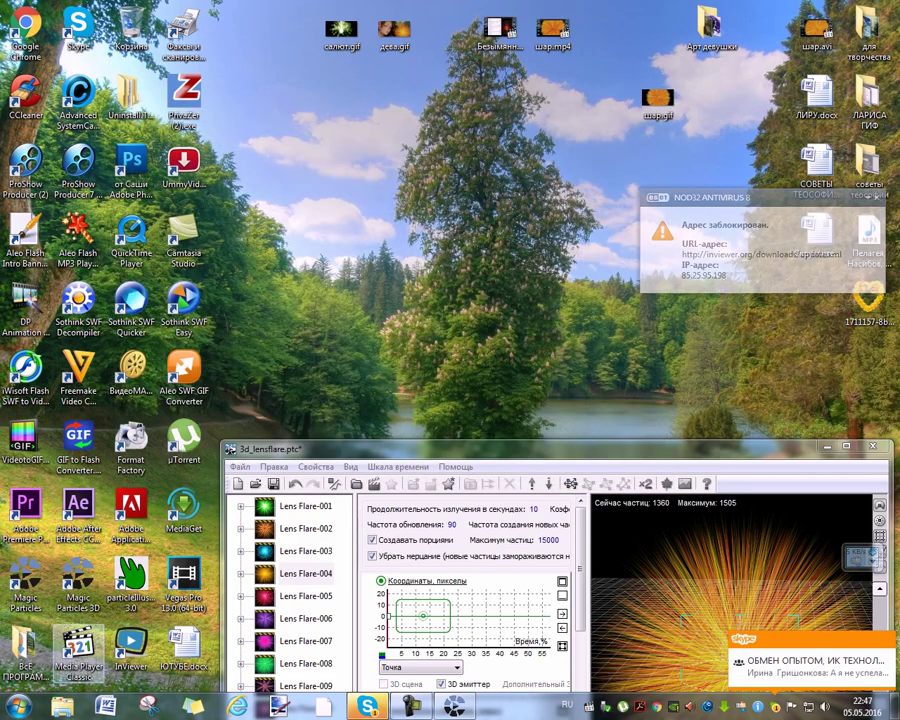
# - Play шар.avi in Media Player Classic, and close the player
pyautogui.doubleClick(79, 652)
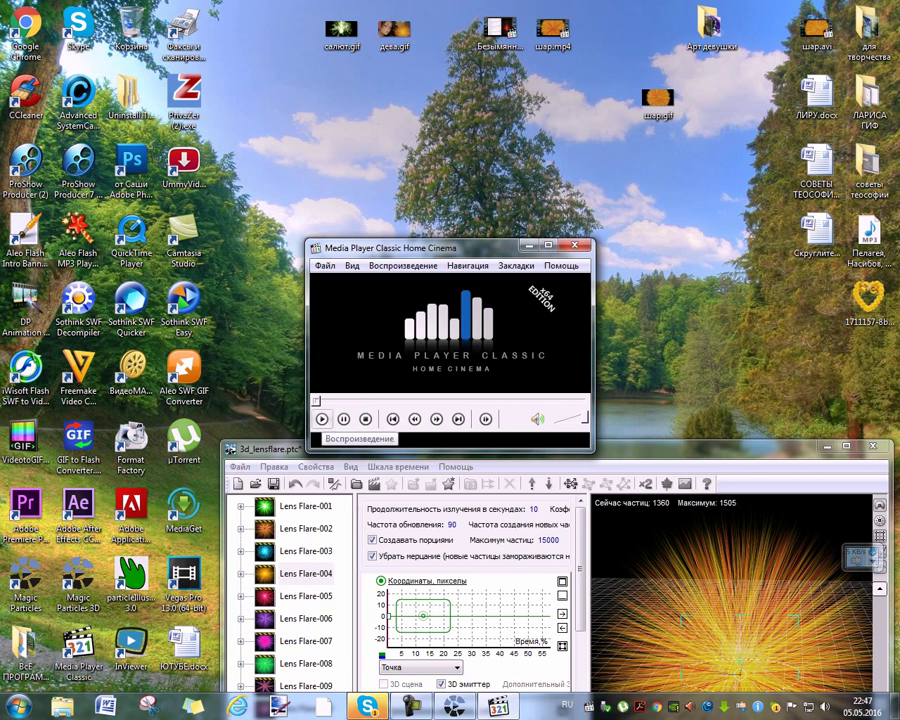
pyautogui.click(322, 419)
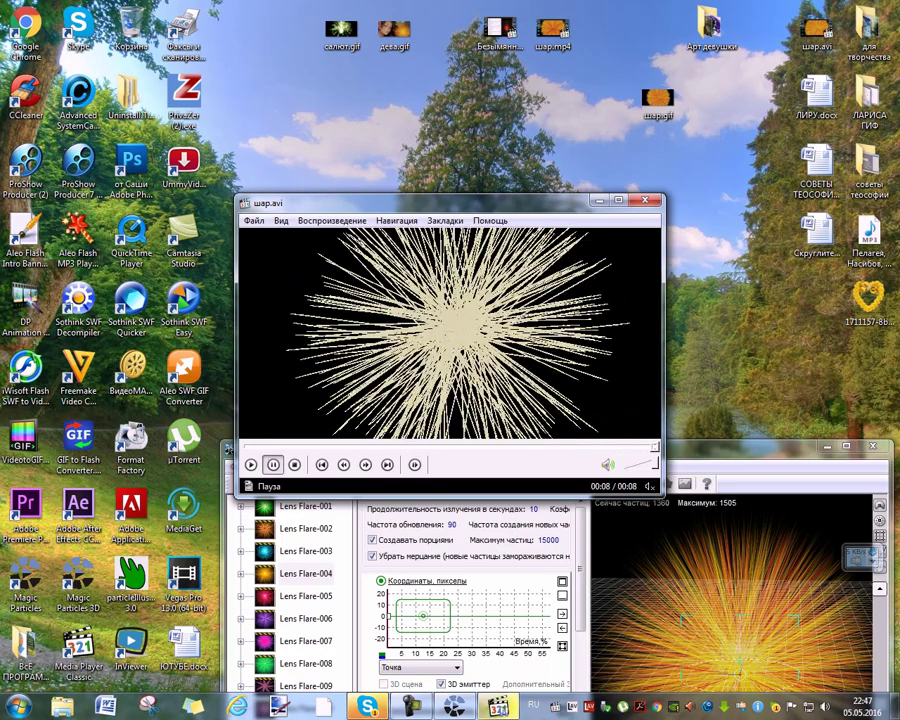
pyautogui.click(645, 200)
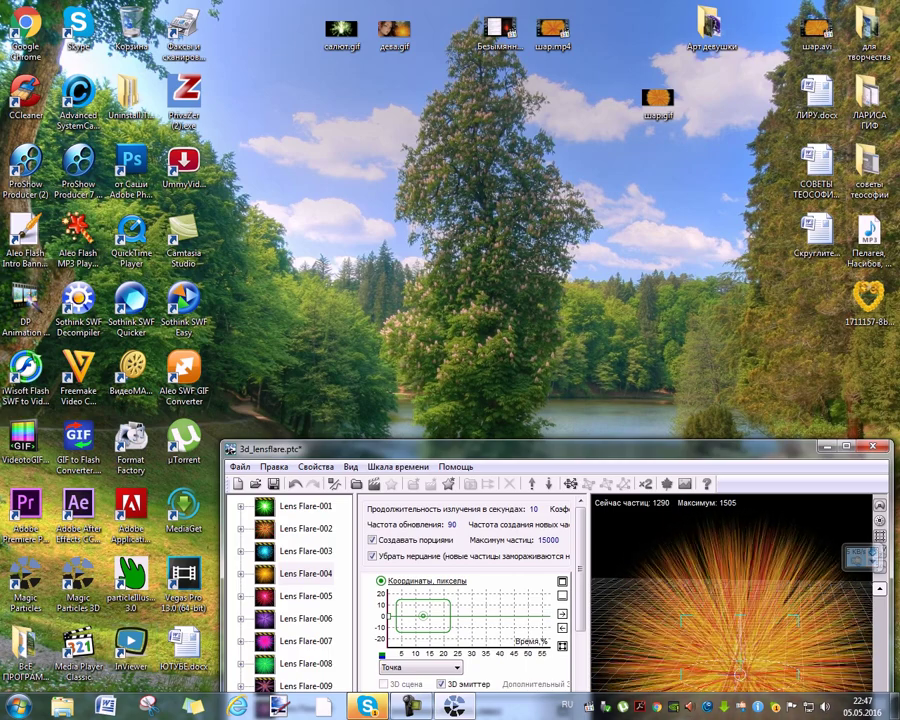
# - Place the шар.gif icon beside the Арт девушки folder and move the 3d_lensflare.ptc window up so it is fully on screen
pyautogui.moveTo(657, 98); pyautogui.dragTo(657, 34)
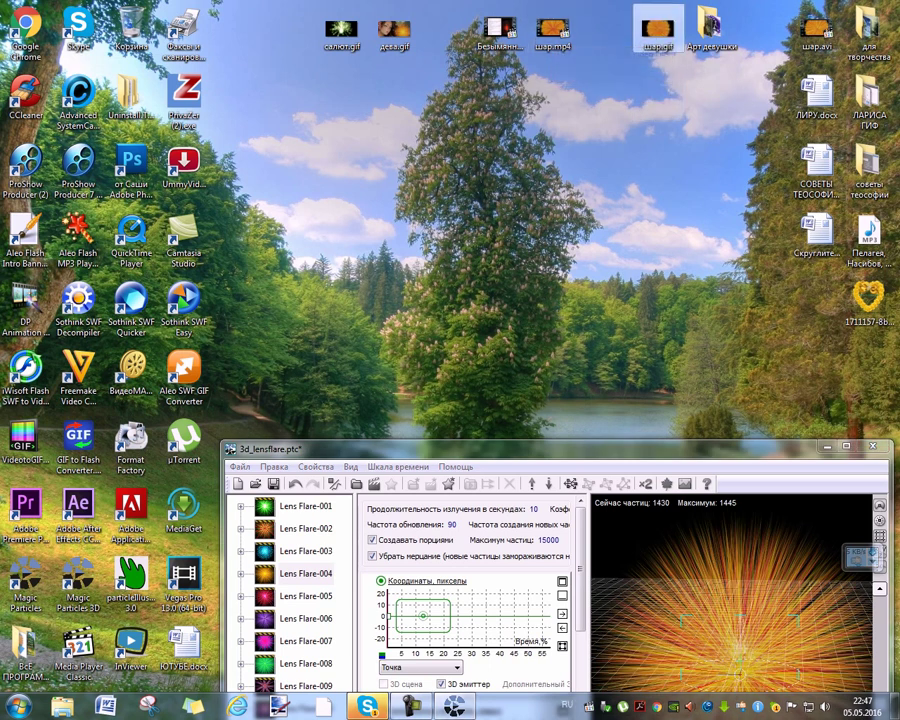
pyautogui.moveTo(600, 449); pyautogui.dragTo(552, 135)
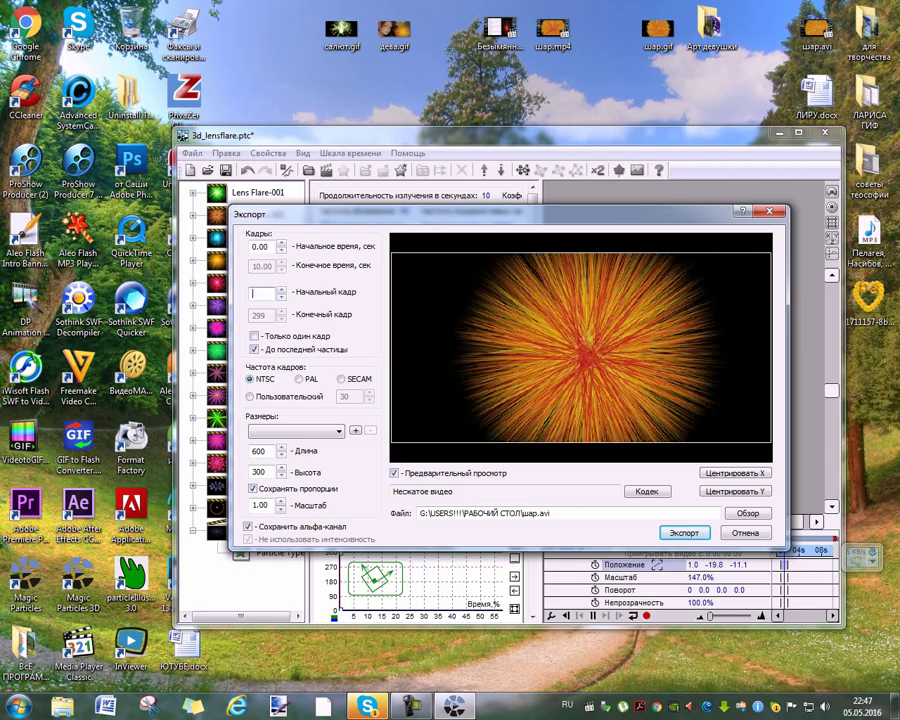
# - Try a start frame of 70 in the export settings, cancel the export, and undo the emitter's position and scale changes
pyautogui.write('70')
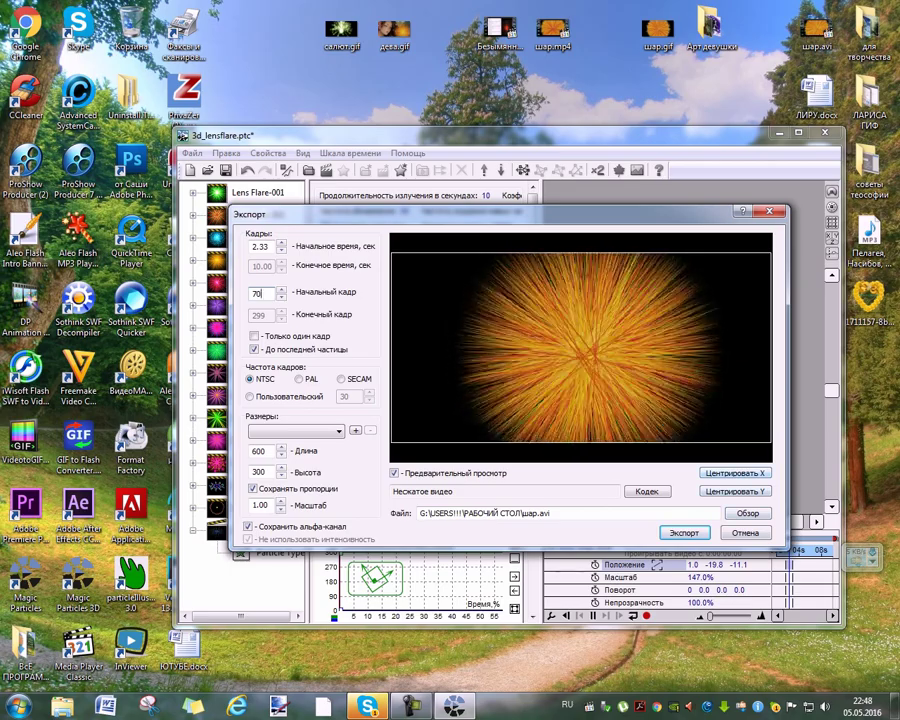
pyautogui.press('Escape')
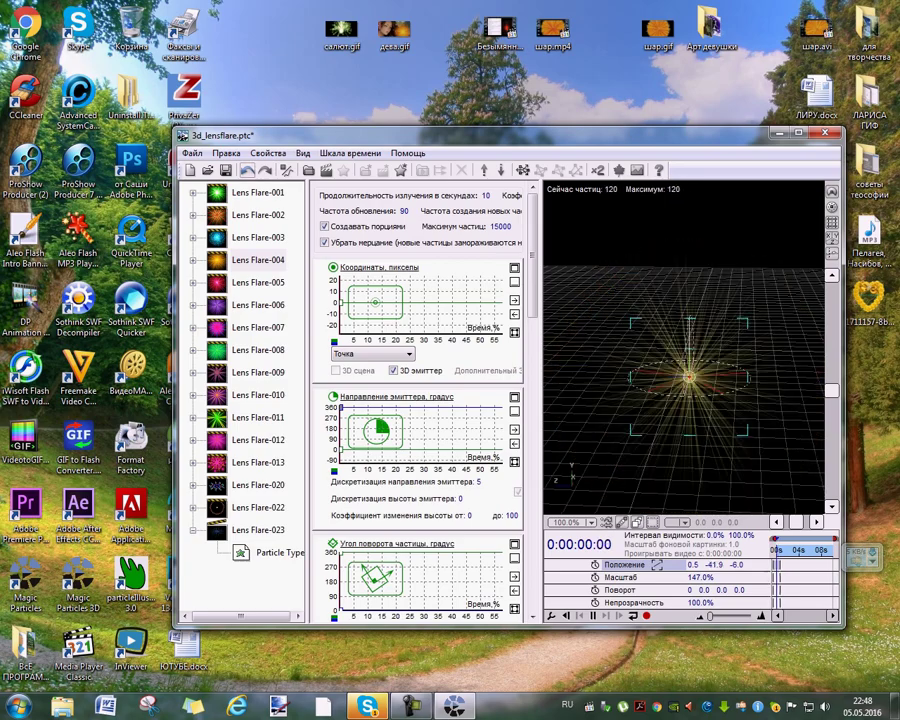
pyautogui.click(247, 170)
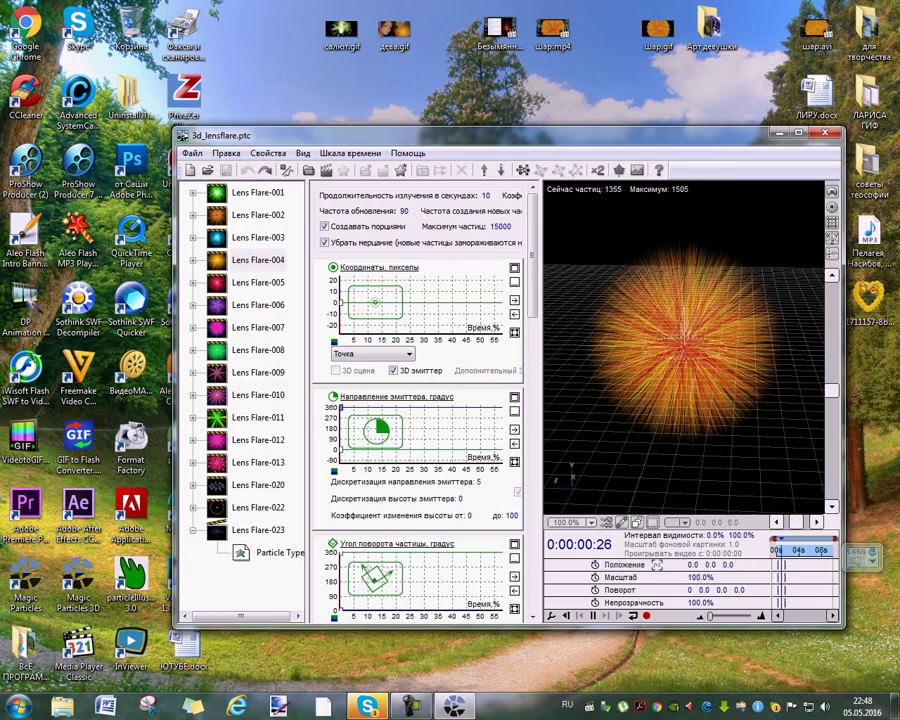
pyautogui.click(208, 170)
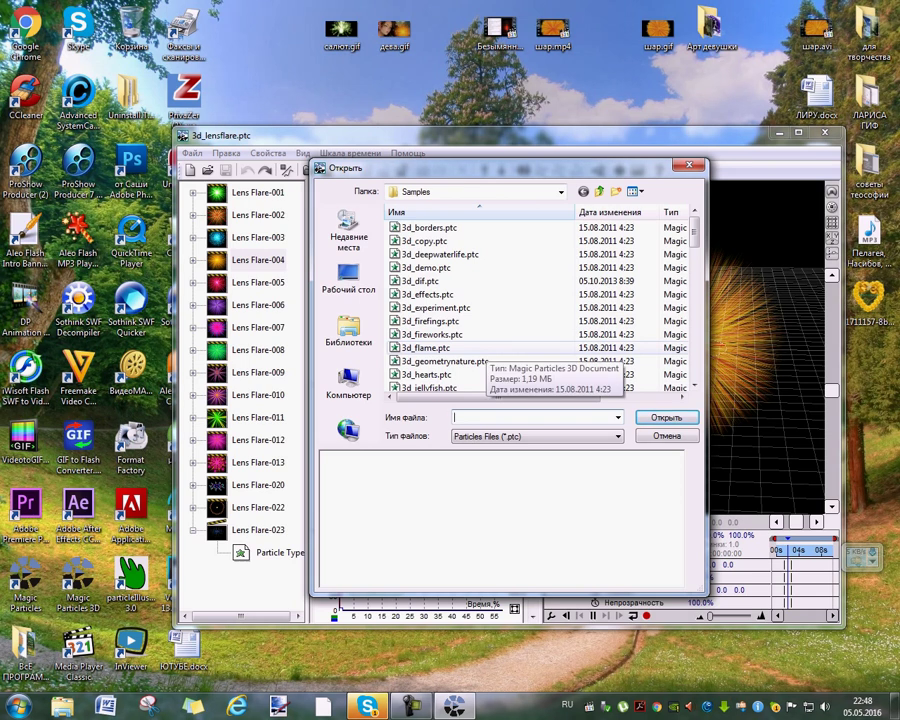
pyautogui.press('Escape')
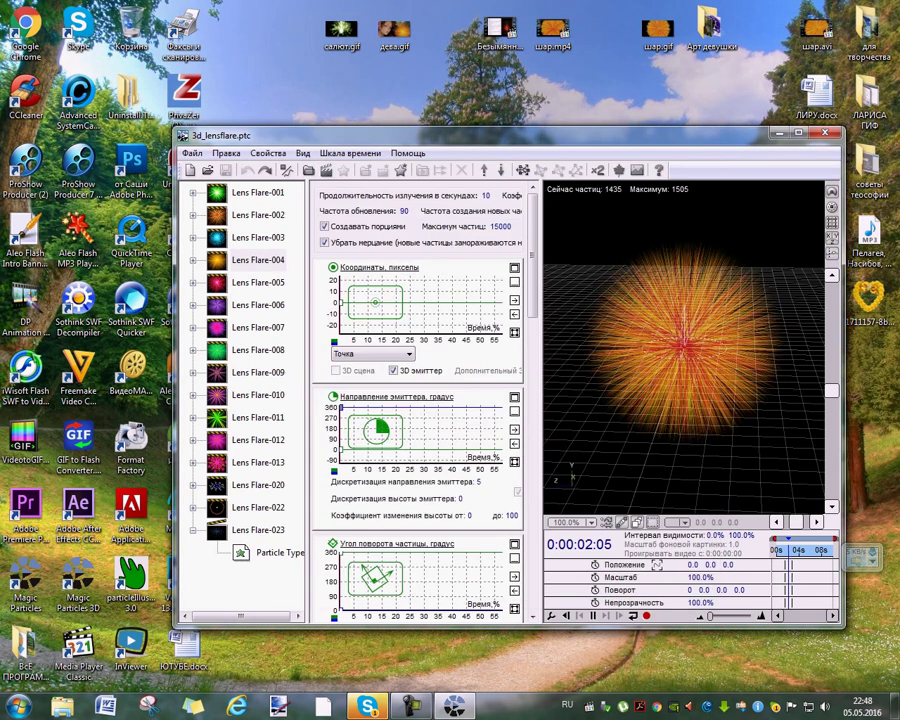
pyautogui.moveTo(500, 135); pyautogui.dragTo(462, 120)
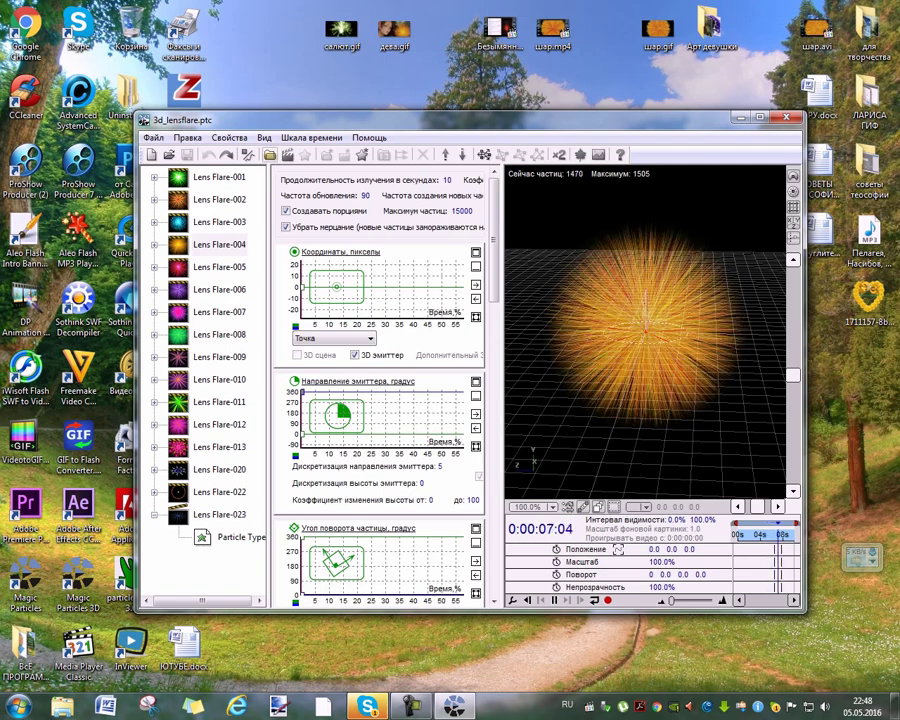
pyautogui.click(264, 137)
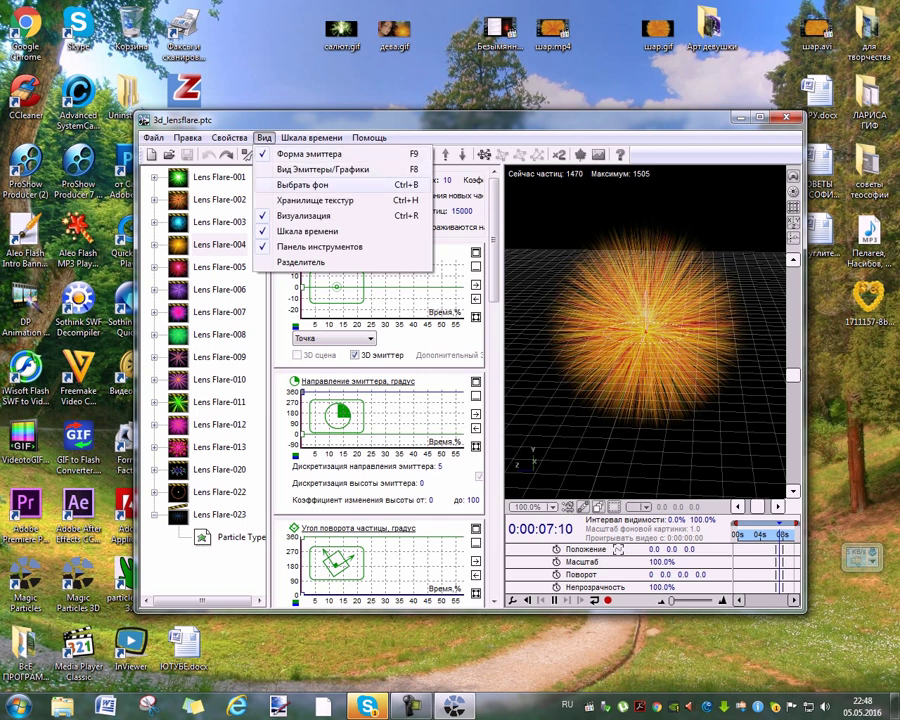
pyautogui.press('Right')
pyautogui.press('Escape')
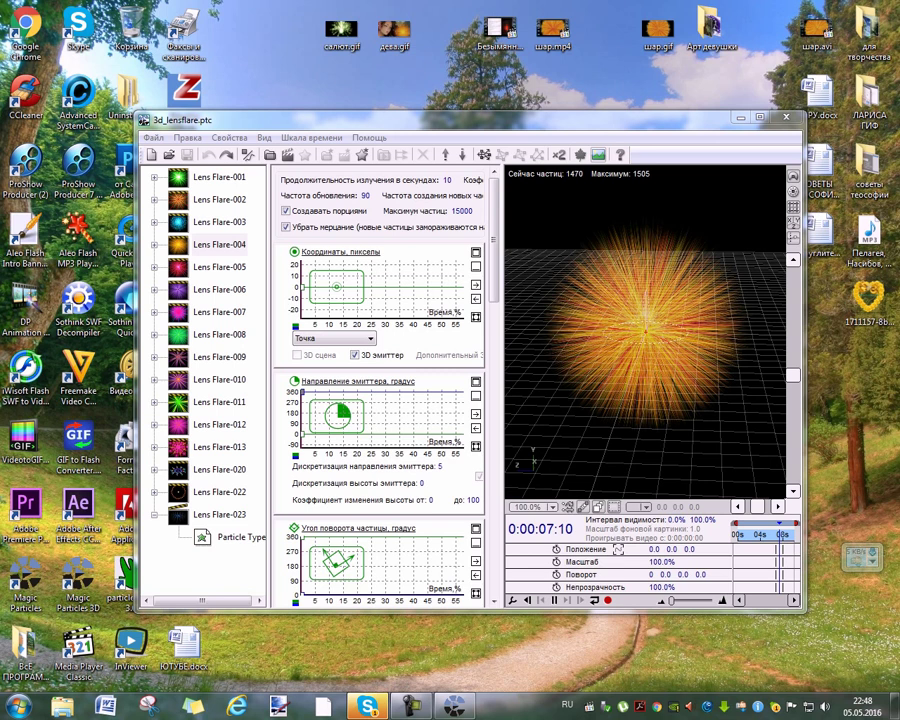
# - Load the picture of the dark-haired woman with flowers from the desktop's Арт девушки folder as the background image
pyautogui.click(598, 155)
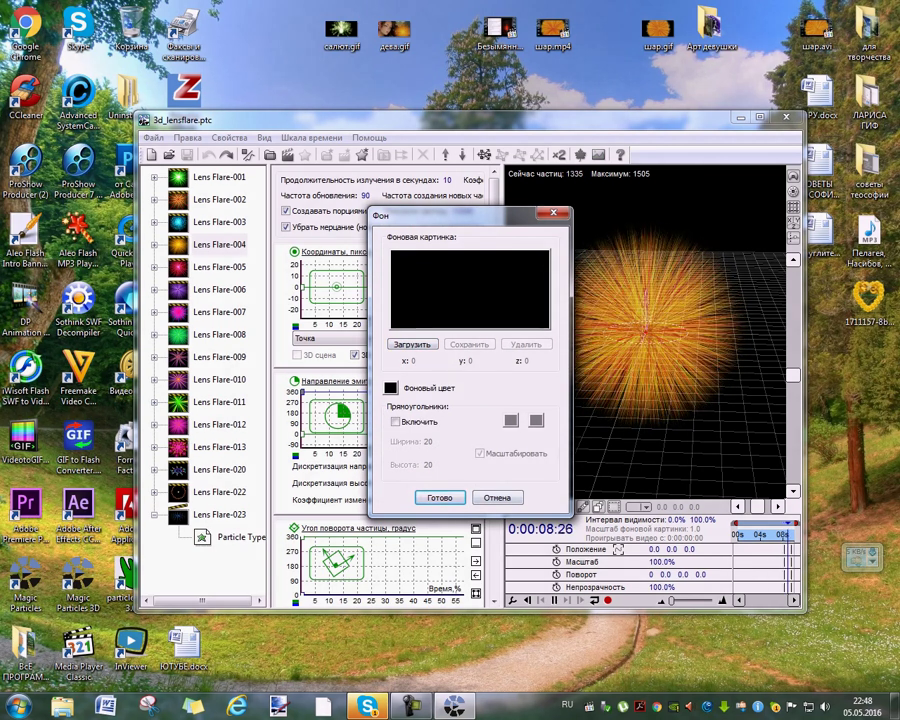
pyautogui.click(412, 344)
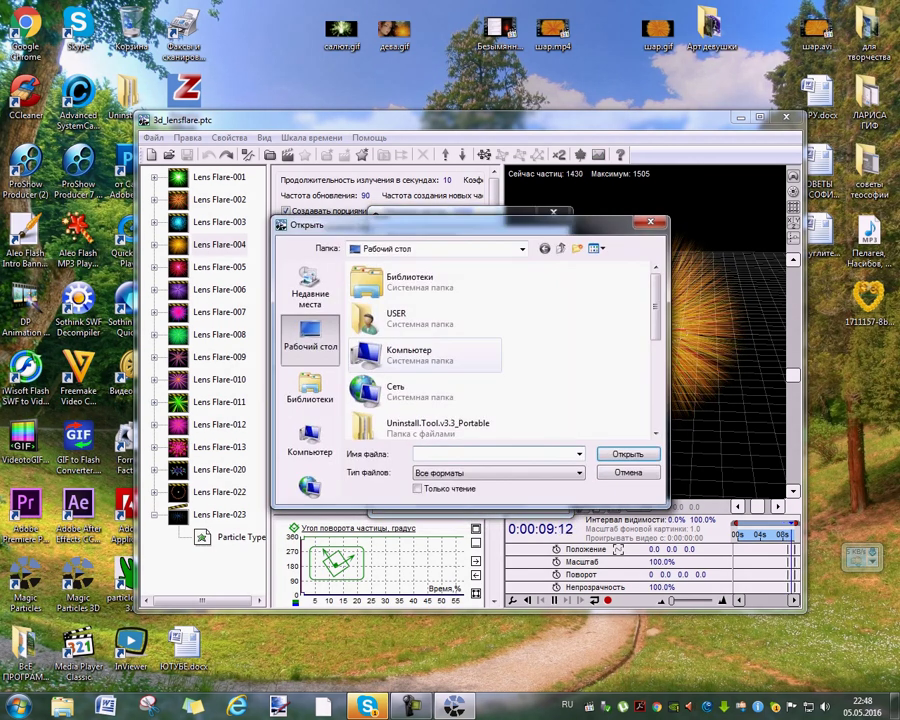
pyautogui.scroll(-10, 500, 350)
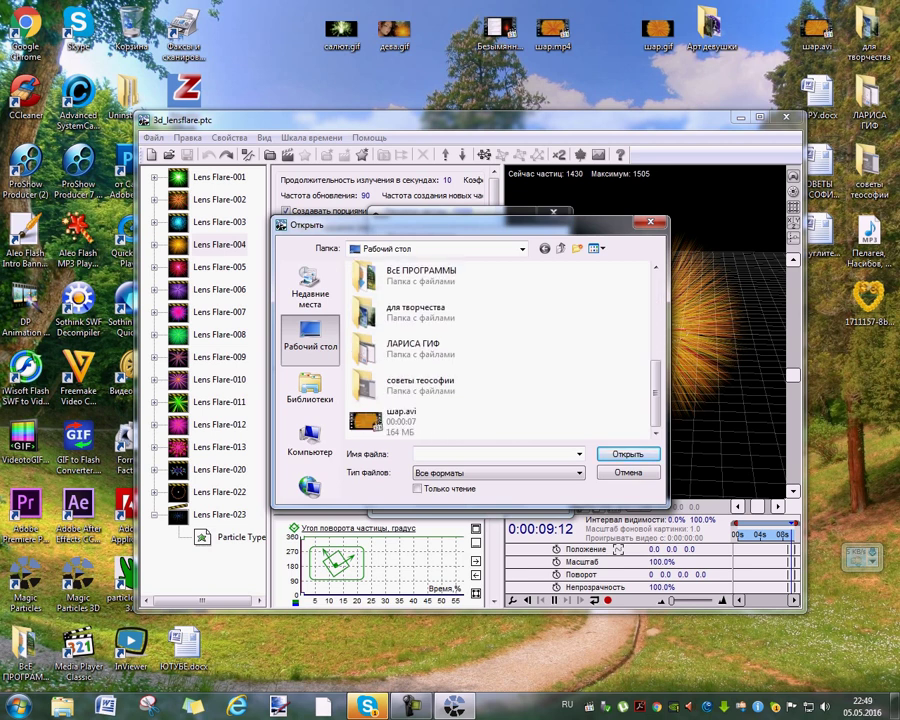
pyautogui.scroll(3, 430, 333)
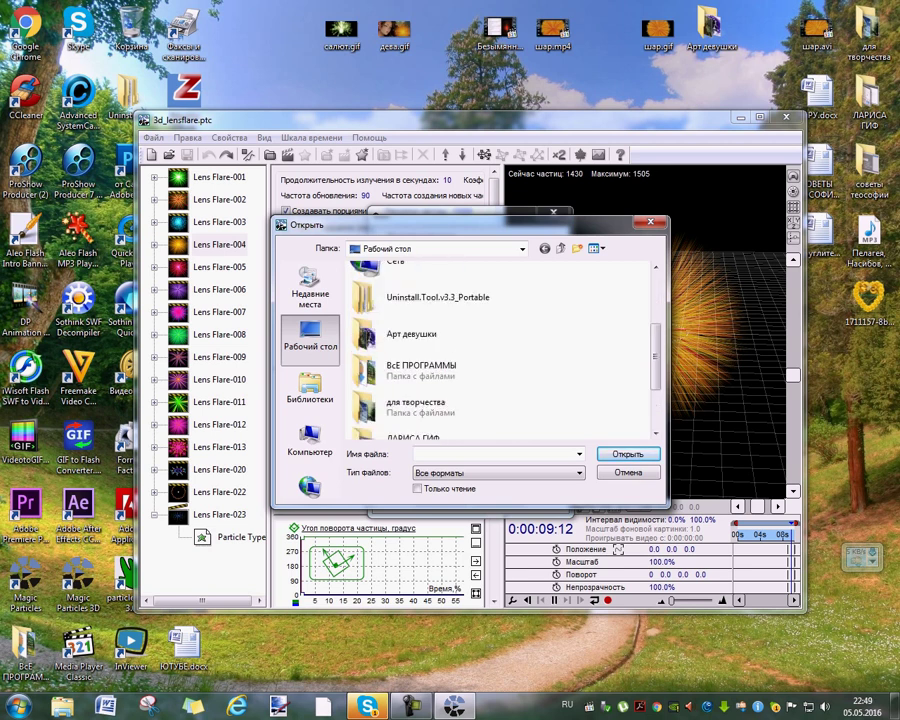
pyautogui.doubleClick(425, 333)
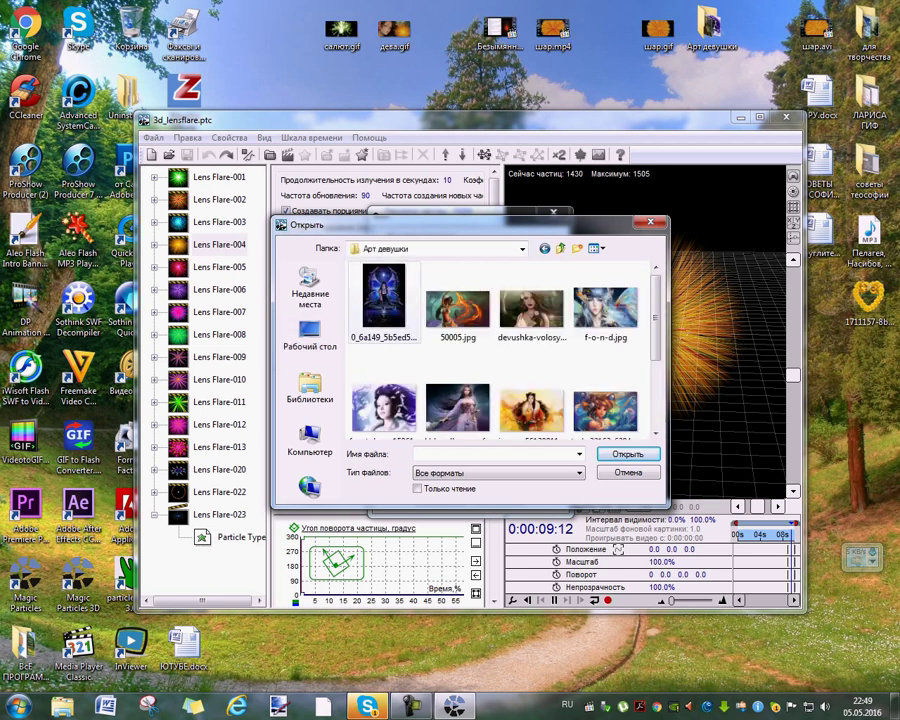
pyautogui.scroll(-1, 460, 400)
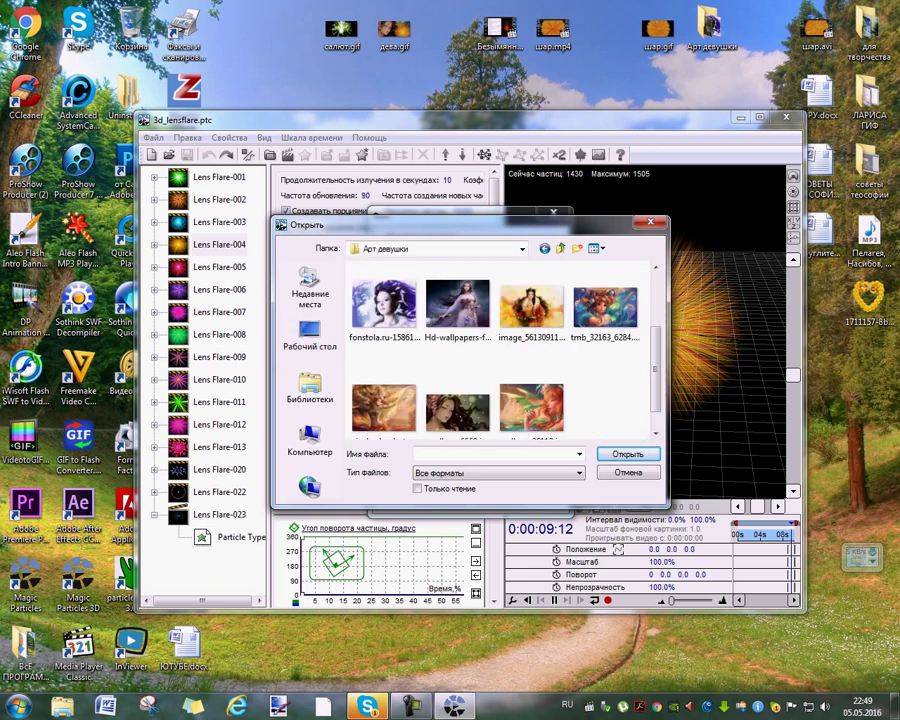
pyautogui.scroll(-1, 460, 380)
pyautogui.click(458, 380)
pyautogui.click(627, 454)
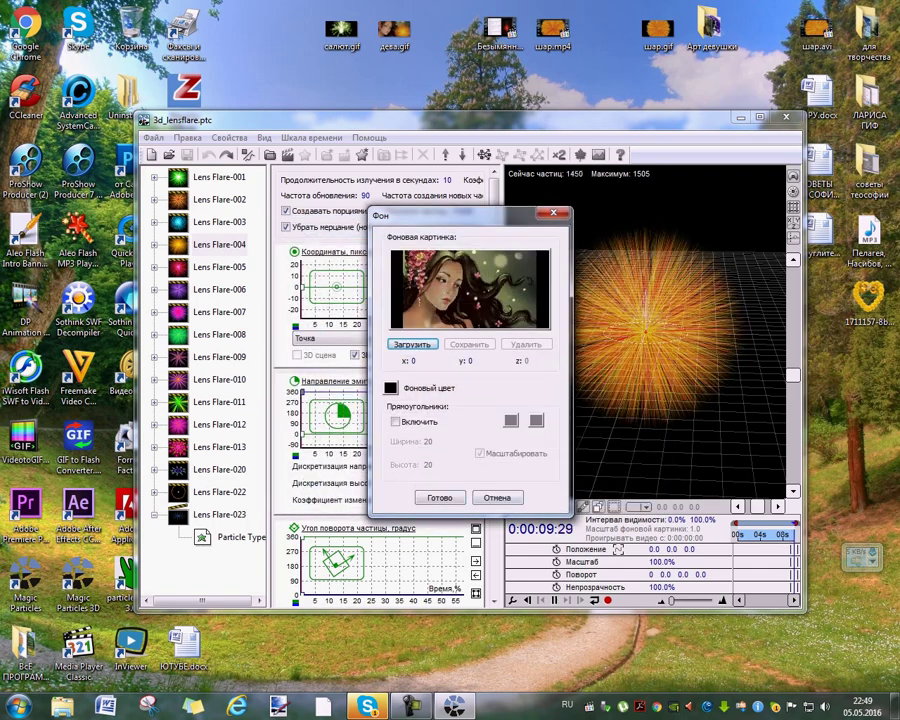
pyautogui.click(440, 497)
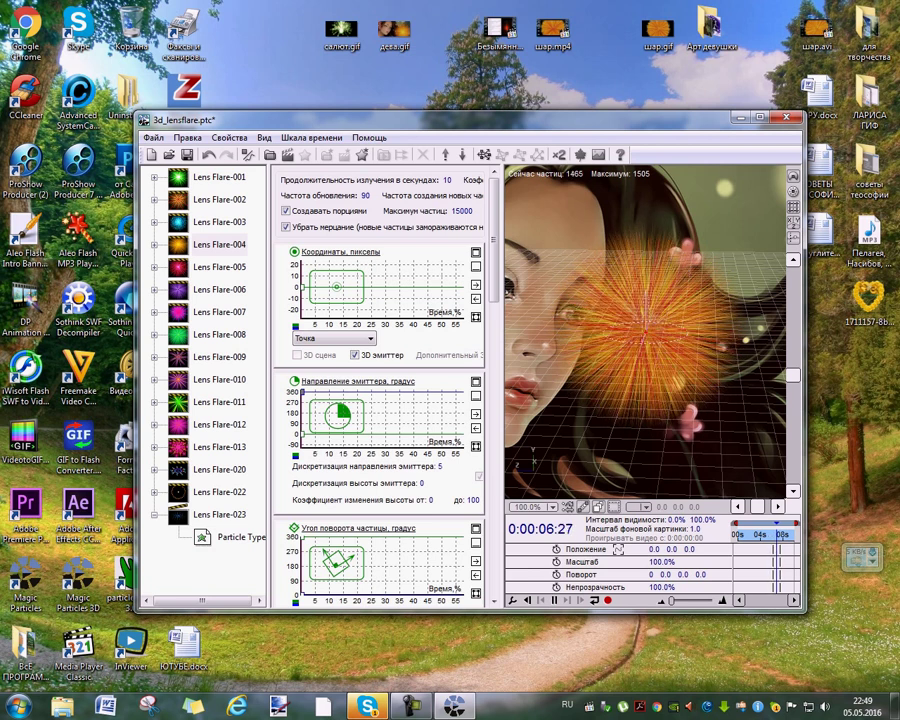
# - Pause and resume the animation, scale the preview to 38.8% to fit the background picture, and widen the preview area
pyautogui.click(555, 600)
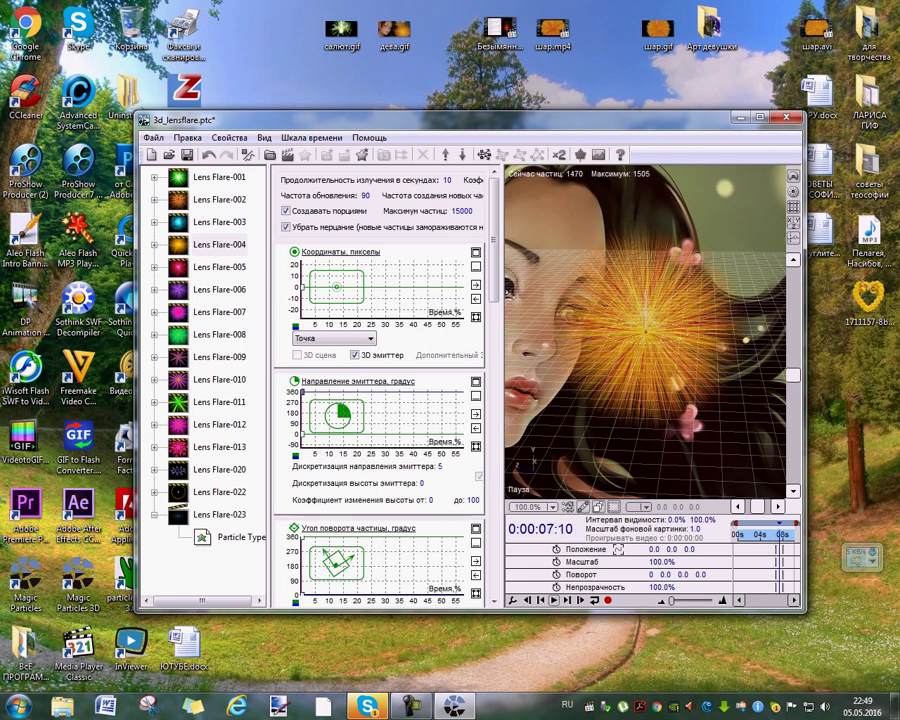
pyautogui.click(555, 600)
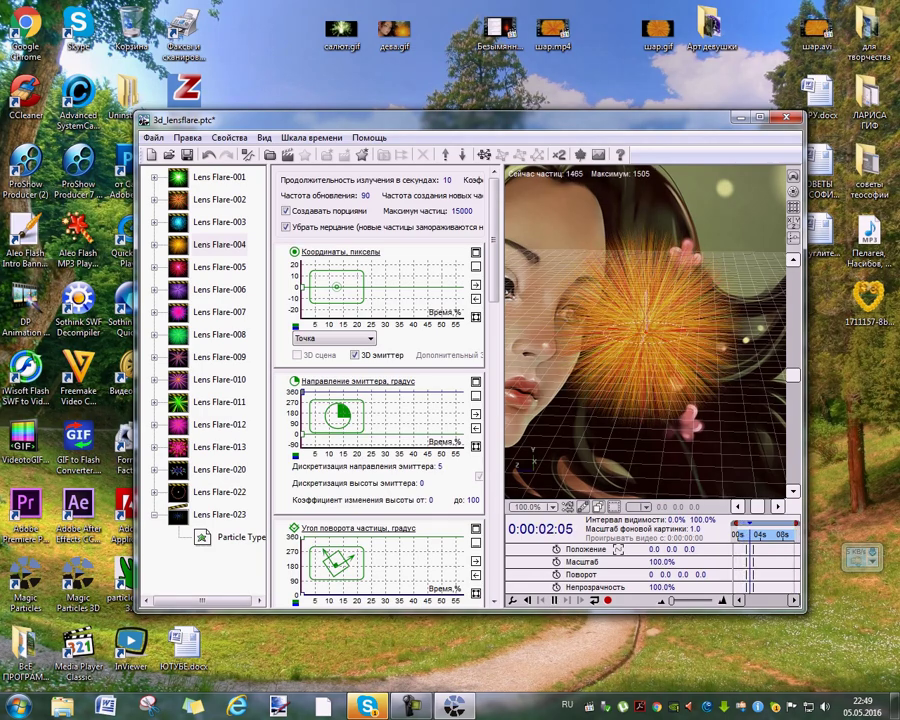
pyautogui.scroll(-2, 645, 331)
pyautogui.scroll(-12, 645, 331)
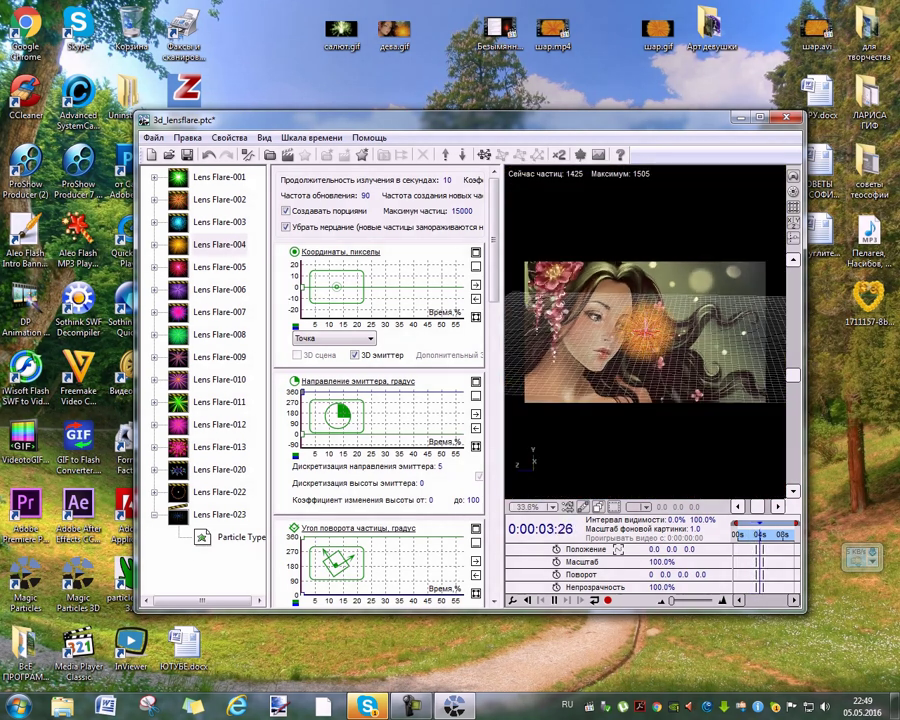
pyautogui.scroll(1, 645, 330)
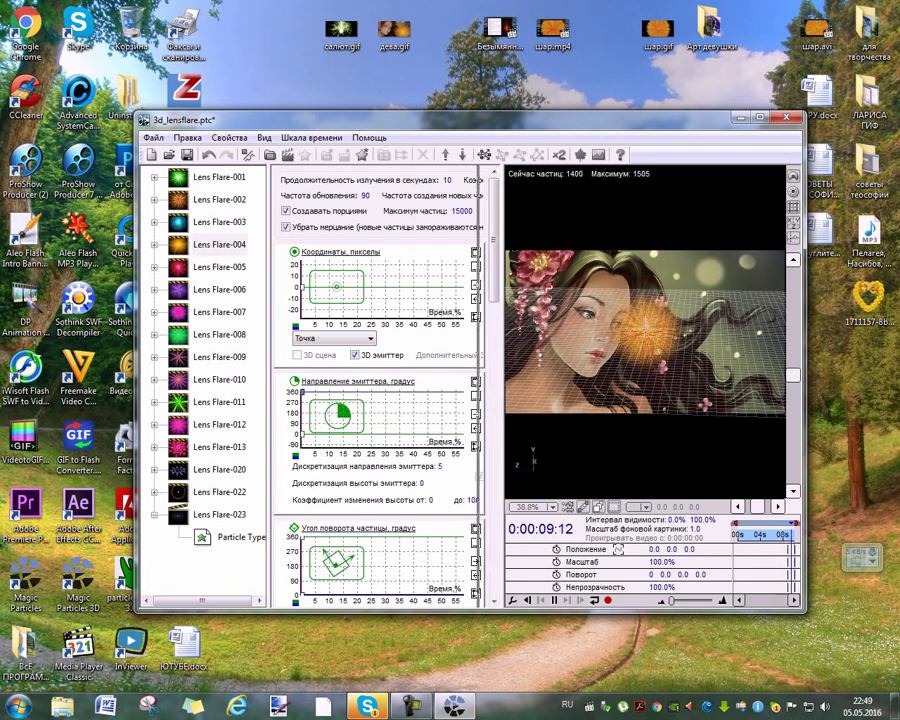
pyautogui.moveTo(479, 476); pyautogui.dragTo(476, 476)
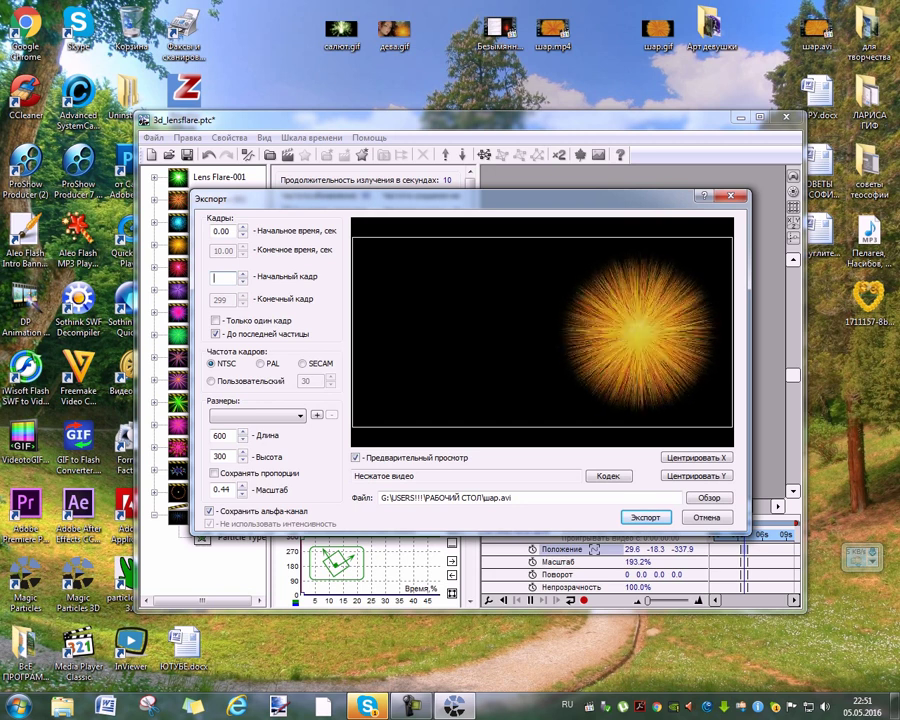
pyautogui.write('1')
pyautogui.write('70')
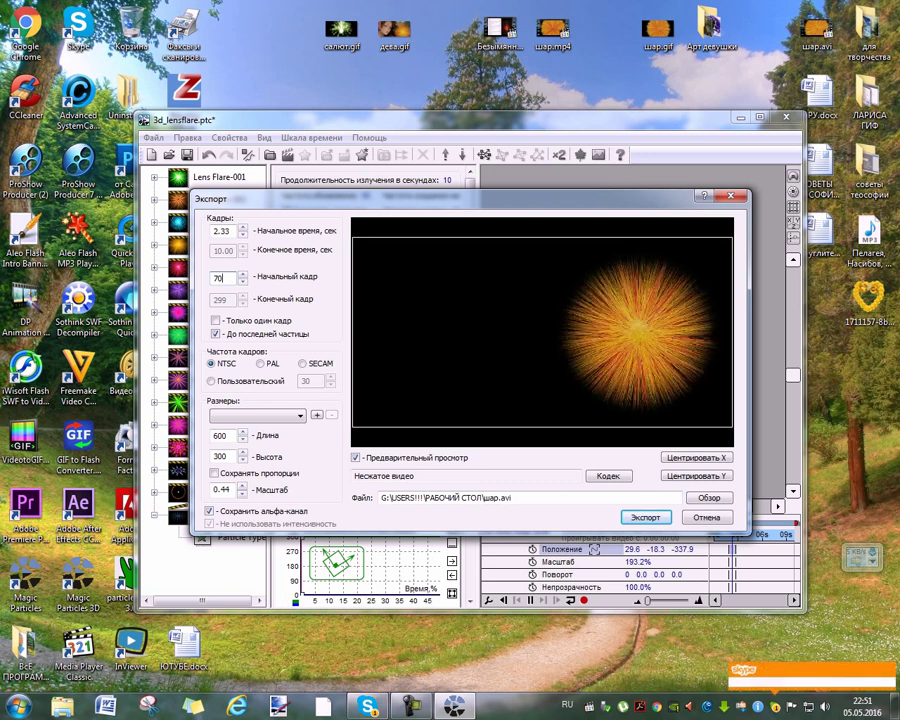
pyautogui.click(214, 473)
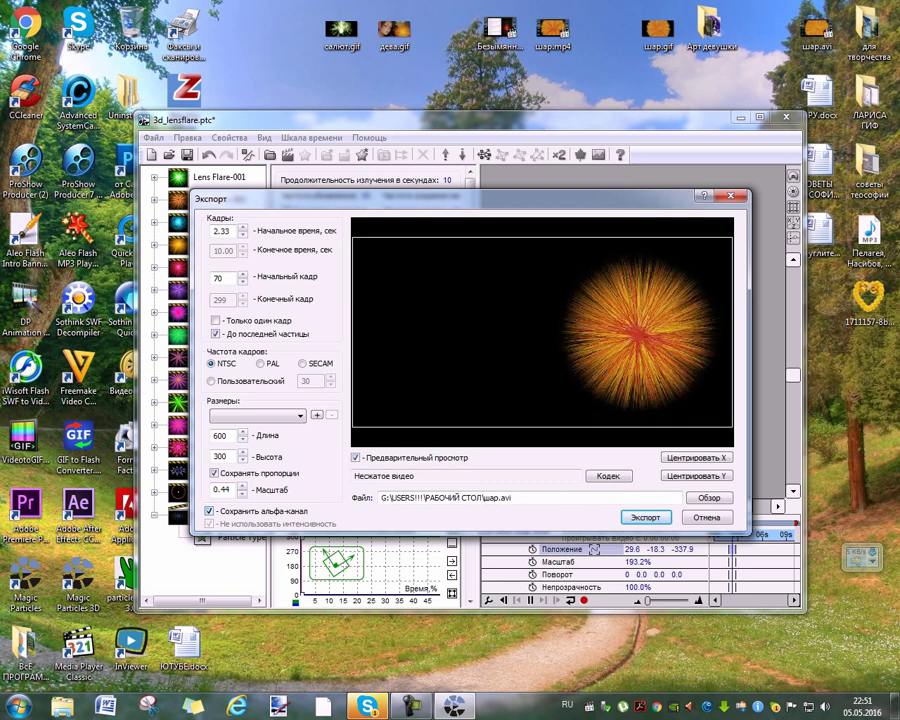
pyautogui.click(209, 511)
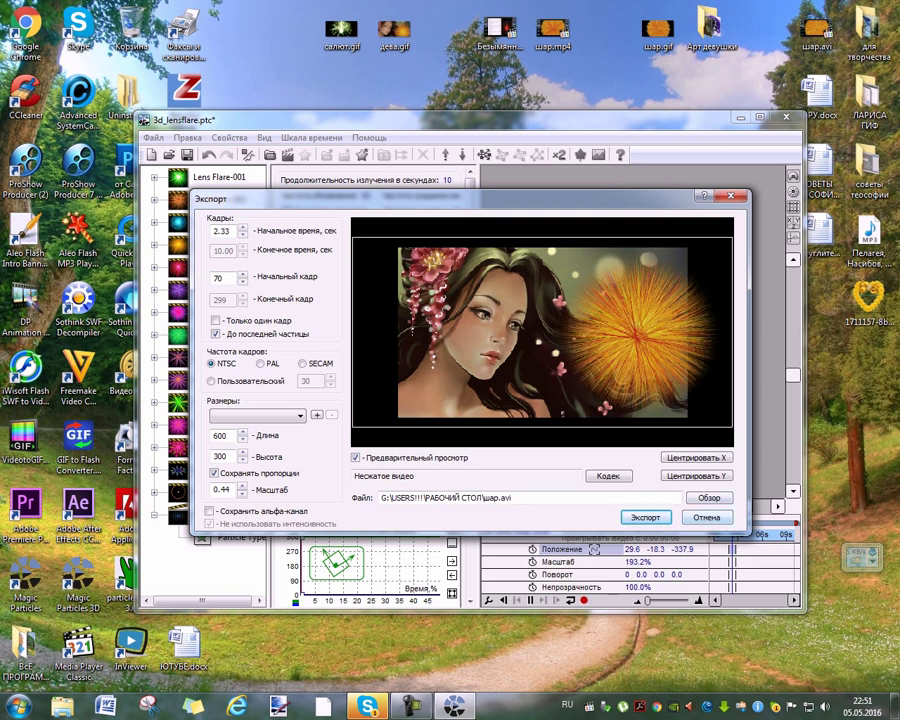
pyautogui.click(707, 517)
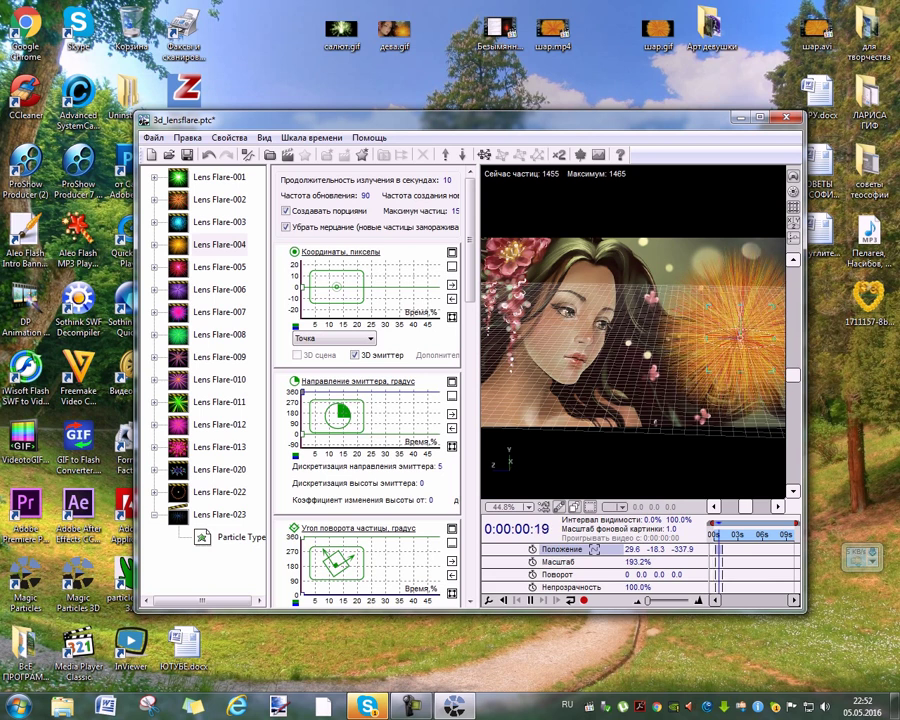
# - Set the preview scale to 59.5% so the background fills the frame, open the video export settings, and disable alpha channel saving
pyautogui.scroll(1, 735, 334)
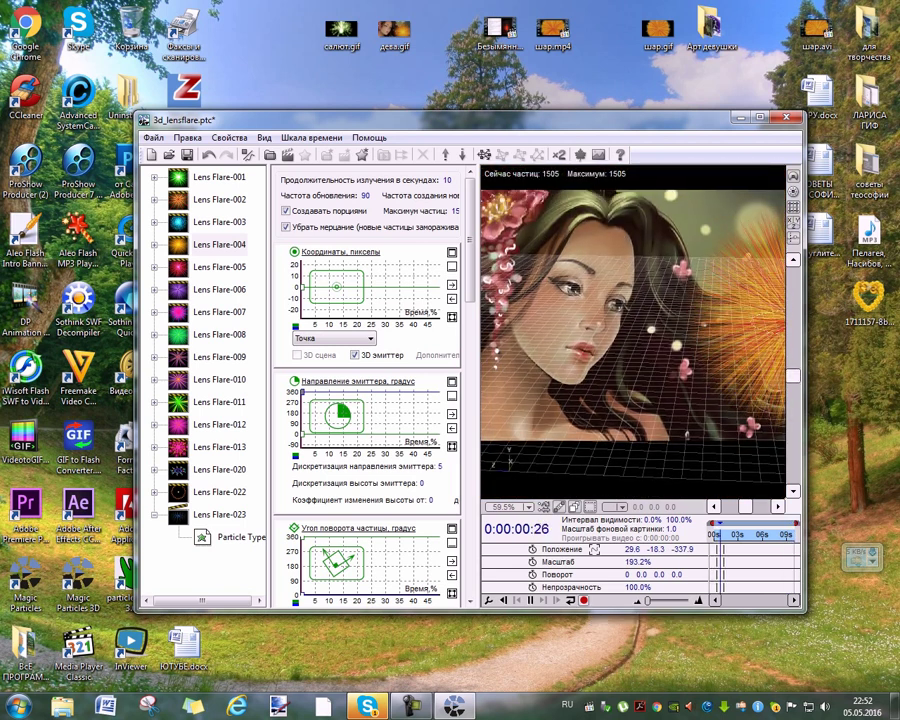
pyautogui.click(584, 600)
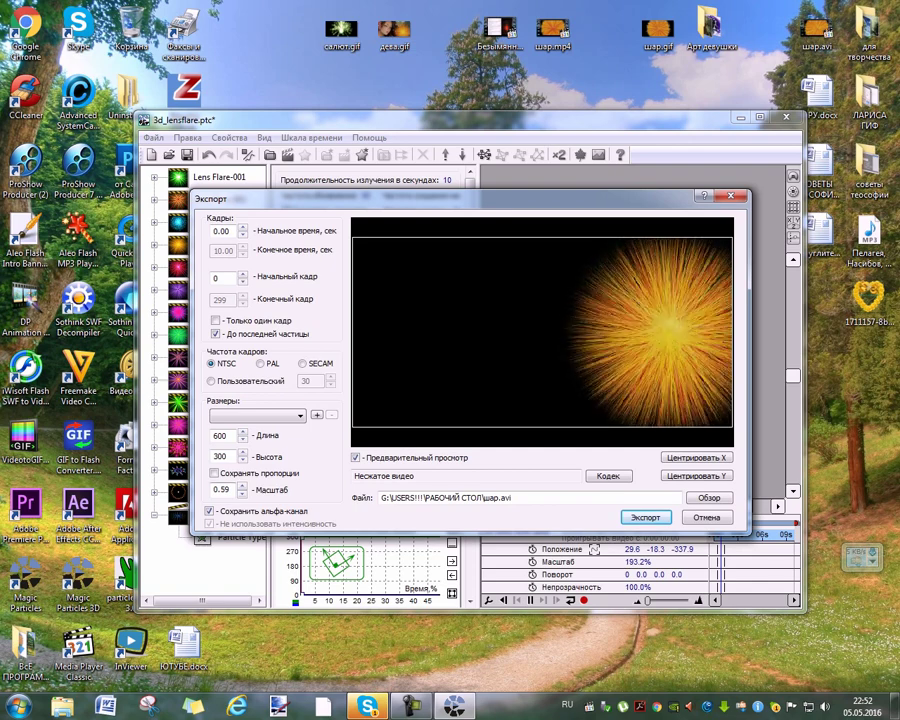
pyautogui.click(209, 511)
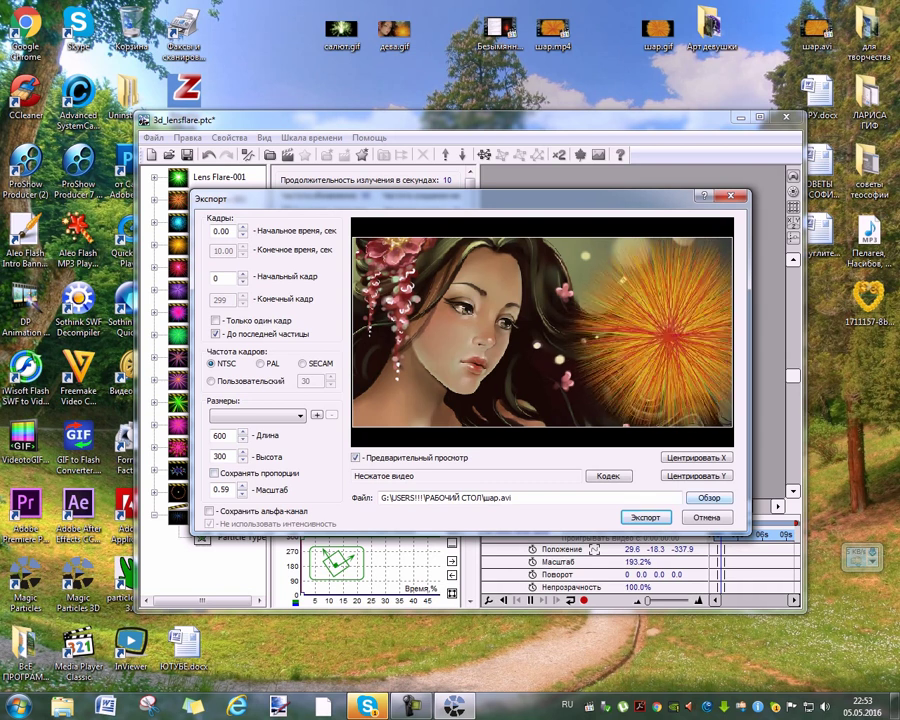
# - Export the animation with its background to the desktop as солнышко.avi in Audio-Video Interleaved format, and close the export settings
pyautogui.click(708, 497)
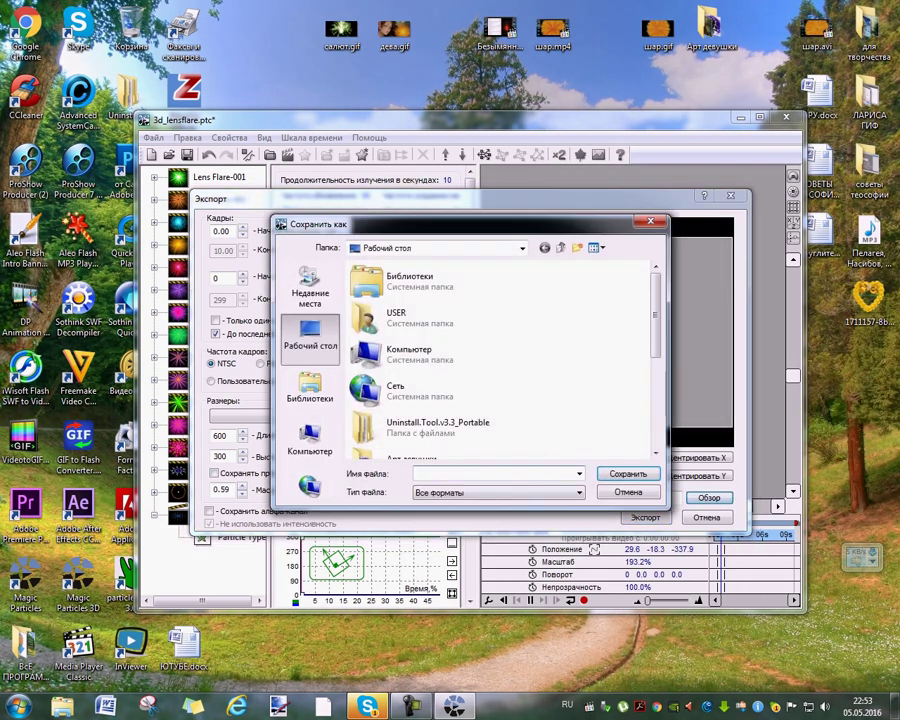
pyautogui.write('солнышко')
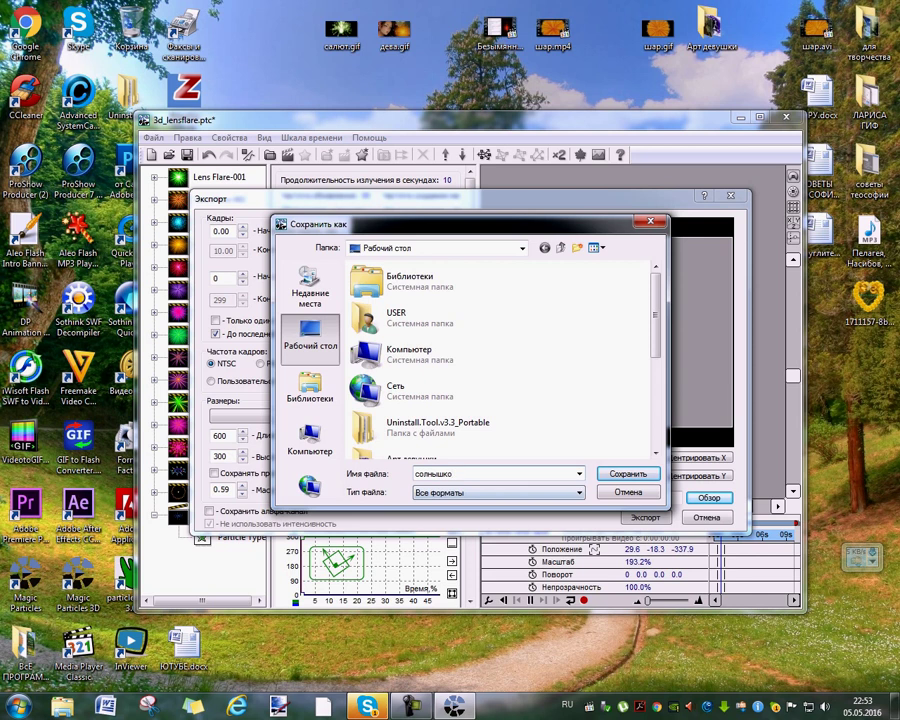
pyautogui.click(540, 492)
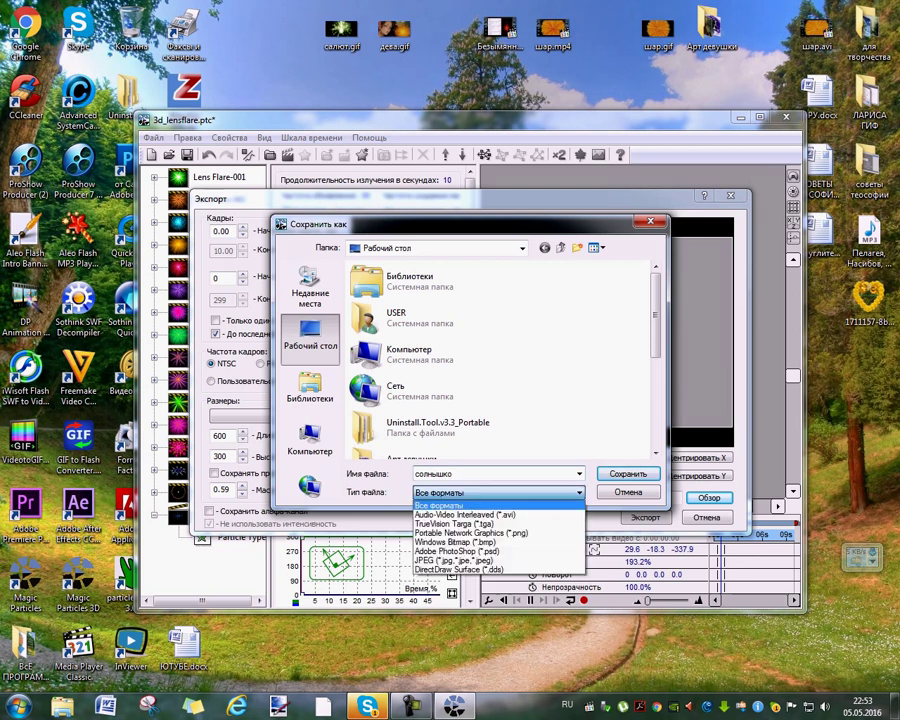
pyautogui.click(467, 514)
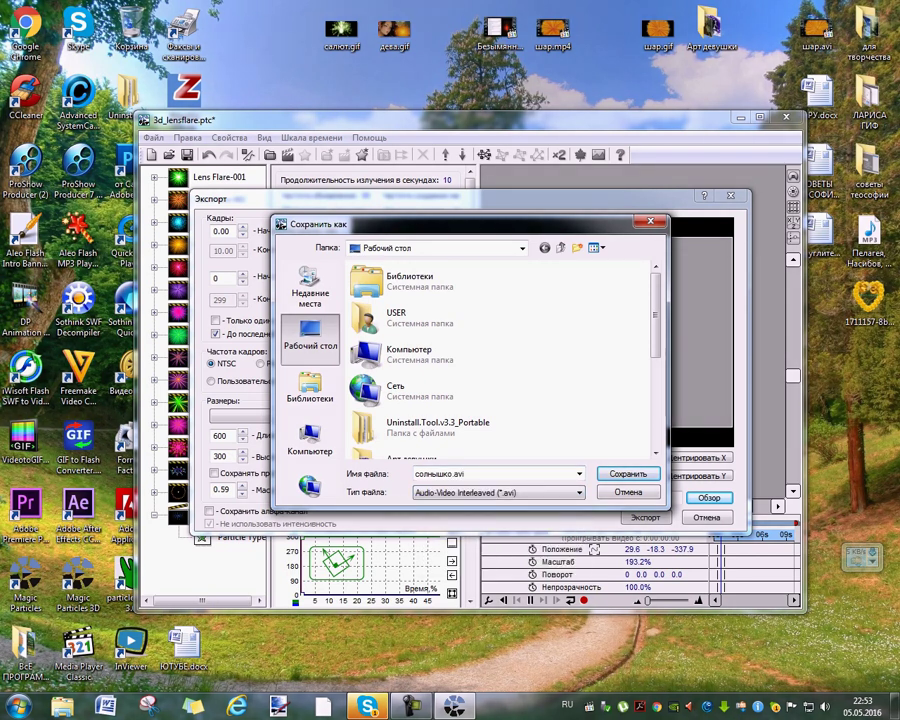
pyautogui.press('Return')
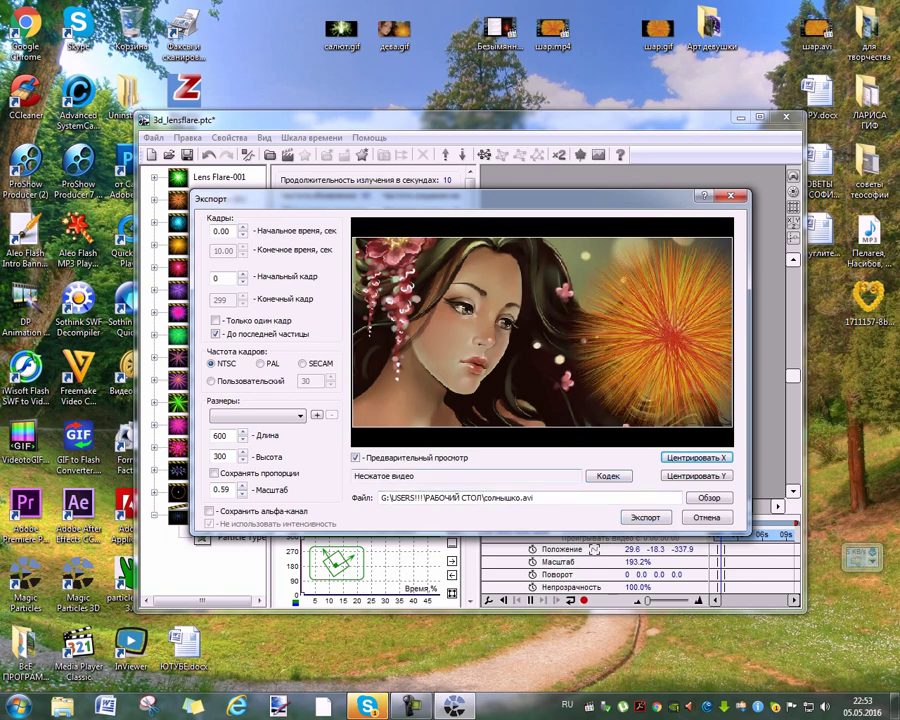
pyautogui.click(645, 517)
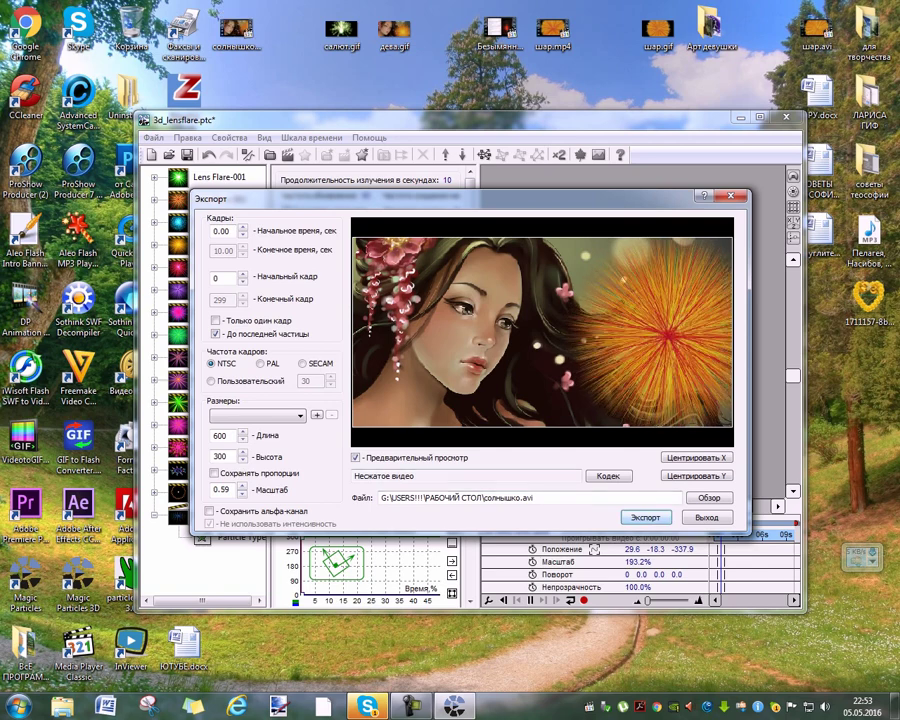
pyautogui.click(730, 196)
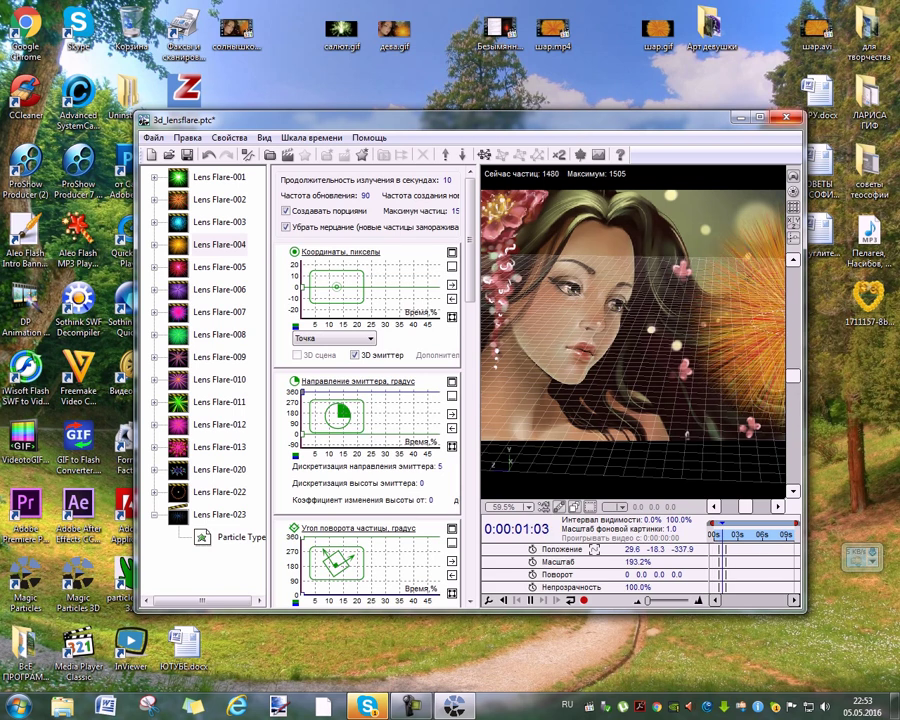
# - Keep the project open, uncover the exported солнышко.avi on the desktop, and play it to check the result
pyautogui.click(785, 117)
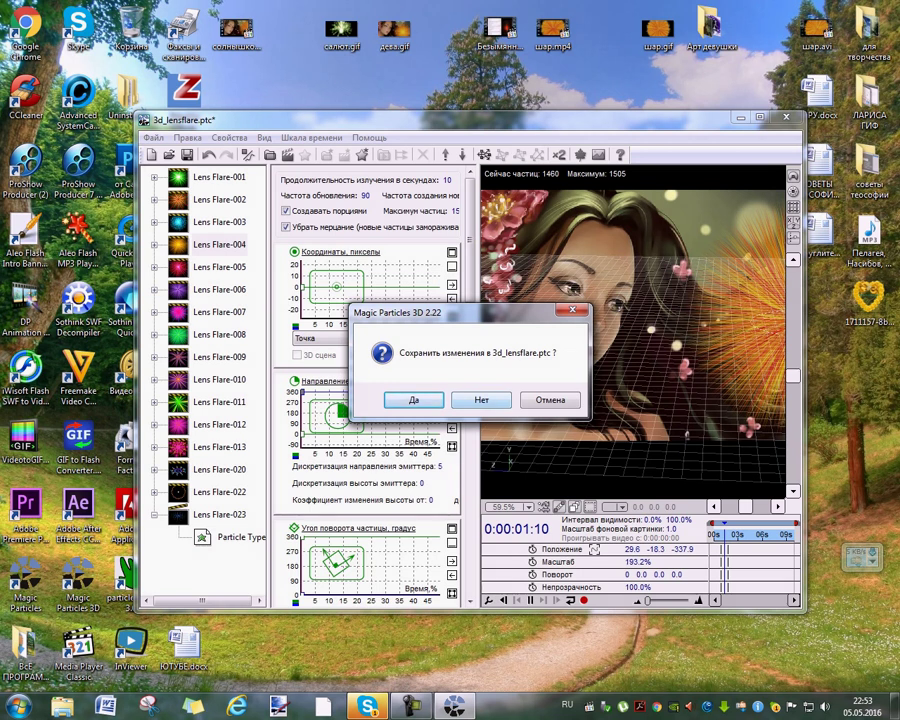
pyautogui.click(550, 399)
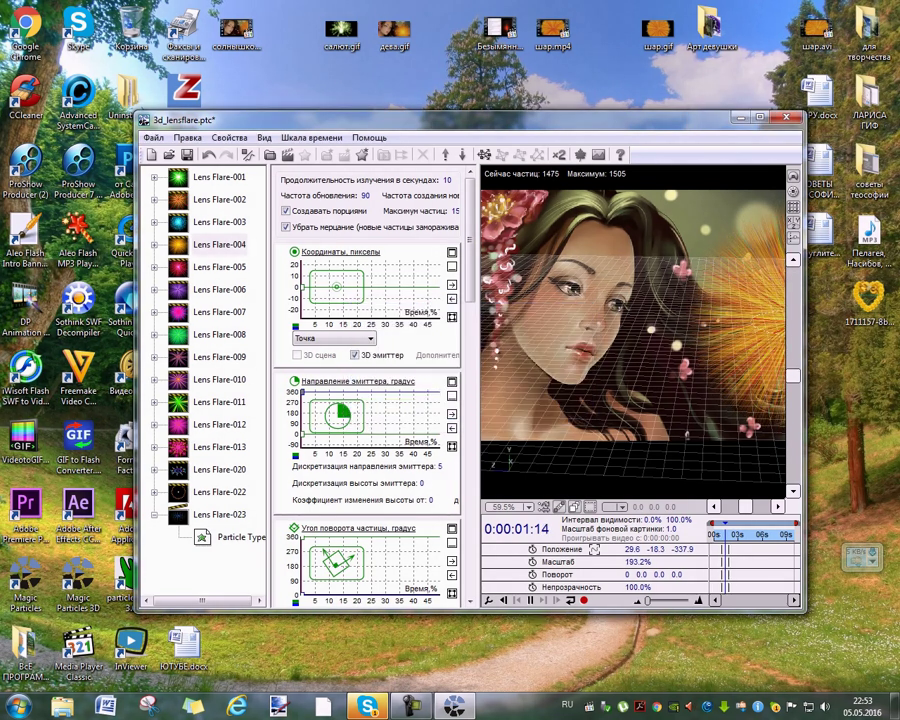
pyautogui.moveTo(470, 119); pyautogui.dragTo(469, 211)
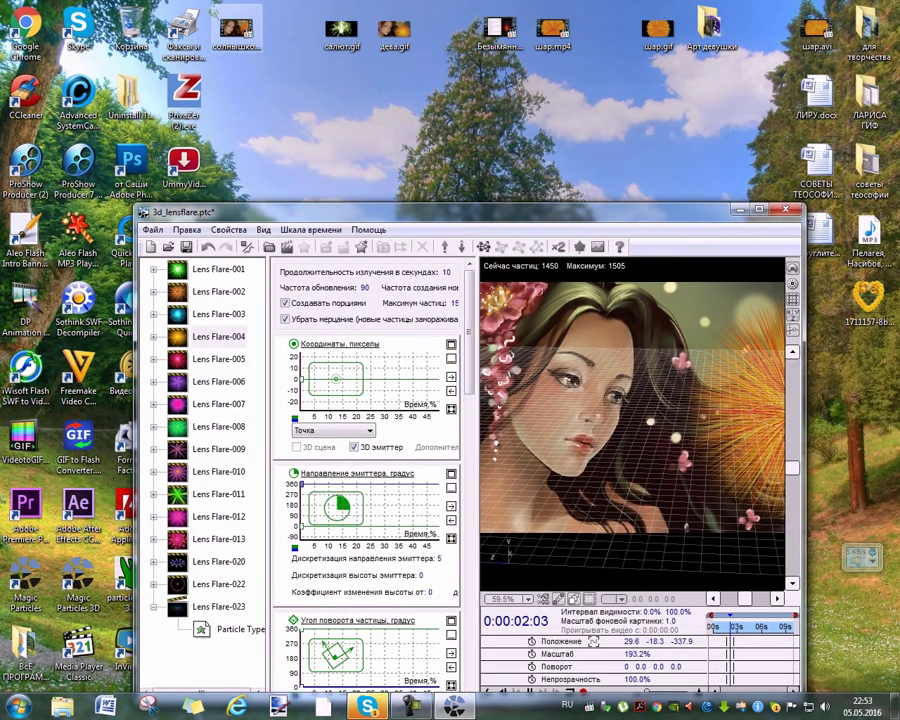
pyautogui.moveTo(236, 30); pyautogui.dragTo(553, 168)
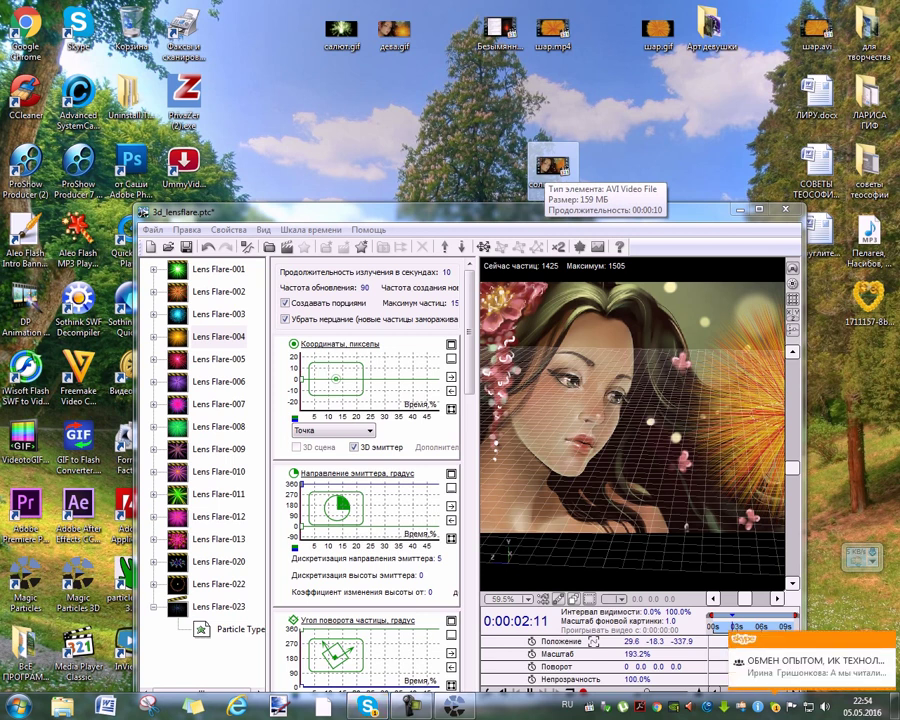
pyautogui.doubleClick(550, 165)
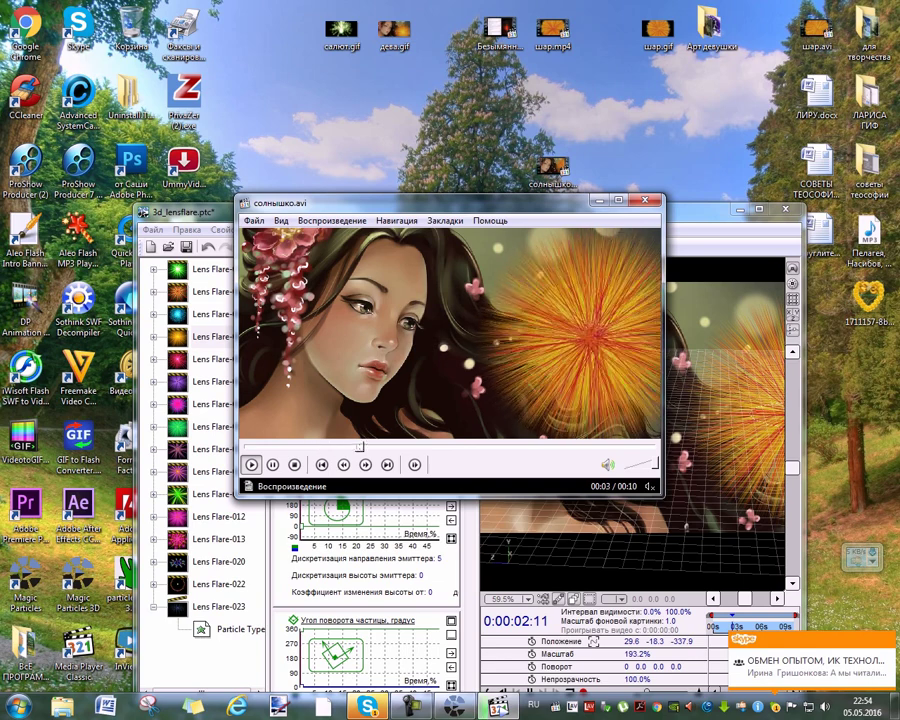
pyautogui.click(644, 200)
# - Place солнышко.avi below дева.gif on the desktop and move the Magic Particles window clear of the program shortcuts
pyautogui.moveTo(540, 211); pyautogui.dragTo(588, 211)
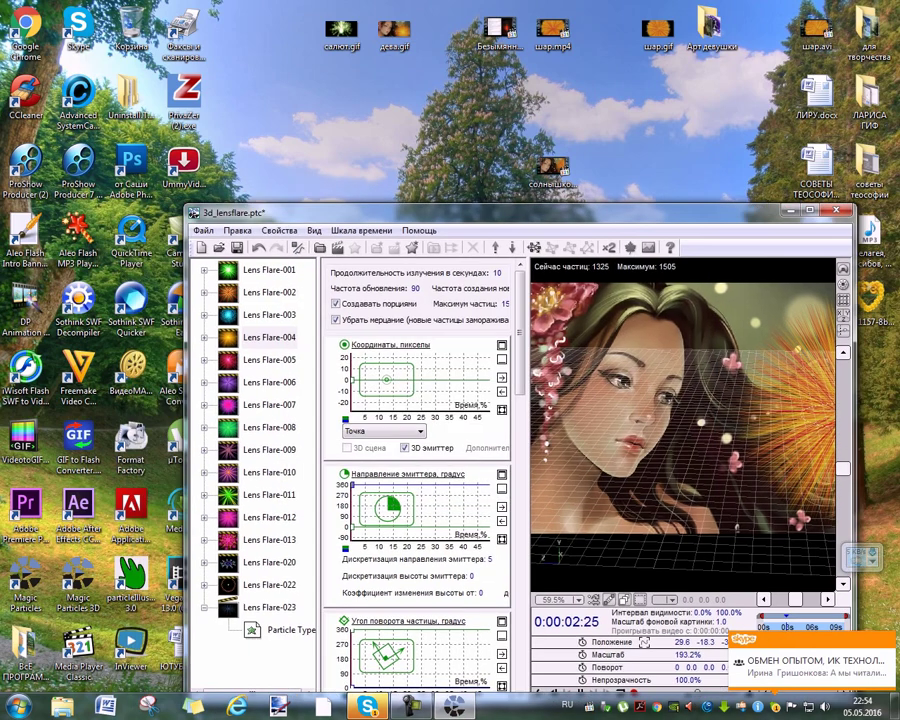
pyautogui.moveTo(553, 166); pyautogui.dragTo(396, 100)
pyautogui.moveTo(280, 212); pyautogui.dragTo(395, 187)
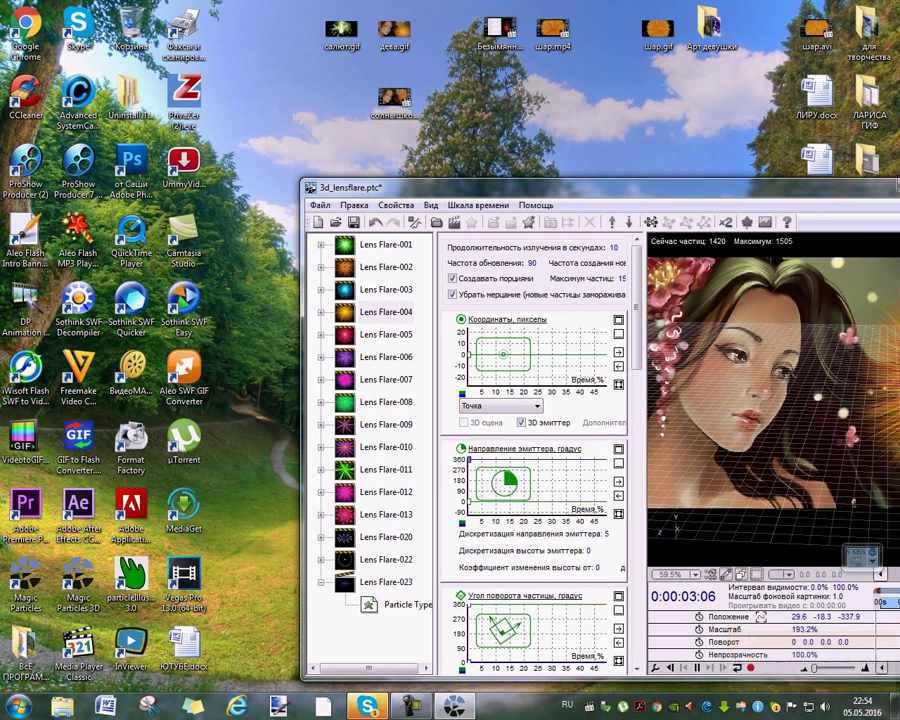
# - Switch to Format Factory and convert солнышко.avi from the desktop to MP4
pyautogui.doubleClick(131, 440)
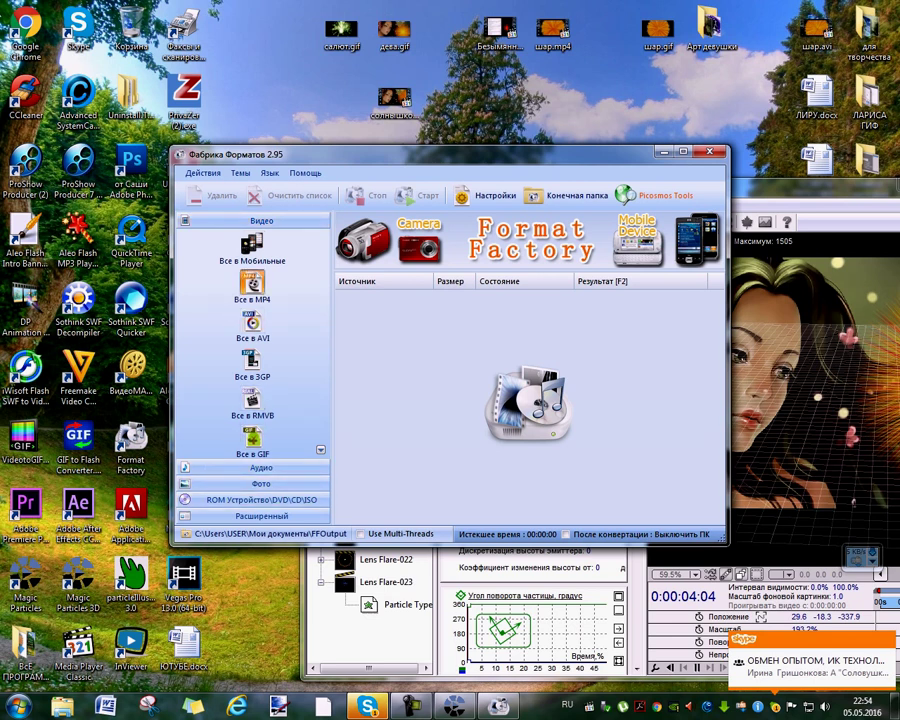
pyautogui.click(253, 288)
pyautogui.click(634, 234)
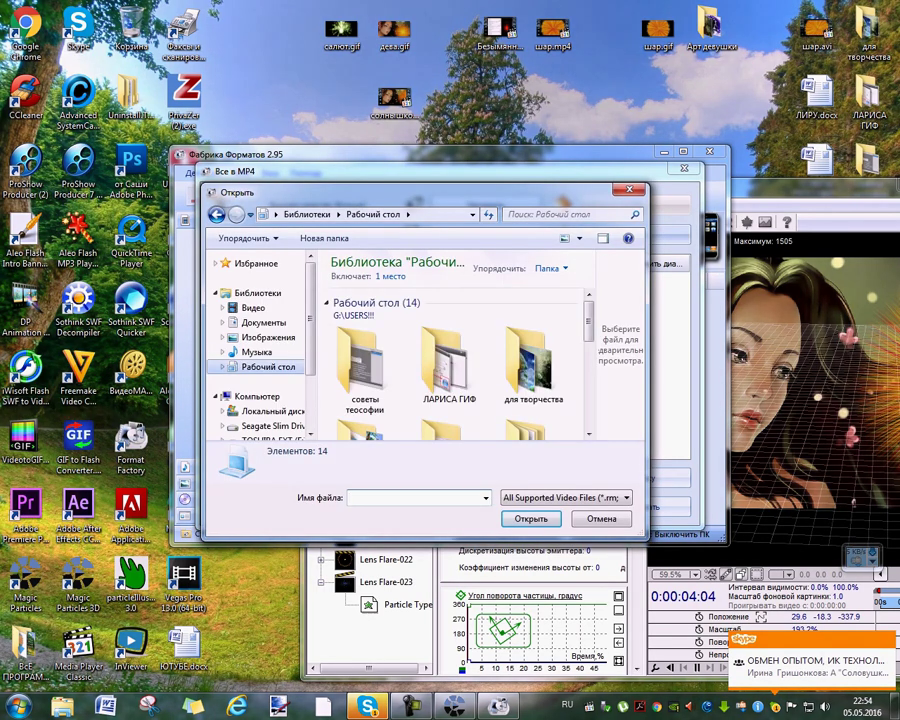
pyautogui.click(362, 365)
pyautogui.scroll(-3, 388, 372)
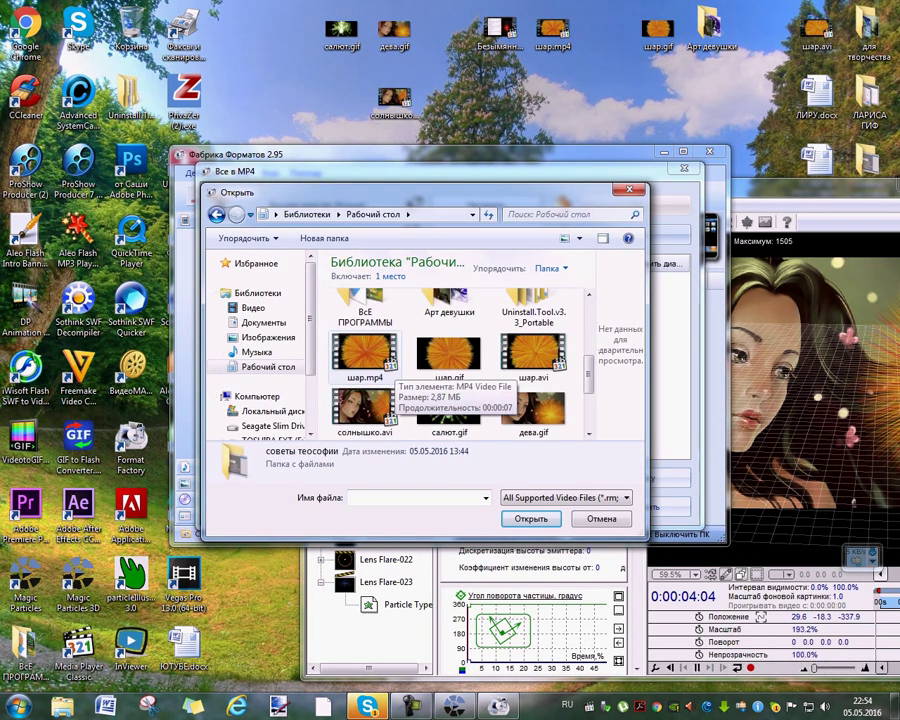
pyautogui.click(362, 408)
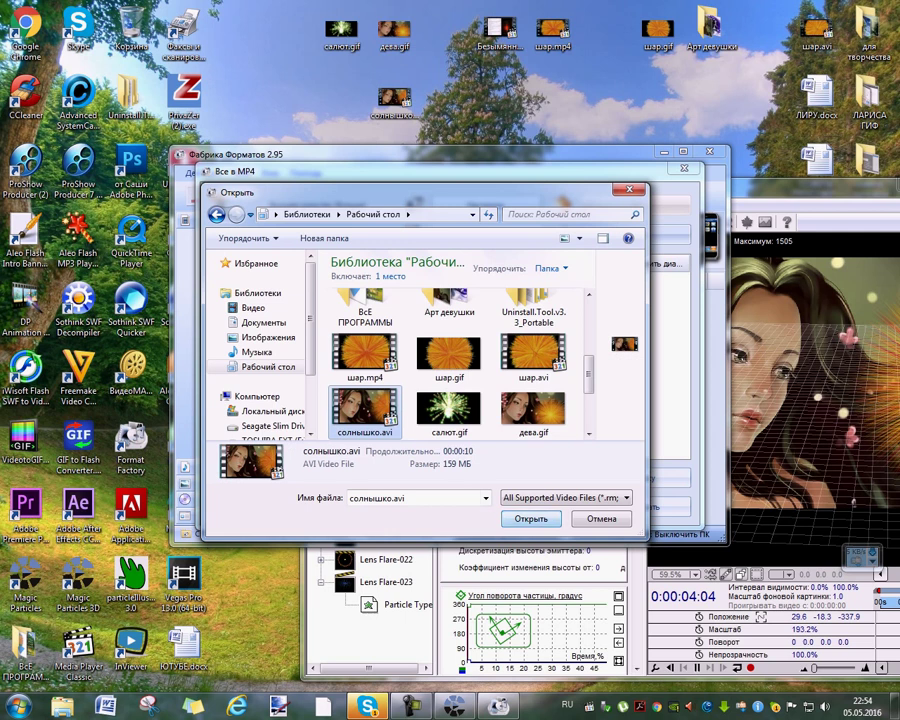
pyautogui.click(530, 518)
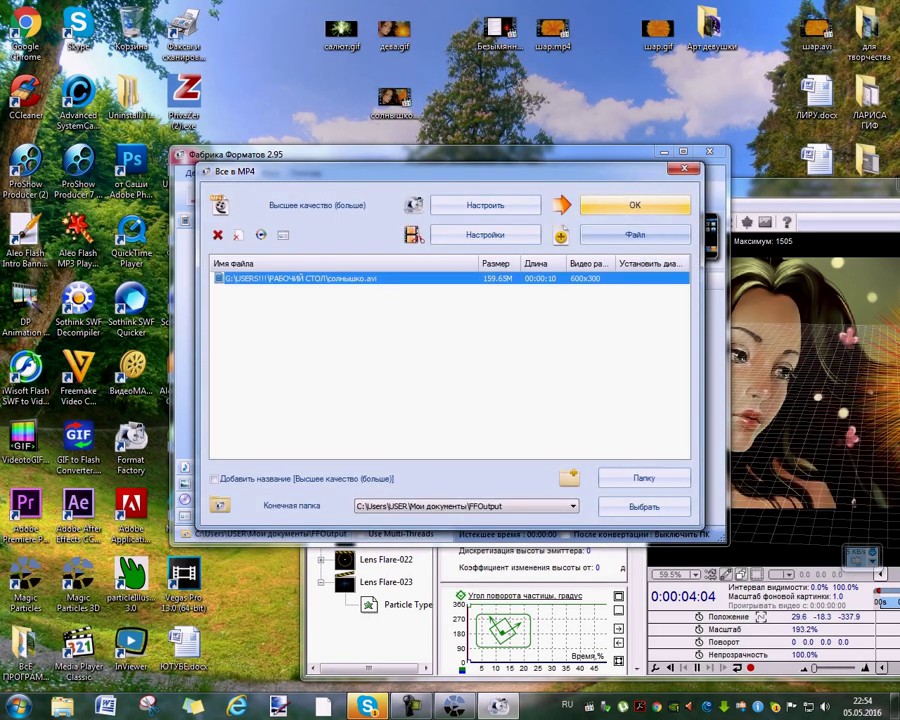
pyautogui.click(634, 205)
pyautogui.click(500, 230)
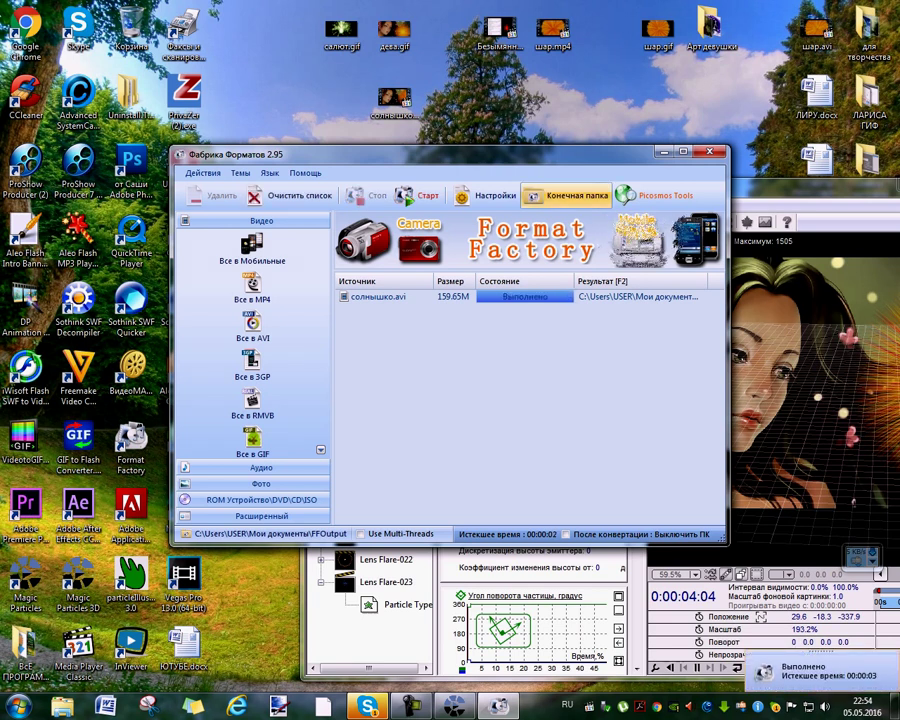
# - Move солнышко.mp4 from the FFOutput folder to the desktop, and close the folder and Format Factory
pyautogui.click(565, 195)
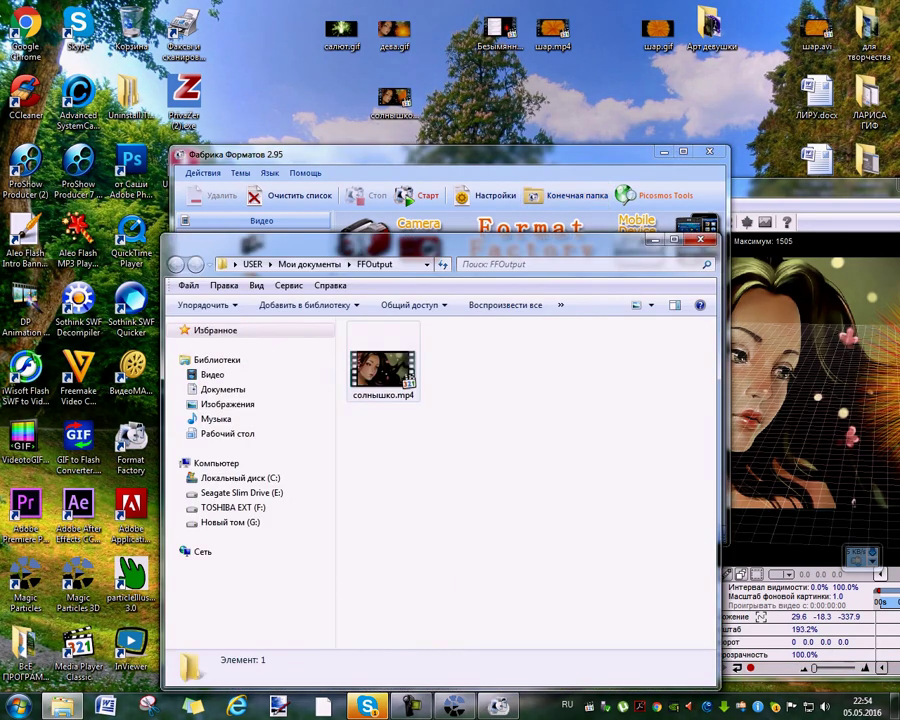
pyautogui.rightClick(397, 364)
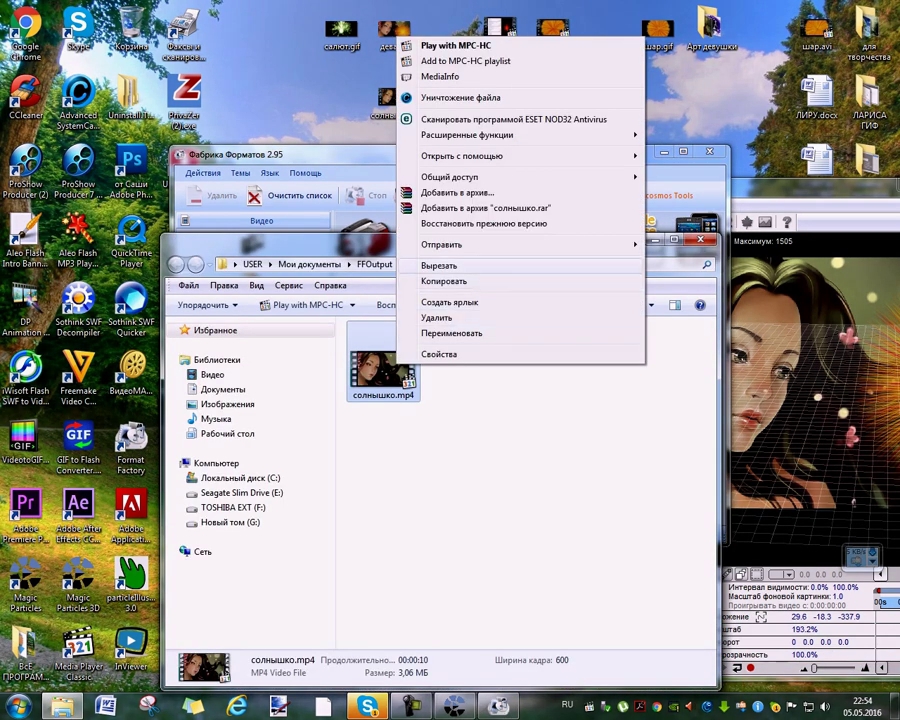
pyautogui.click(430, 266)
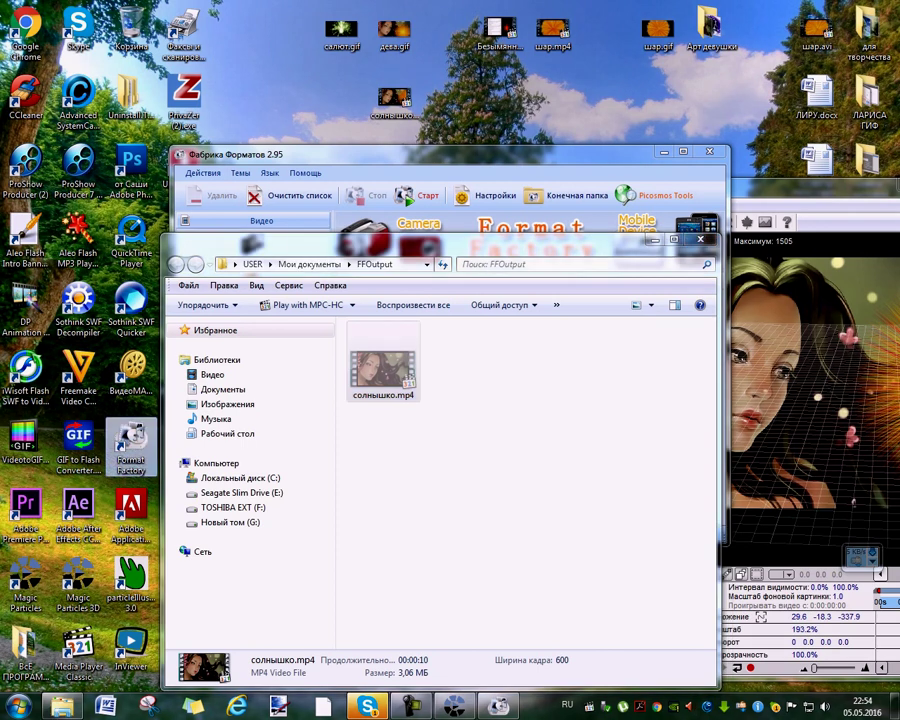
pyautogui.rightClick(293, 63)
pyautogui.click(333, 122)
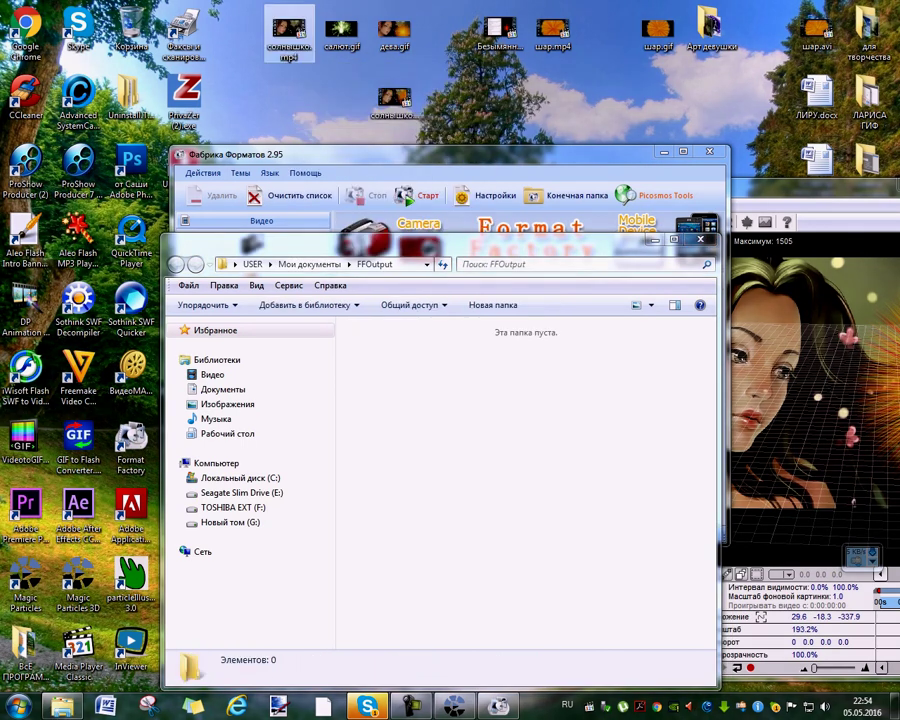
pyautogui.click(699, 239)
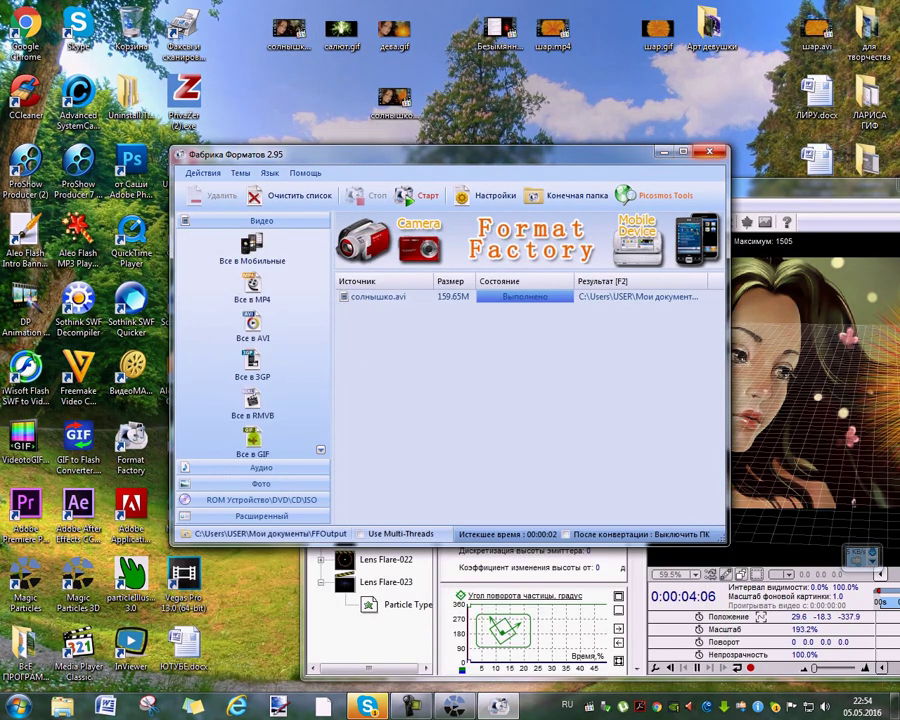
pyautogui.click(708, 152)
# - Check the file size of солнышко.avi in its properties
pyautogui.click(394, 98)
pyautogui.rightClick(399, 103)
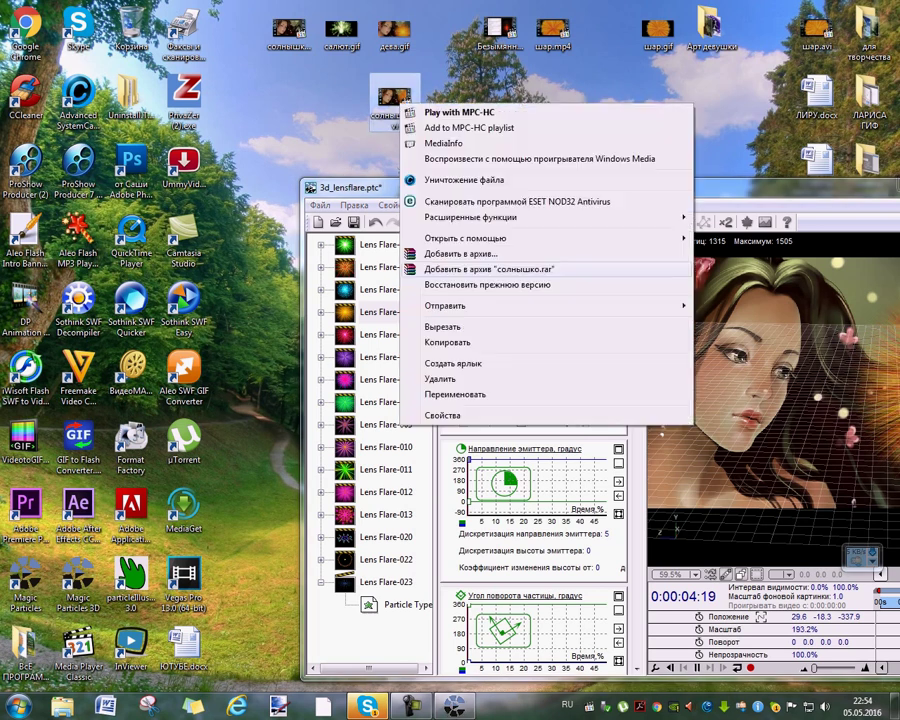
pyautogui.click(442, 414)
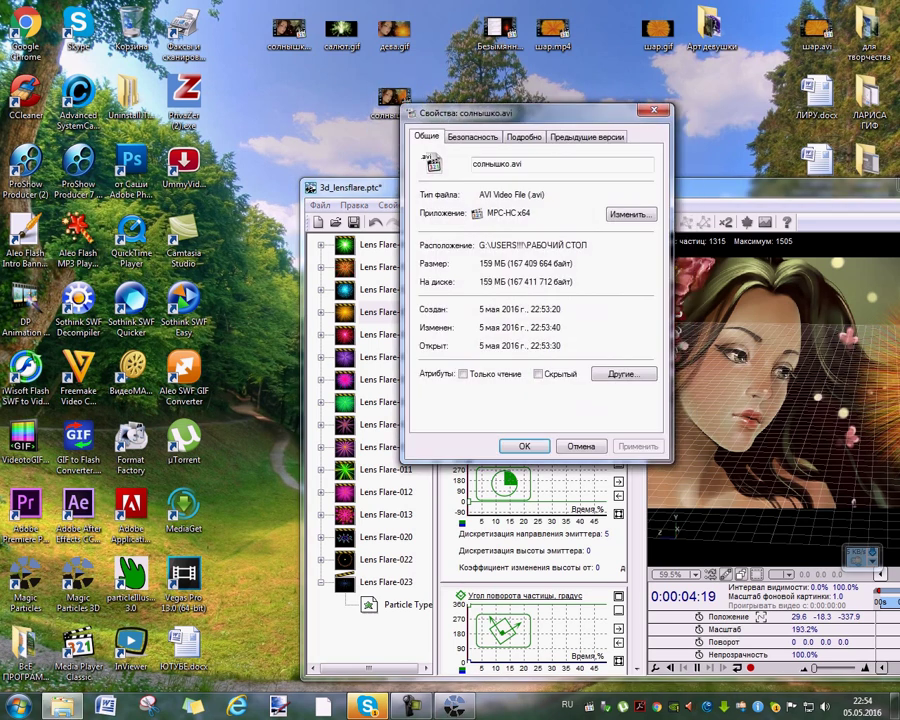
pyautogui.click(654, 110)
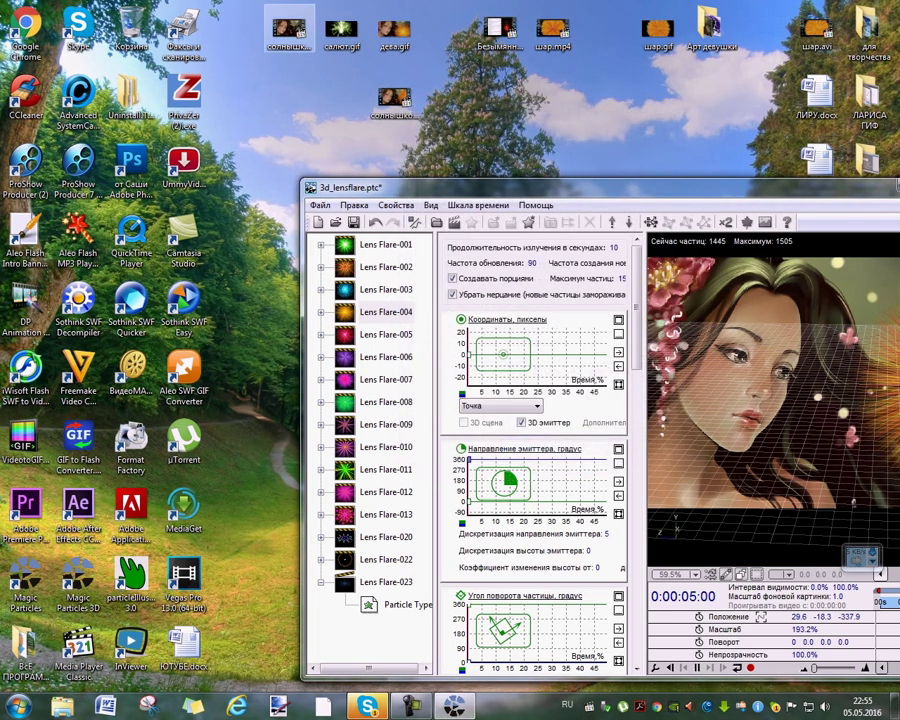
# - Place солнышко.mp4 beside the AVI file and check its file size in the properties for comparison
pyautogui.click(289, 32)
pyautogui.moveTo(290, 30); pyautogui.dragTo(440, 100)
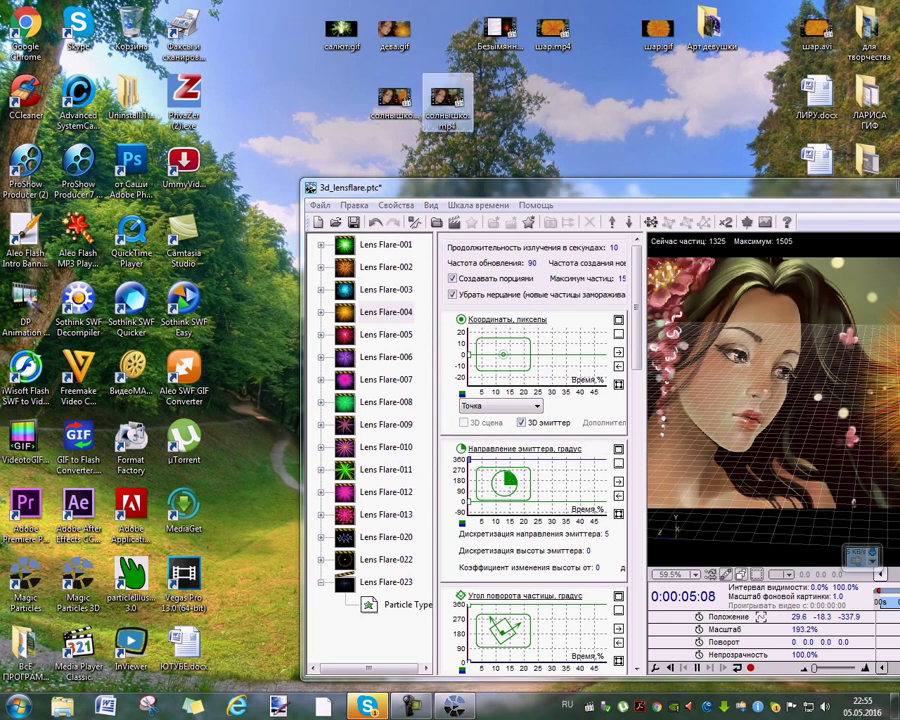
pyautogui.rightClick(456, 104)
pyautogui.click(498, 401)
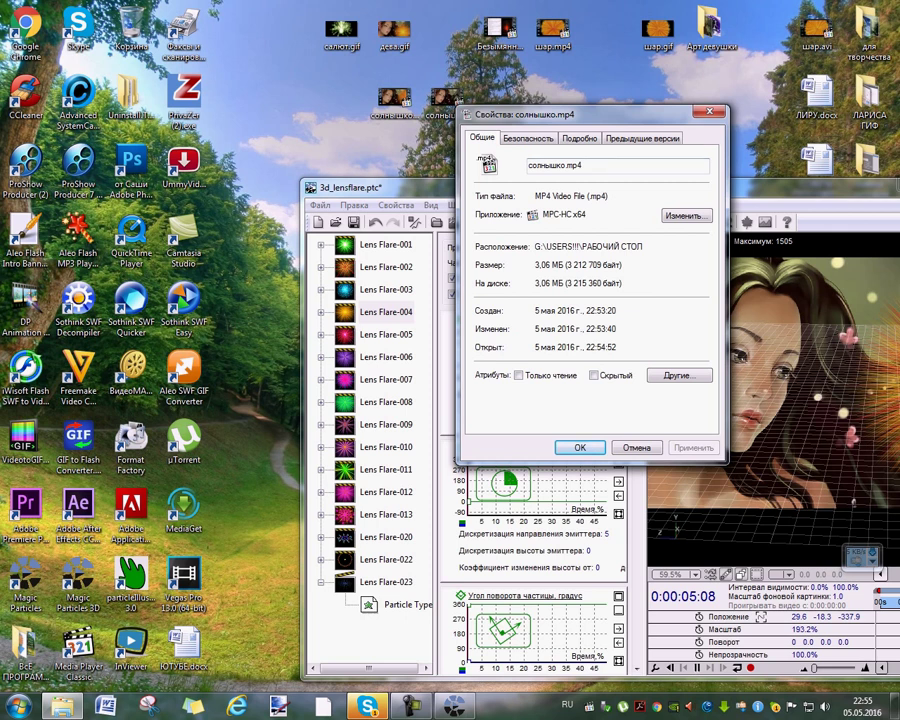
pyautogui.press('Escape')
# - Close Magic Particles 3D without saving the changes to 3d_lensflare.ptc
pyautogui.moveTo(500, 187); pyautogui.dragTo(330, 190)
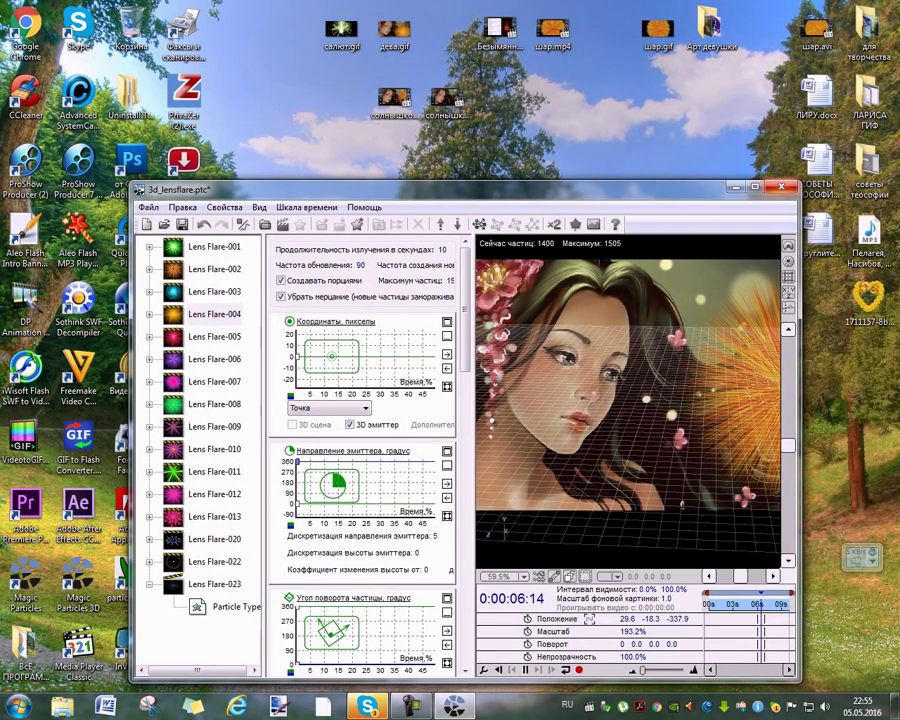
pyautogui.hotkey('alt', 'F4')
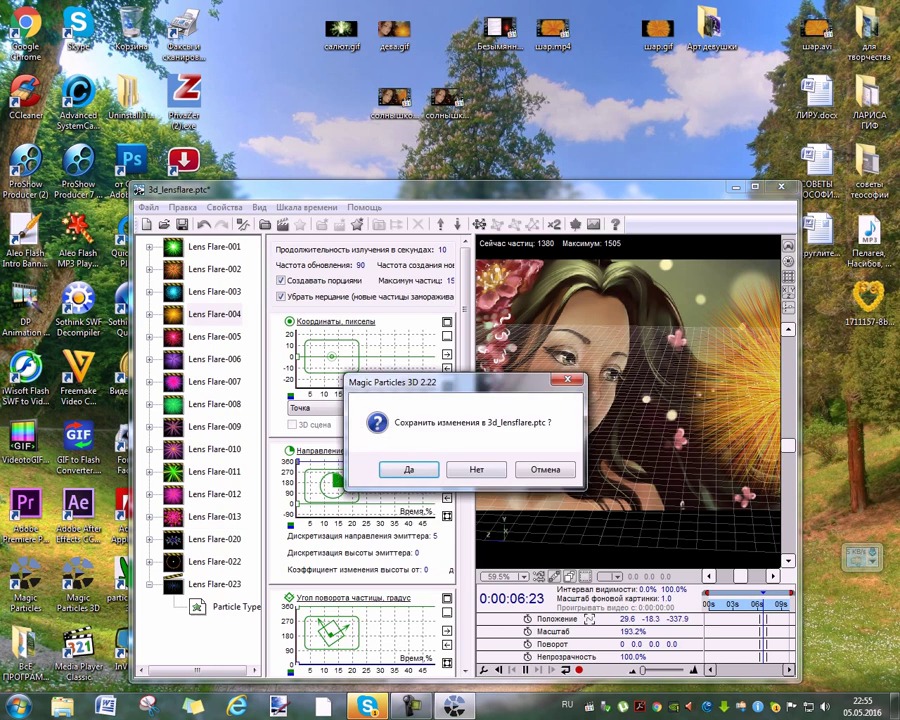
pyautogui.click(476, 469)
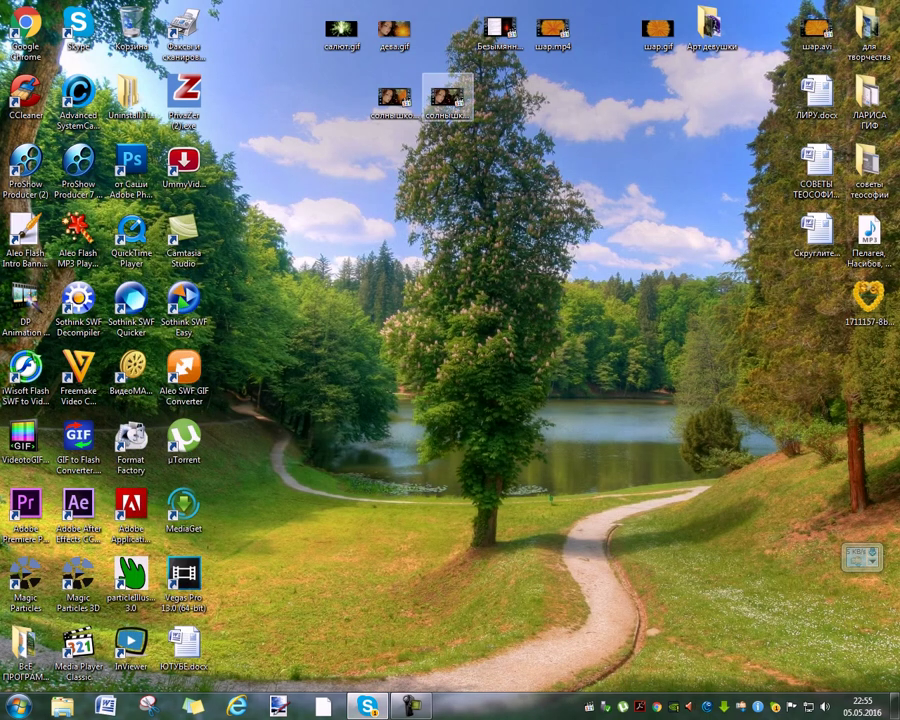
# - Move солнышко.mp4 to a separate free spot on the desktop and place солнышко.avi beside шар.avi
pyautogui.click(447, 97)
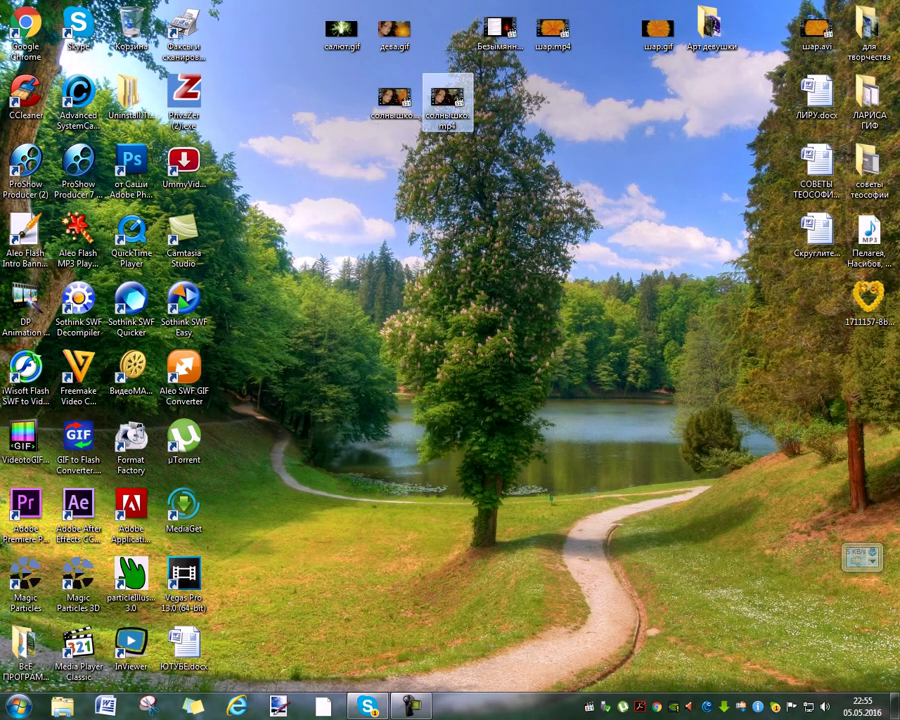
pyautogui.rightClick(452, 114)
pyautogui.moveTo(447, 97); pyautogui.dragTo(608, 104)
pyautogui.moveTo(394, 97); pyautogui.dragTo(765, 28)
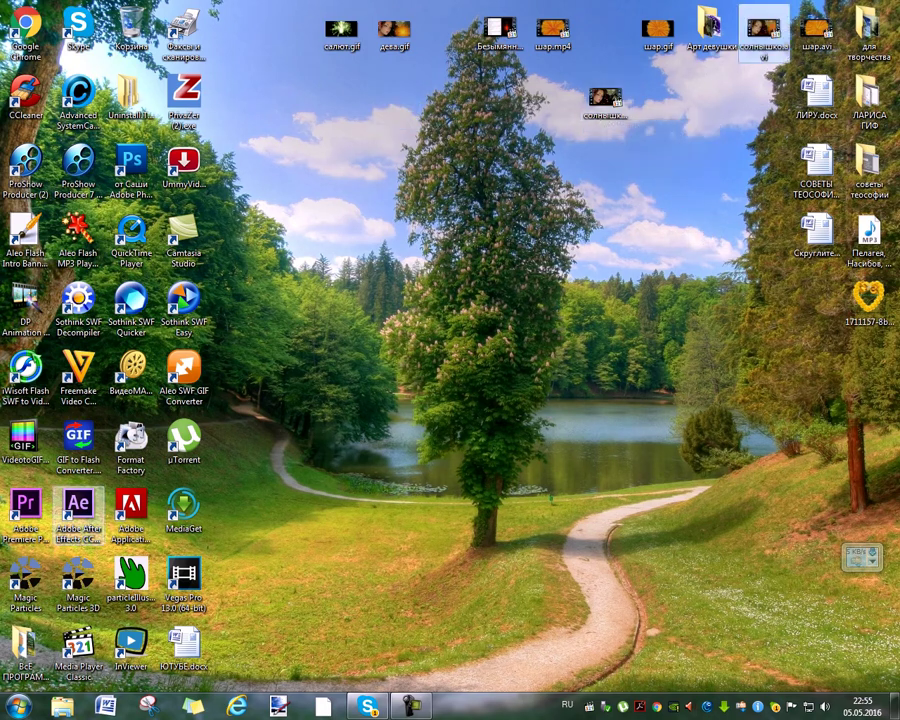
# - Launch the Video to GIF converter and load солнышко.mp4 from the desktop as the input video
pyautogui.doubleClick(25, 435)
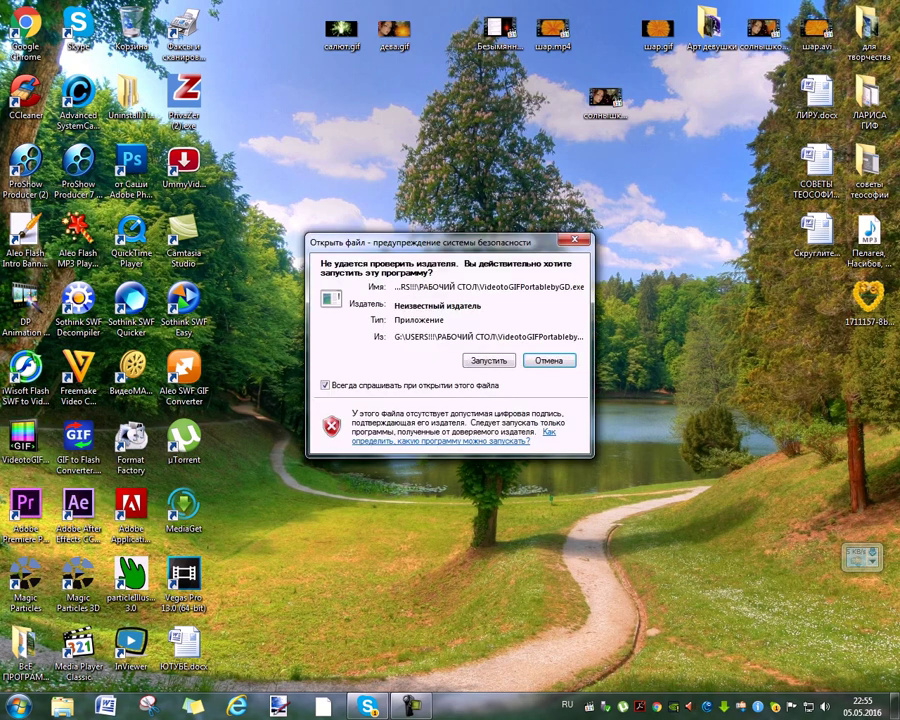
pyautogui.click(489, 360)
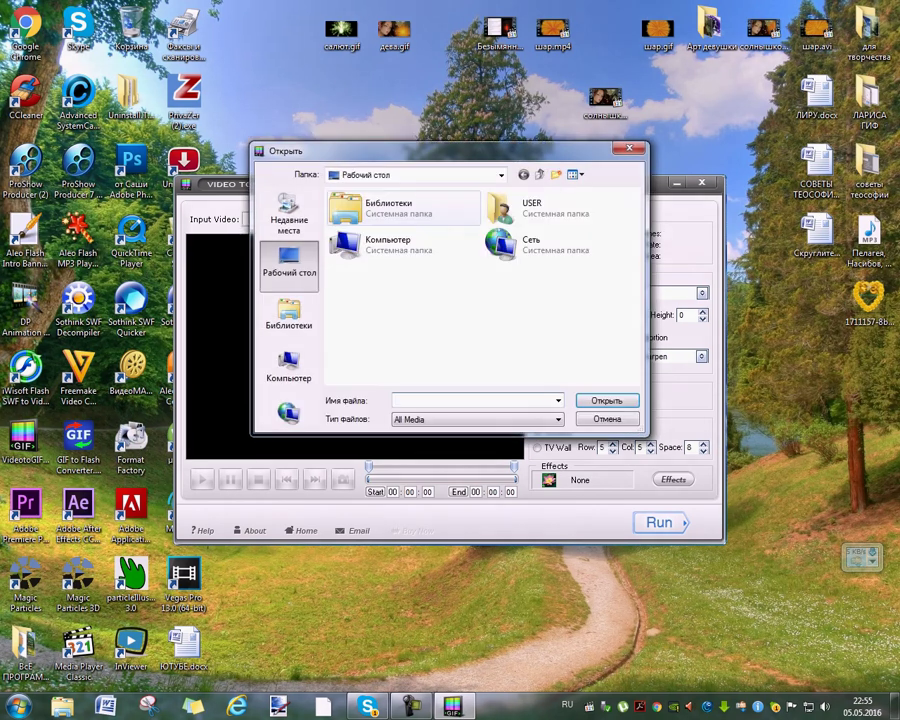
pyautogui.scroll(-5, 480, 285)
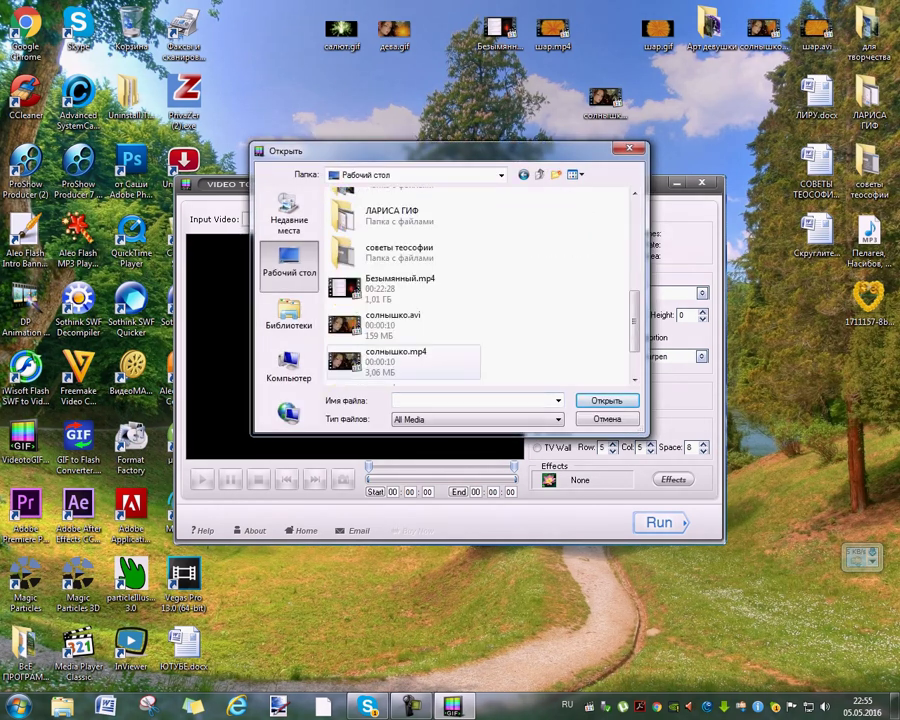
pyautogui.click(403, 362)
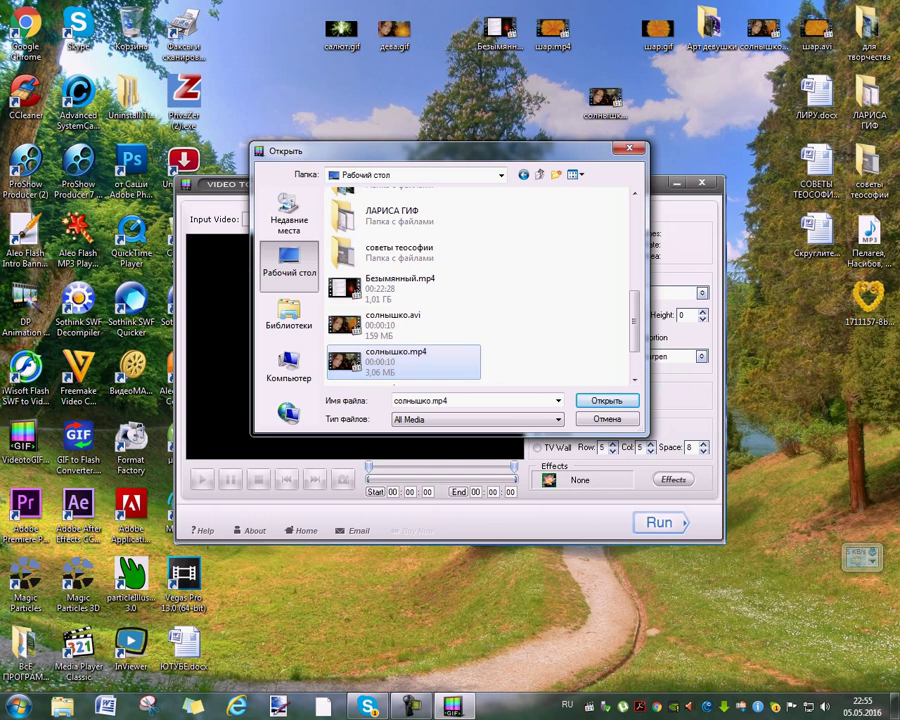
pyautogui.click(606, 400)
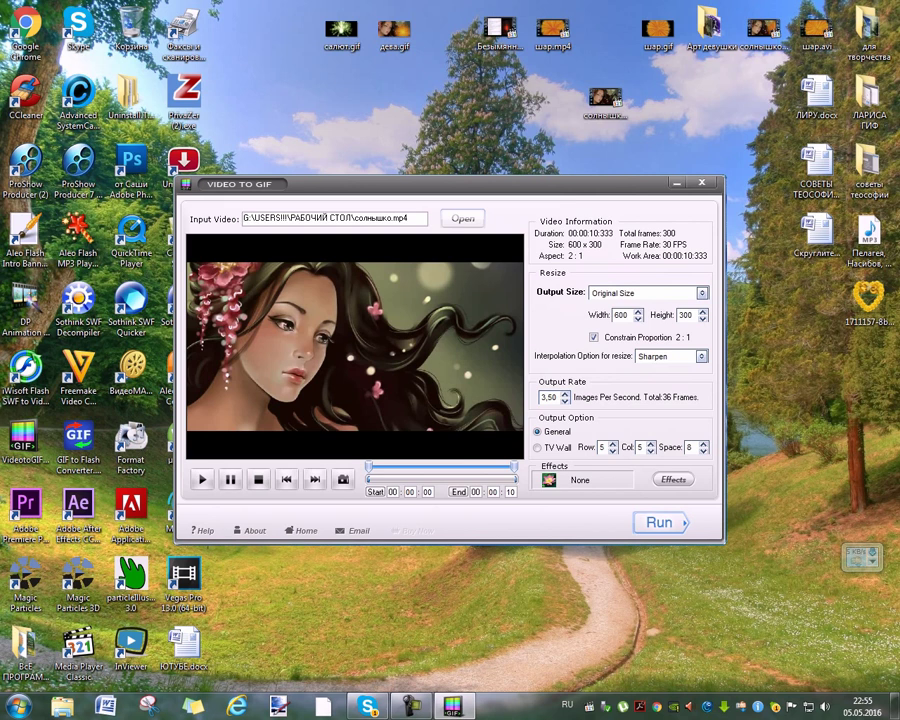
# - Convert the video to an animated GIF in best quality in the original folder, and close the destination folder window
pyautogui.click(660, 522)
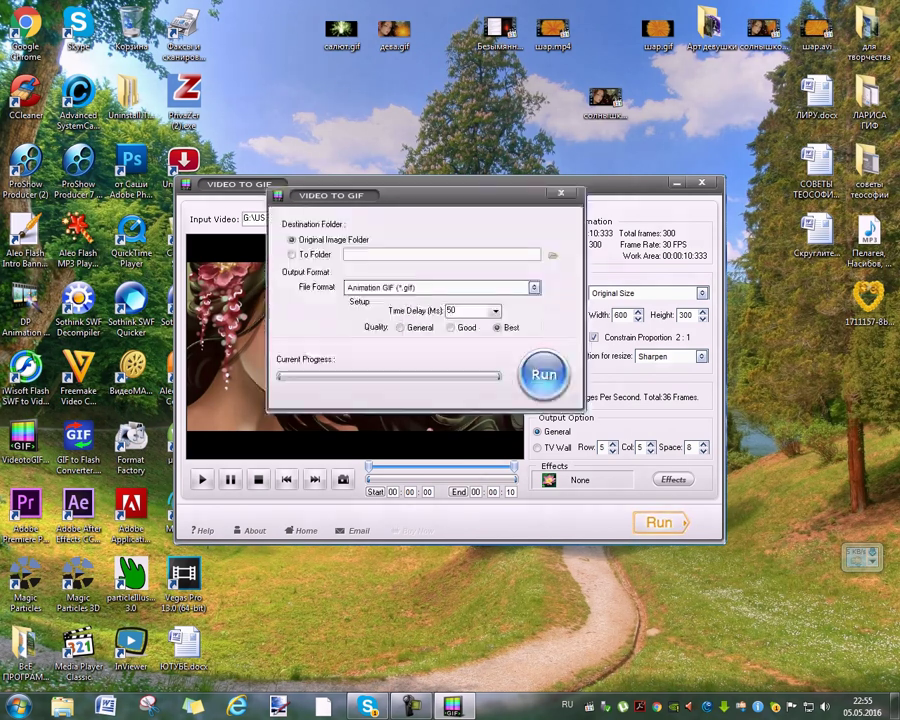
pyautogui.click(543, 374)
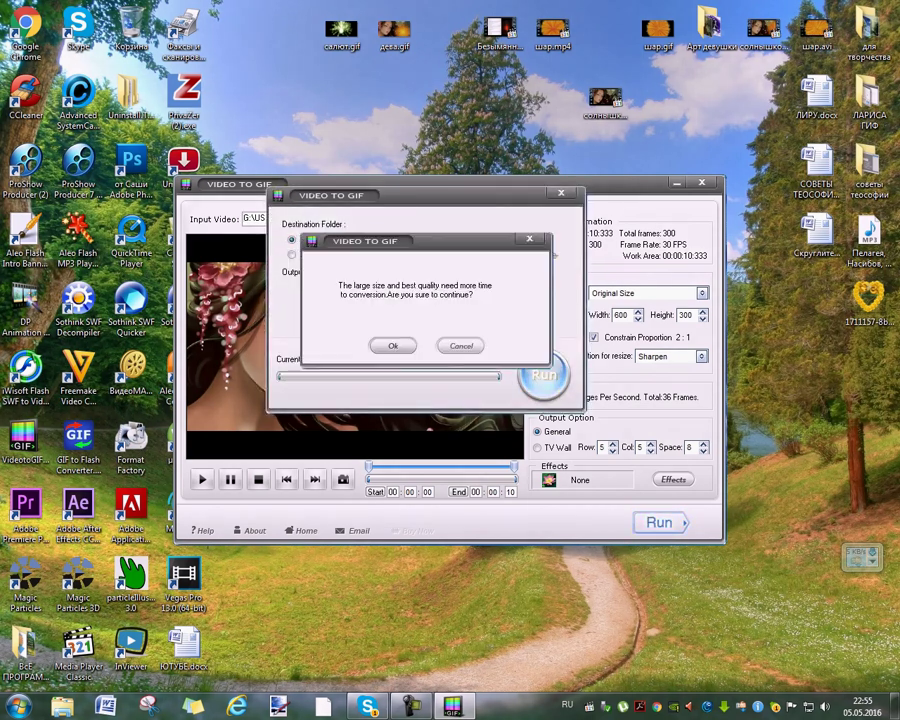
pyautogui.click(393, 345)
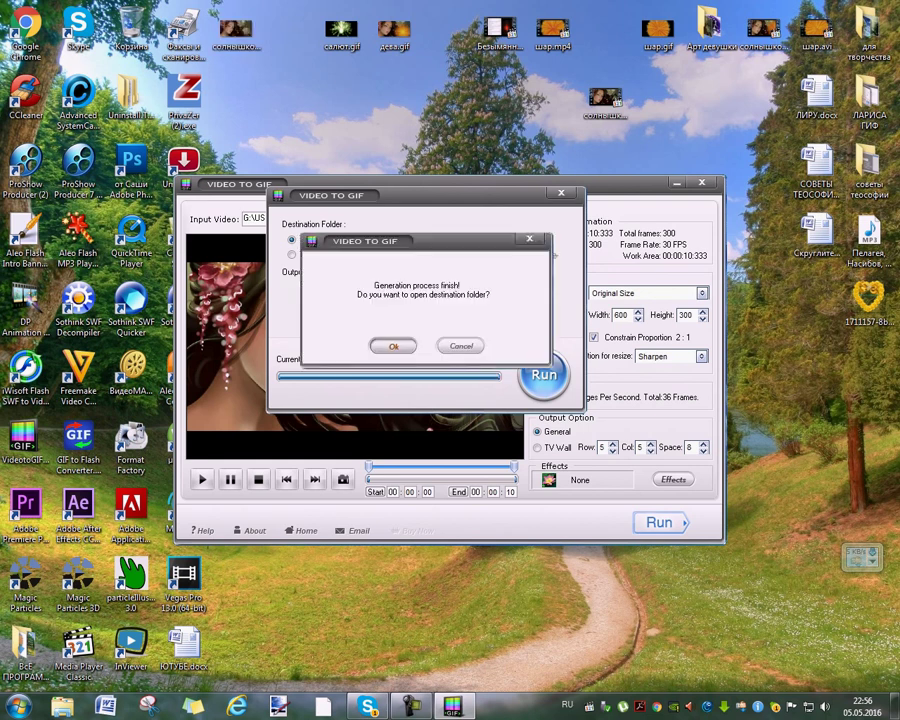
pyautogui.press('Return')
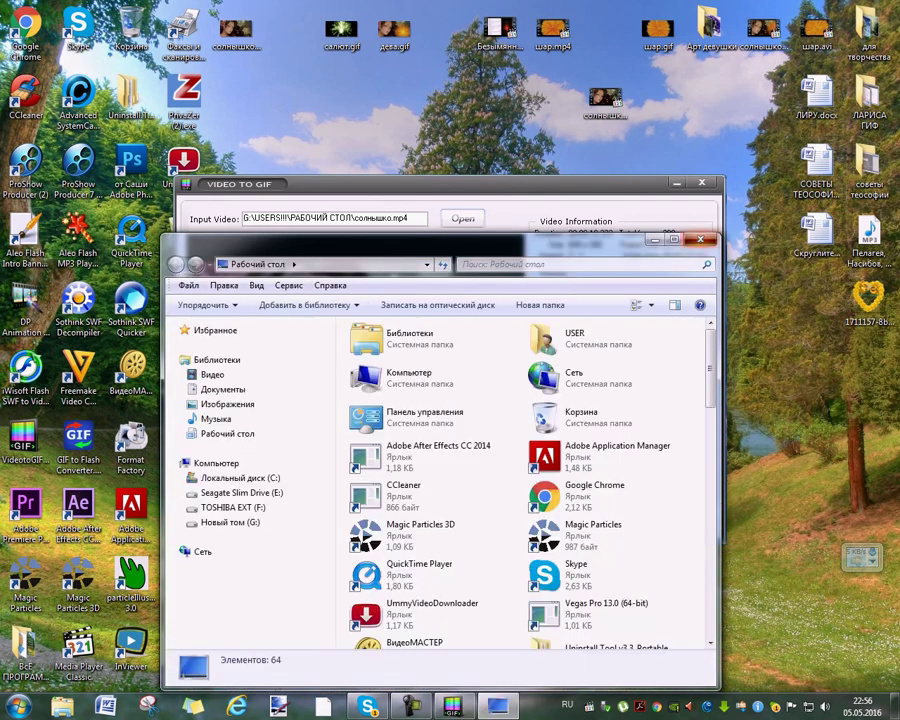
pyautogui.hotkey('alt', 'F4')
# - Bring солнышко.gif and the InViewer shortcut to a free desktop area and preview the GIF in InViewer
pyautogui.moveTo(450, 184); pyautogui.dragTo(516, 430)
pyautogui.moveTo(236, 30); pyautogui.dragTo(499, 242)
pyautogui.moveTo(131, 640); pyautogui.dragTo(341, 232)
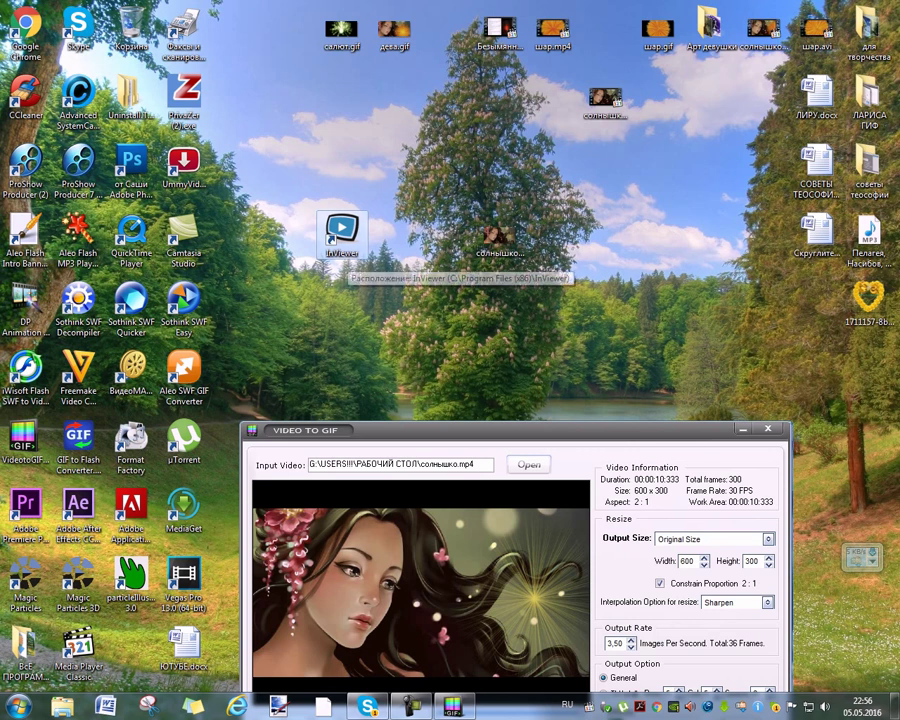
pyautogui.click(499, 236)
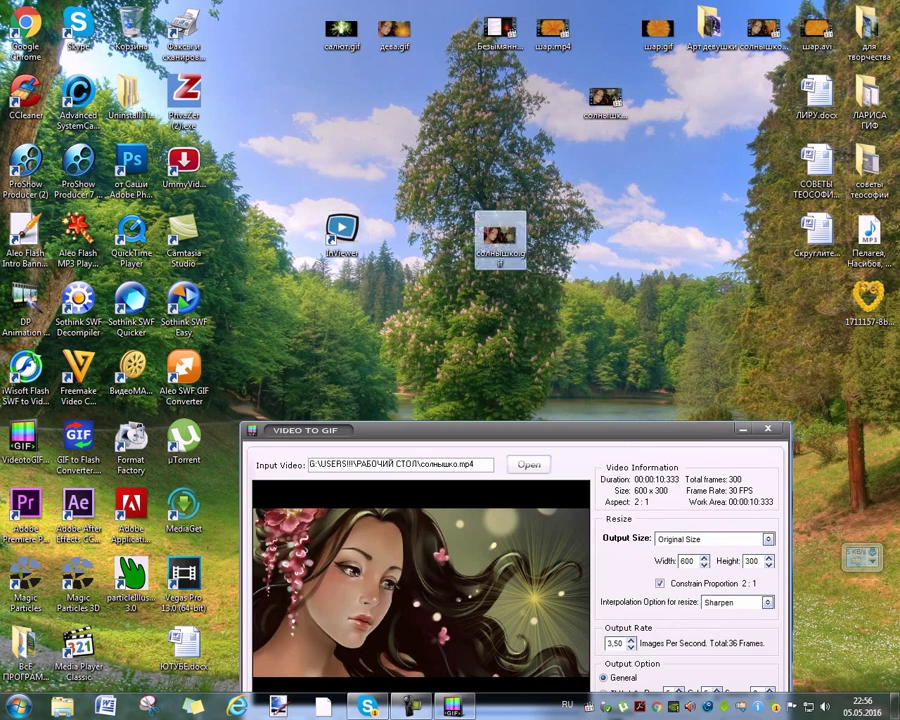
pyautogui.press('Return')
pyautogui.press('Return')
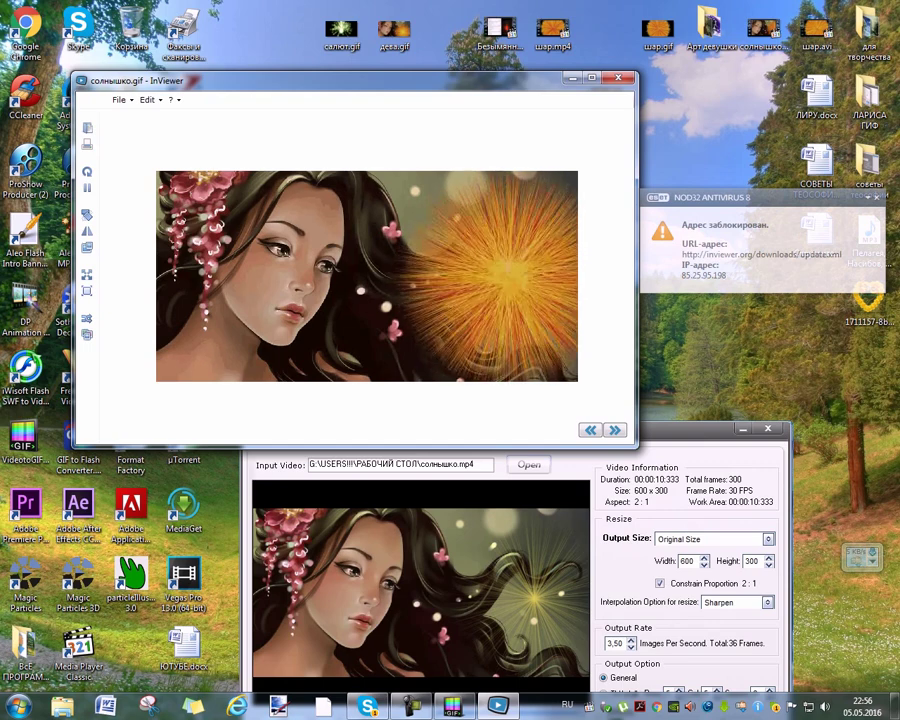
pyautogui.hotkey('alt', 'F4')
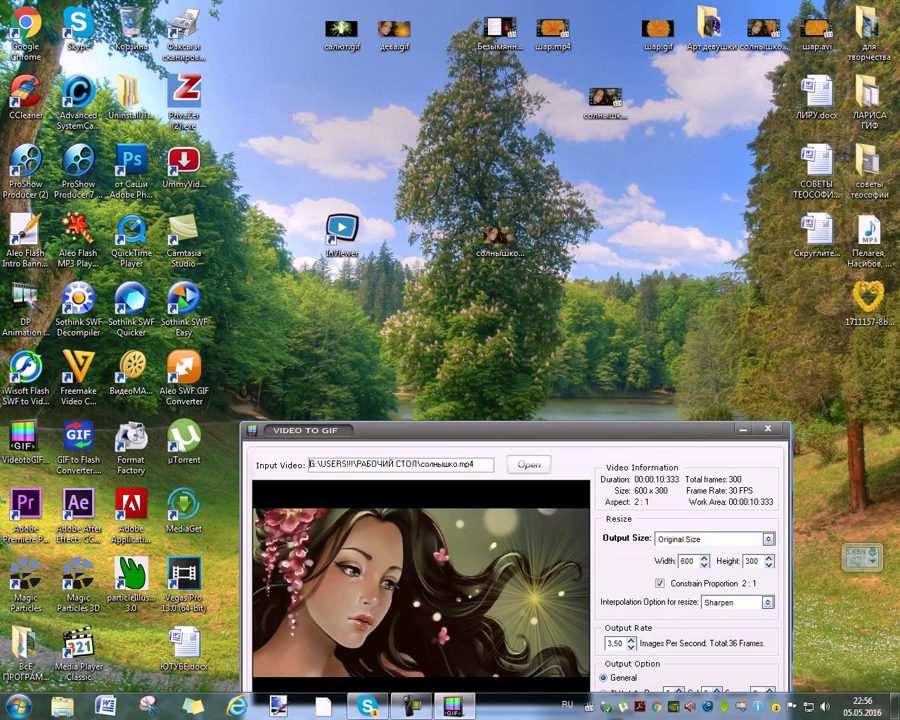
# - Return the InViewer shortcut to its place among the desktop icons and move солнышко.gif to the row of солнышко.mp4
pyautogui.moveTo(342, 232); pyautogui.dragTo(132, 650)
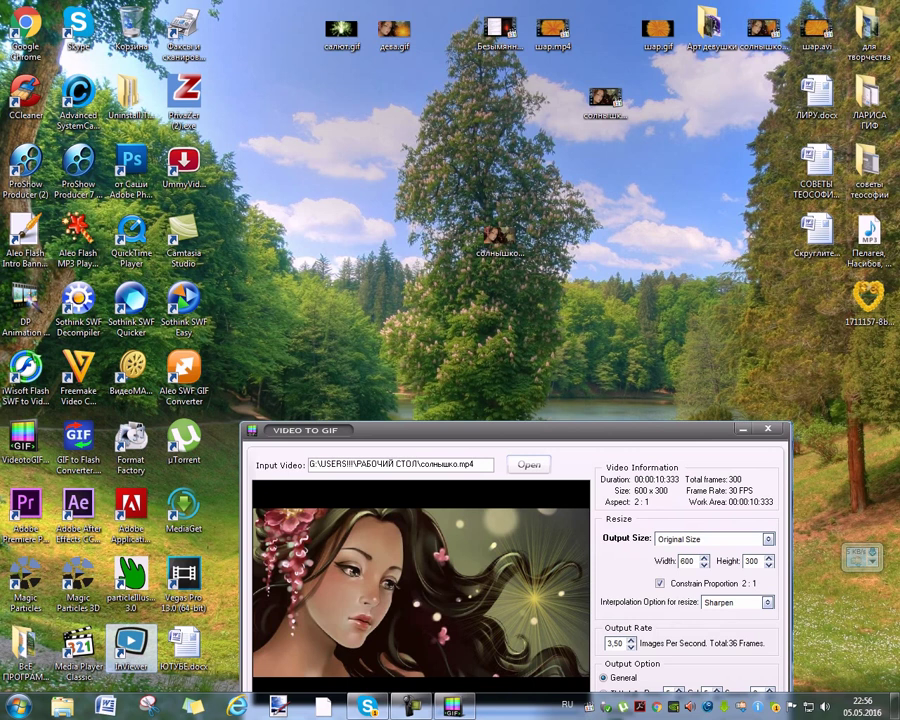
pyautogui.moveTo(500, 237); pyautogui.dragTo(500, 95)
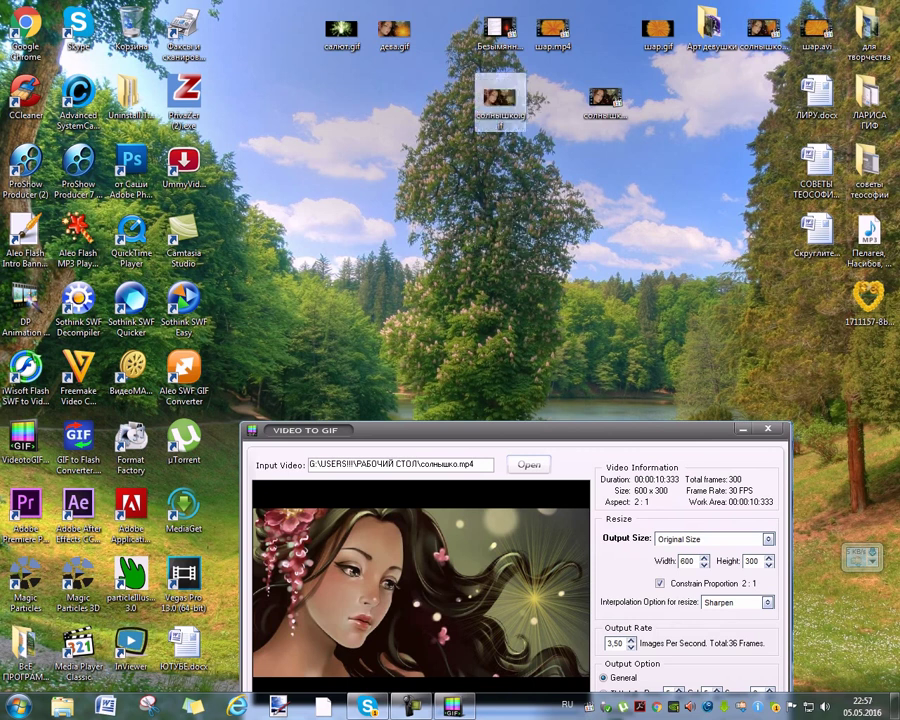
# - Close the Video to GIF converter
pyautogui.moveTo(500, 429); pyautogui.dragTo(492, 197)
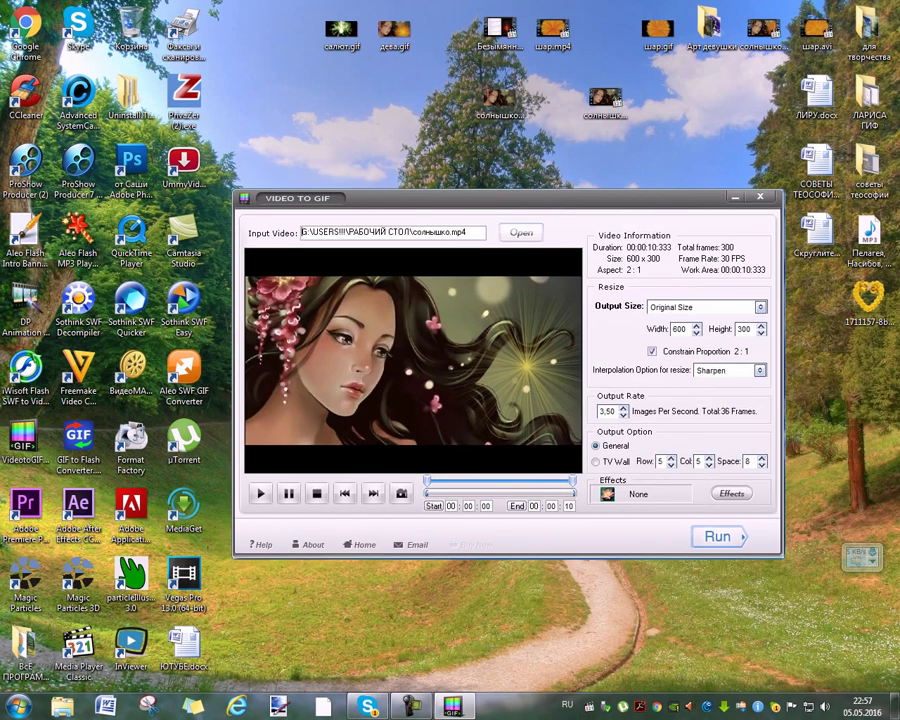
pyautogui.click(410, 706)
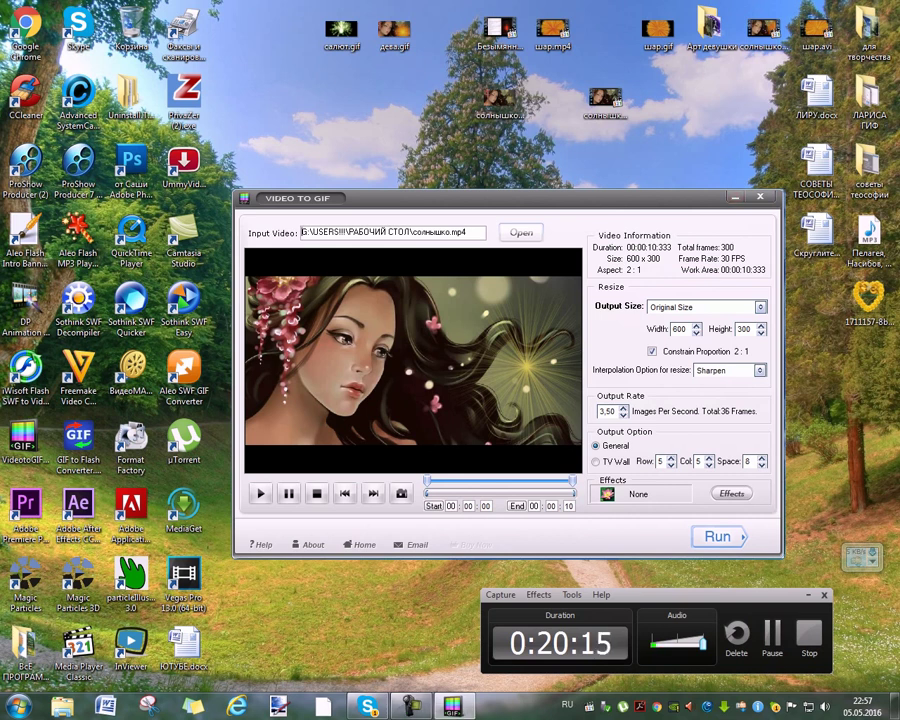
pyautogui.click(759, 197)
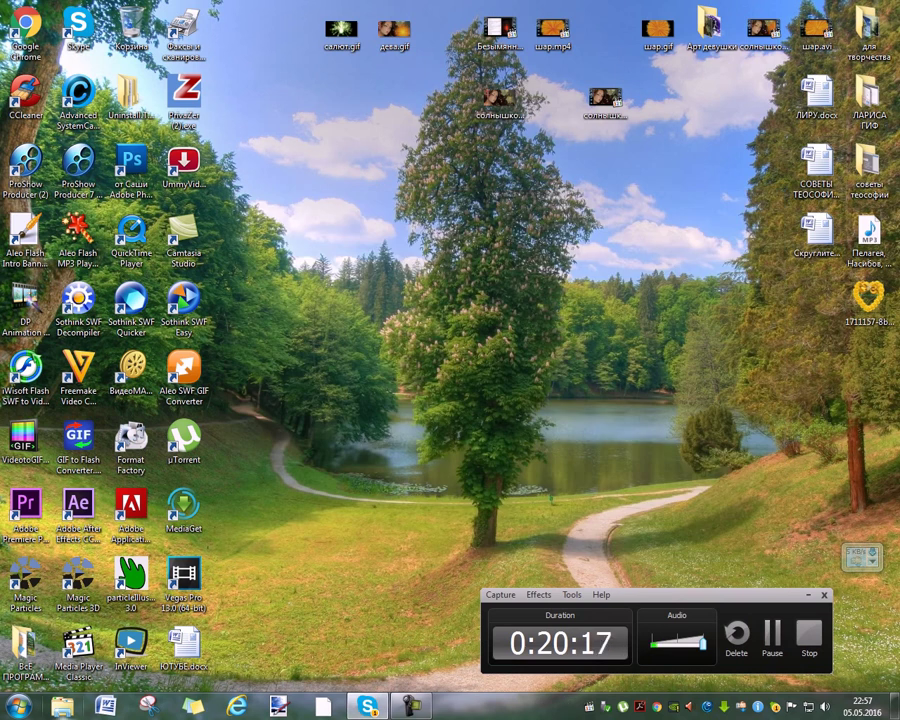
# - Launch Magic Particles 3D, open МОЙ лист.ptc from the Samples folder and preview its Particles animation
pyautogui.doubleClick(78, 578)
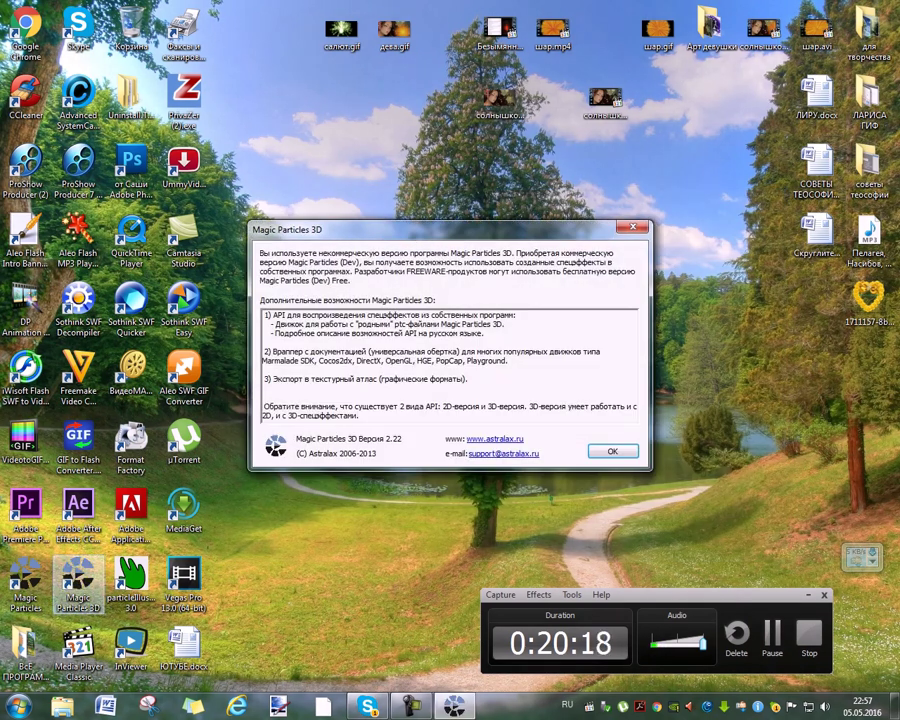
pyautogui.press('Return')
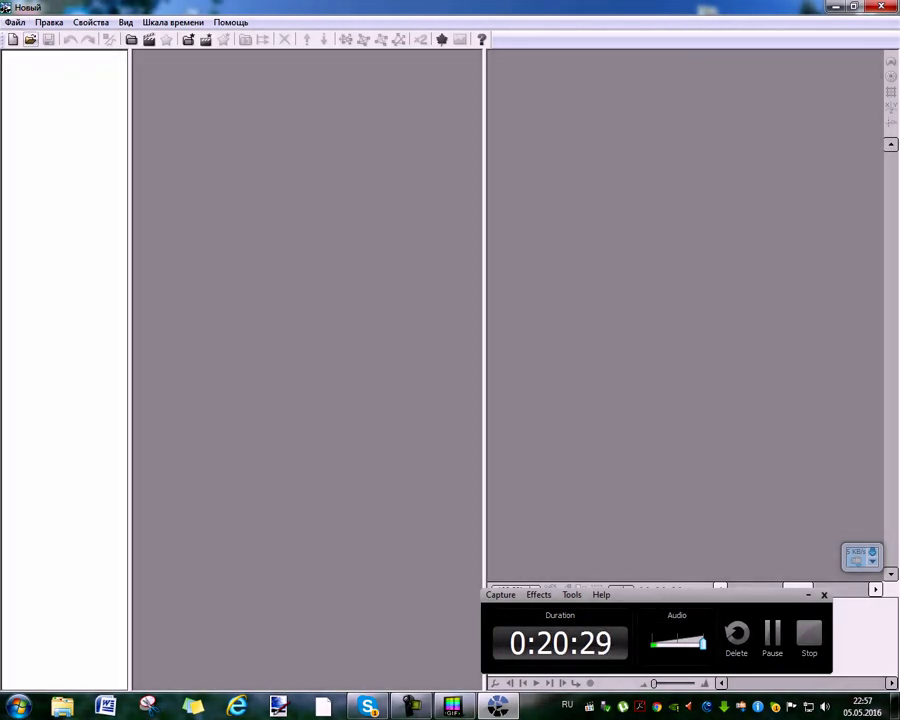
pyautogui.click(30, 39)
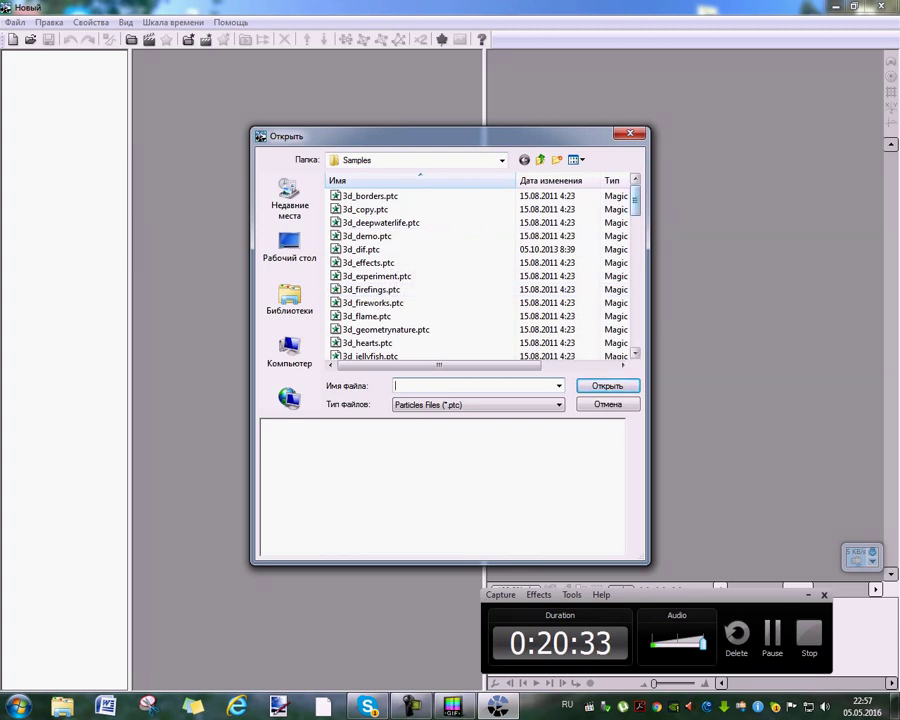
pyautogui.scroll(-15, 480, 270)
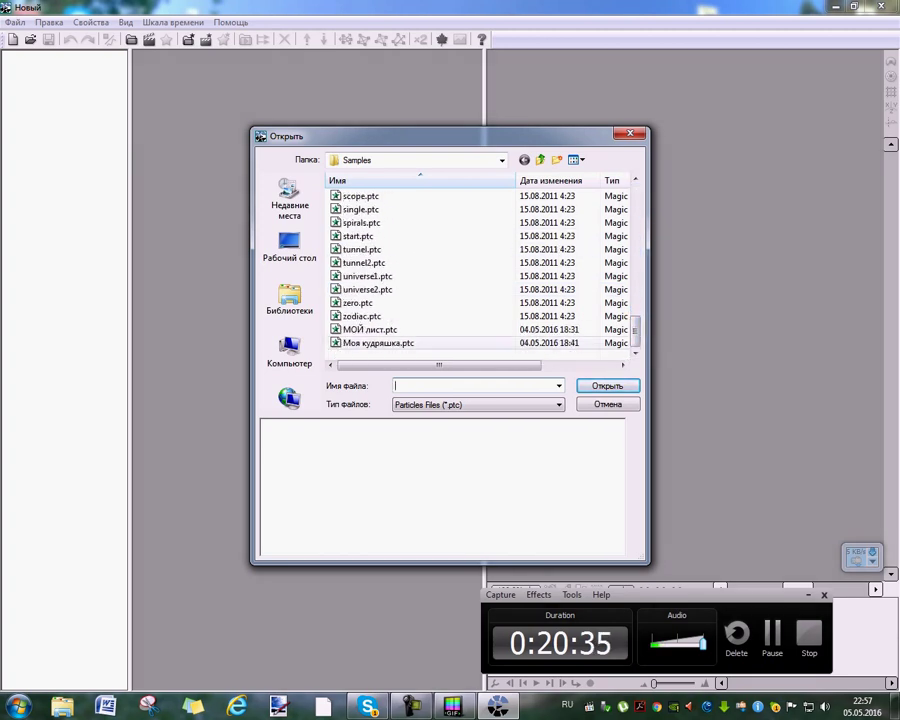
pyautogui.click(370, 329)
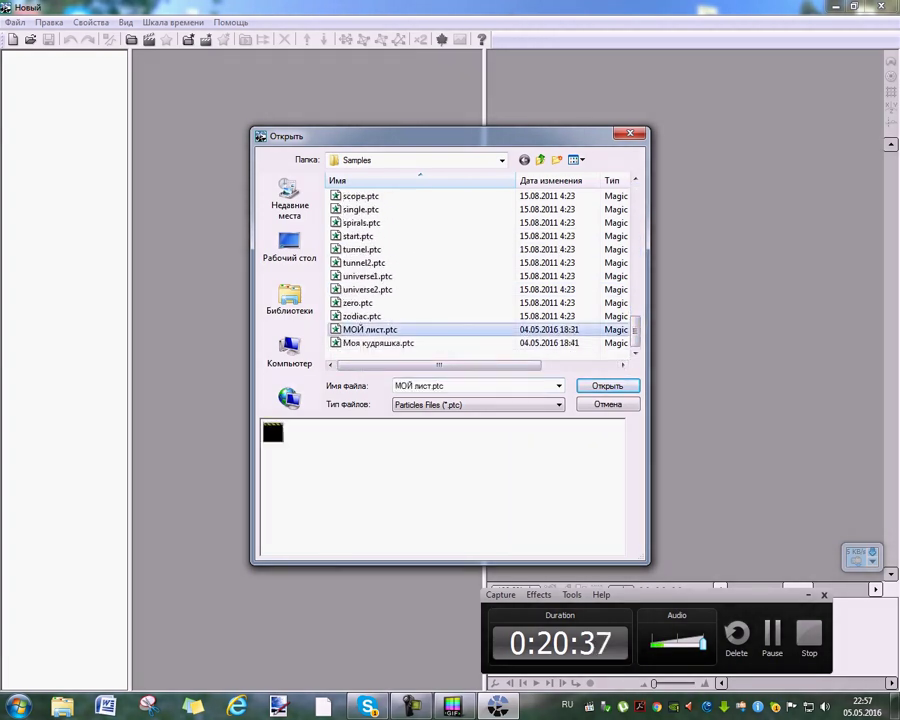
pyautogui.press('Return')
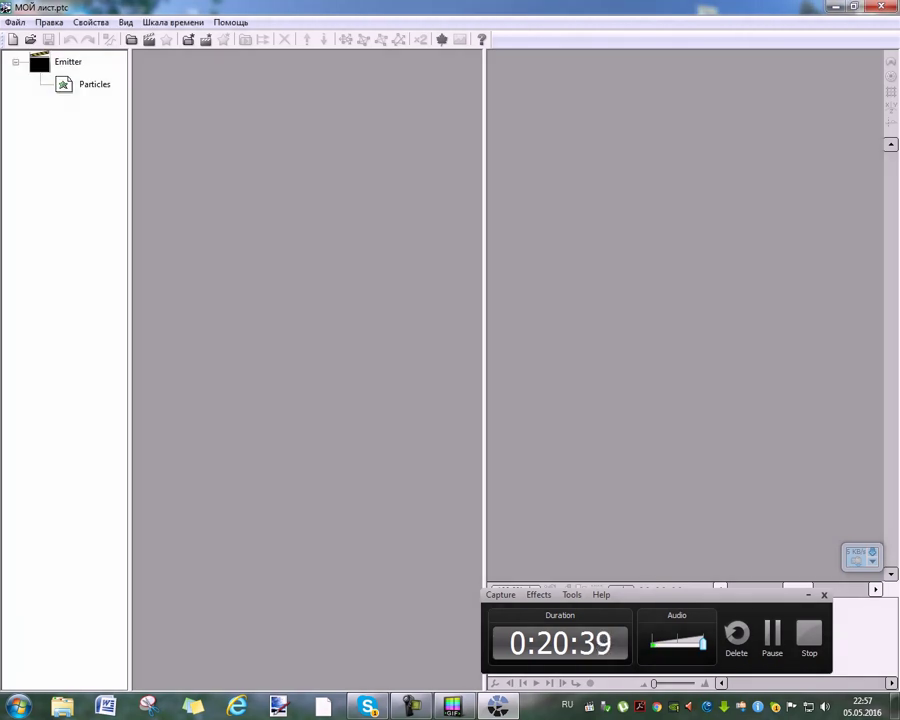
pyautogui.click(95, 84)
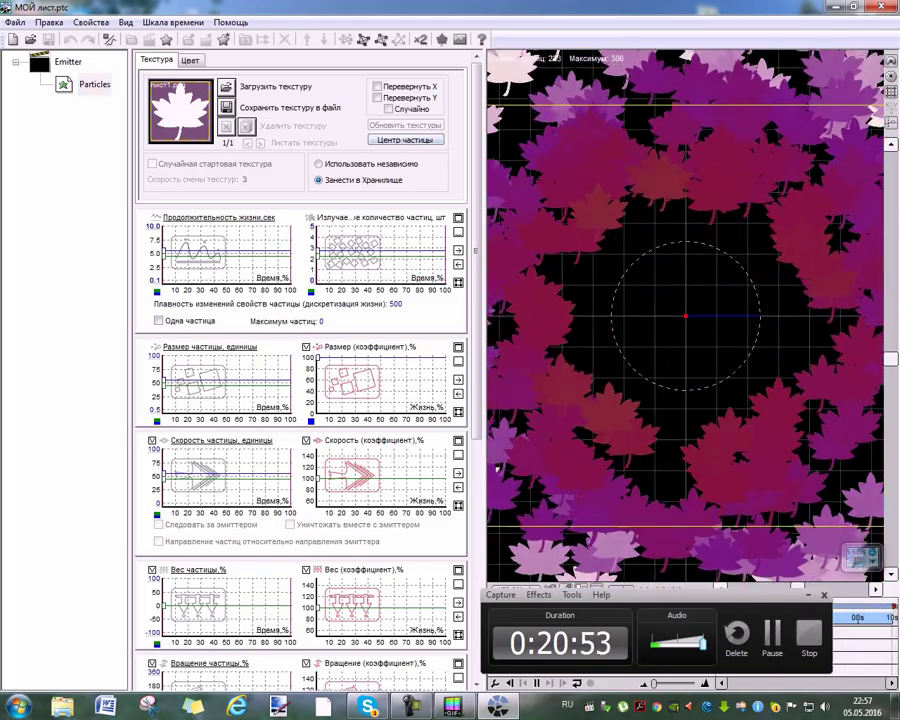
# - Open Моя кудряшка.ptc, preview its Particles animation and close Magic Particles 3D
pyautogui.hotkey('ctrl', 'o')
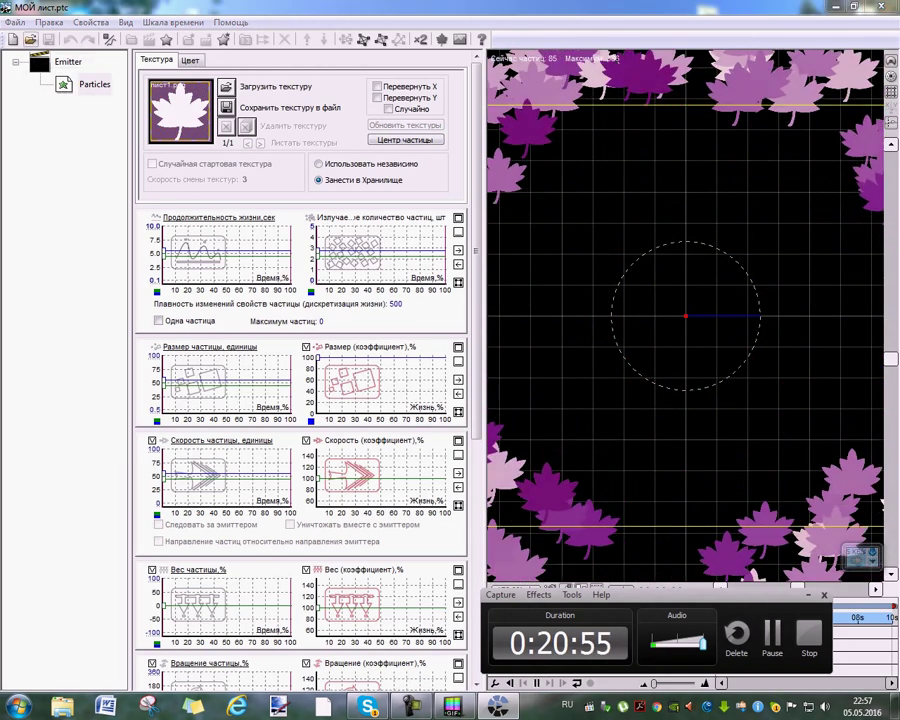
pyautogui.moveTo(635, 200); pyautogui.dragTo(635, 331)
pyautogui.press('Return')
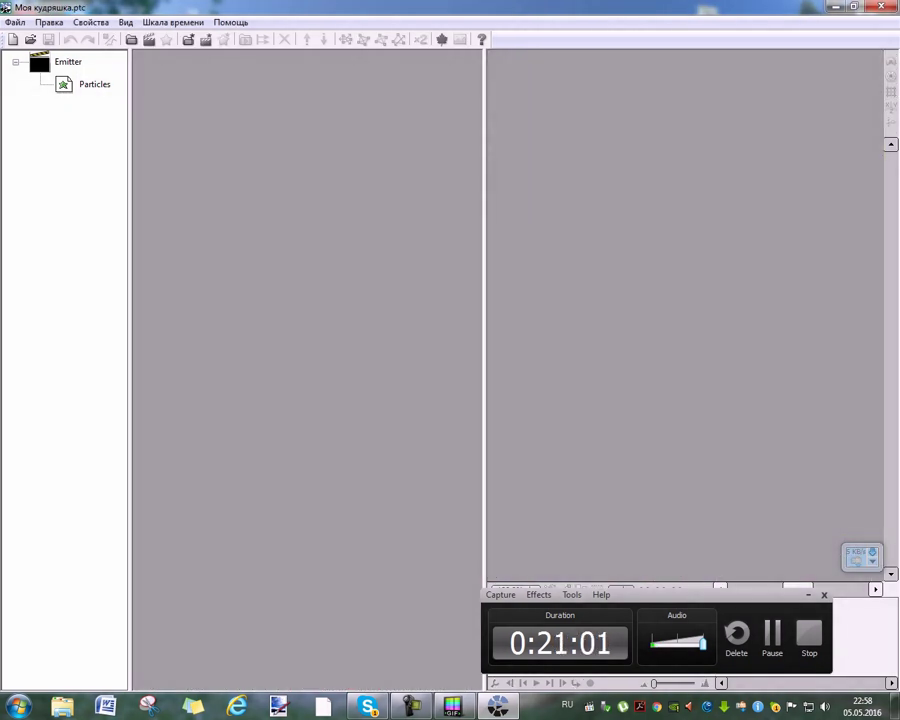
pyautogui.click(94, 84)
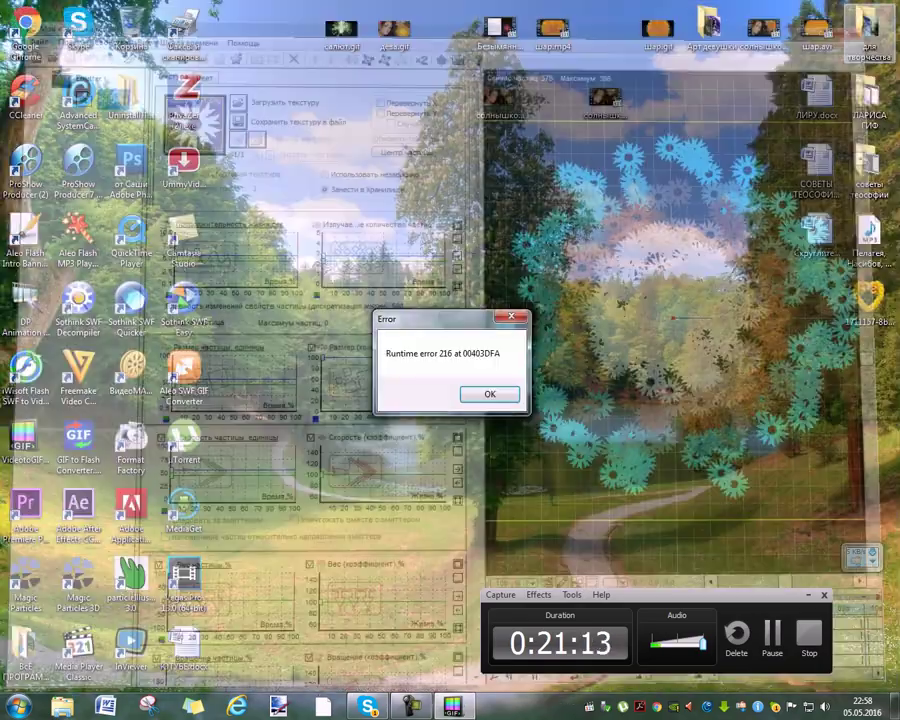
pyautogui.press('Return')
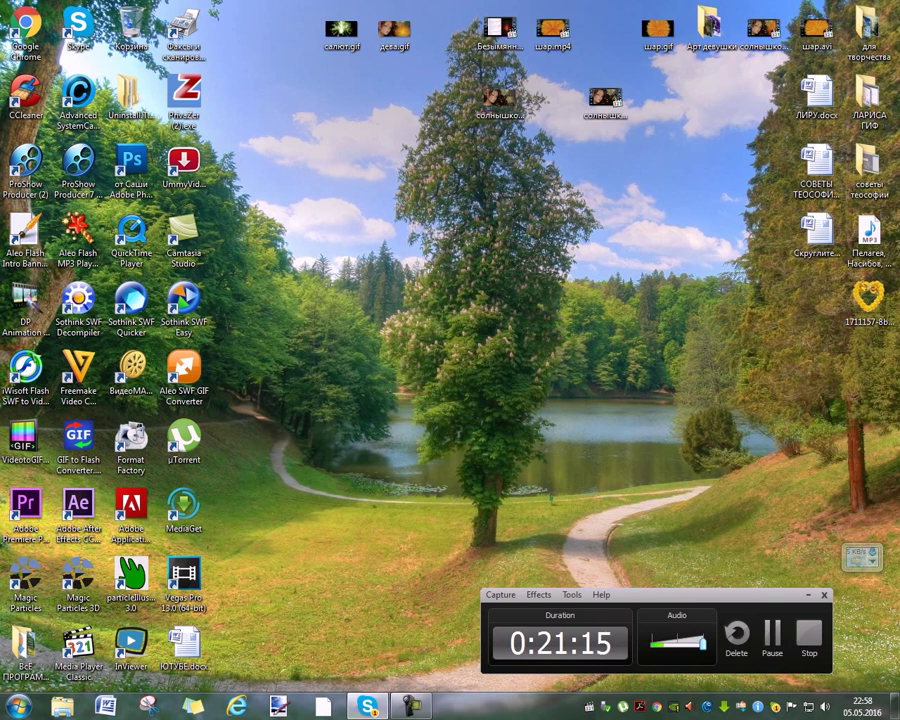